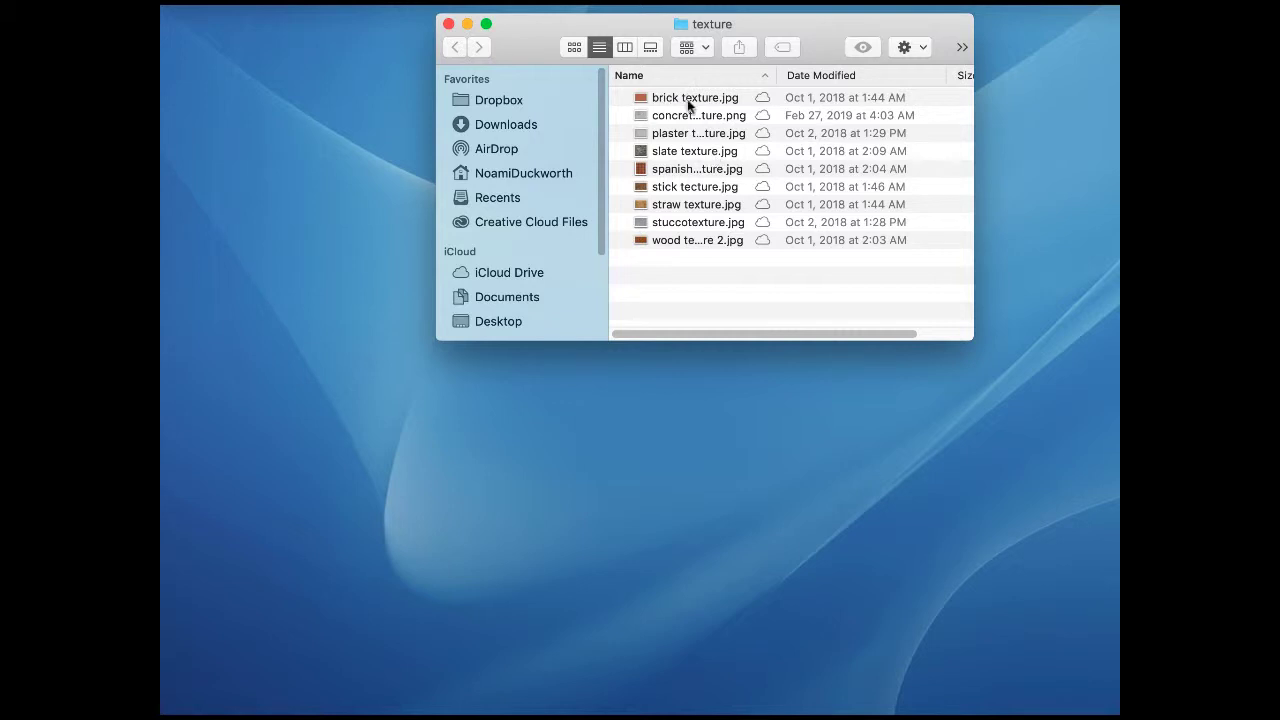
Step: Open the brick, slate, spanish tile, stick and wood texture 2 image files together in Adobe Photoshop
left_click(690, 101)
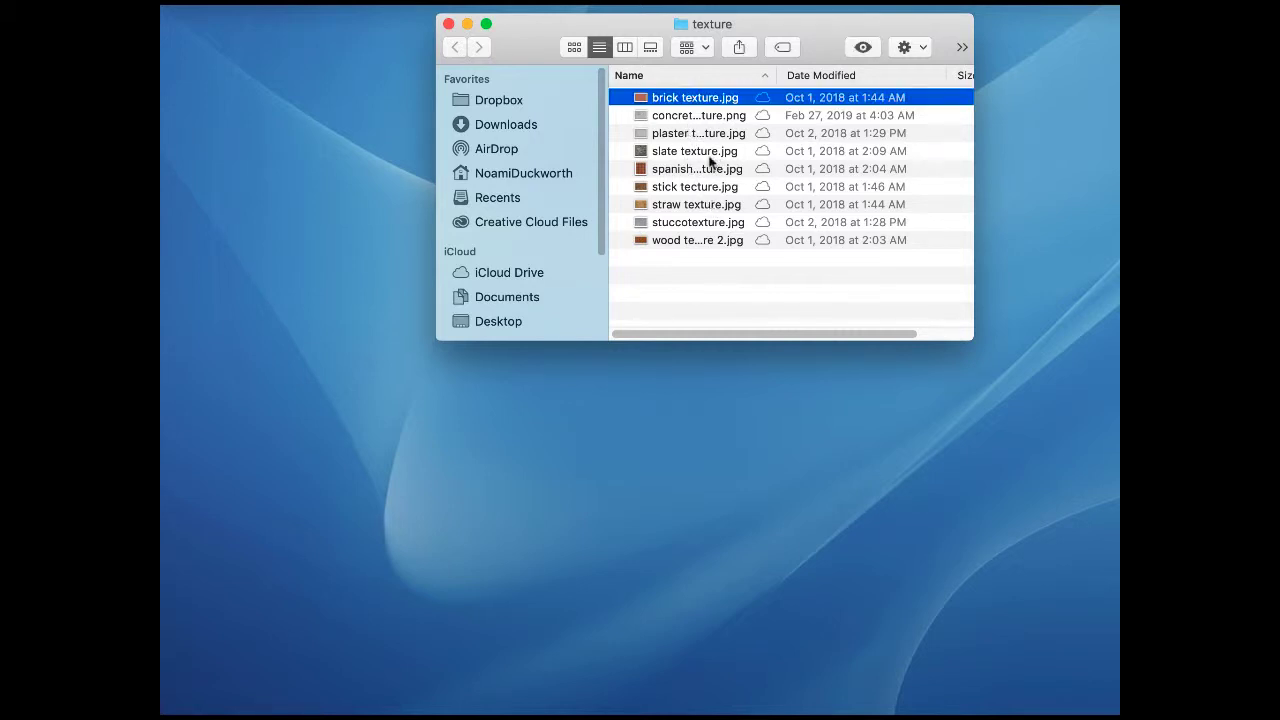
left_click(686, 155, "super")
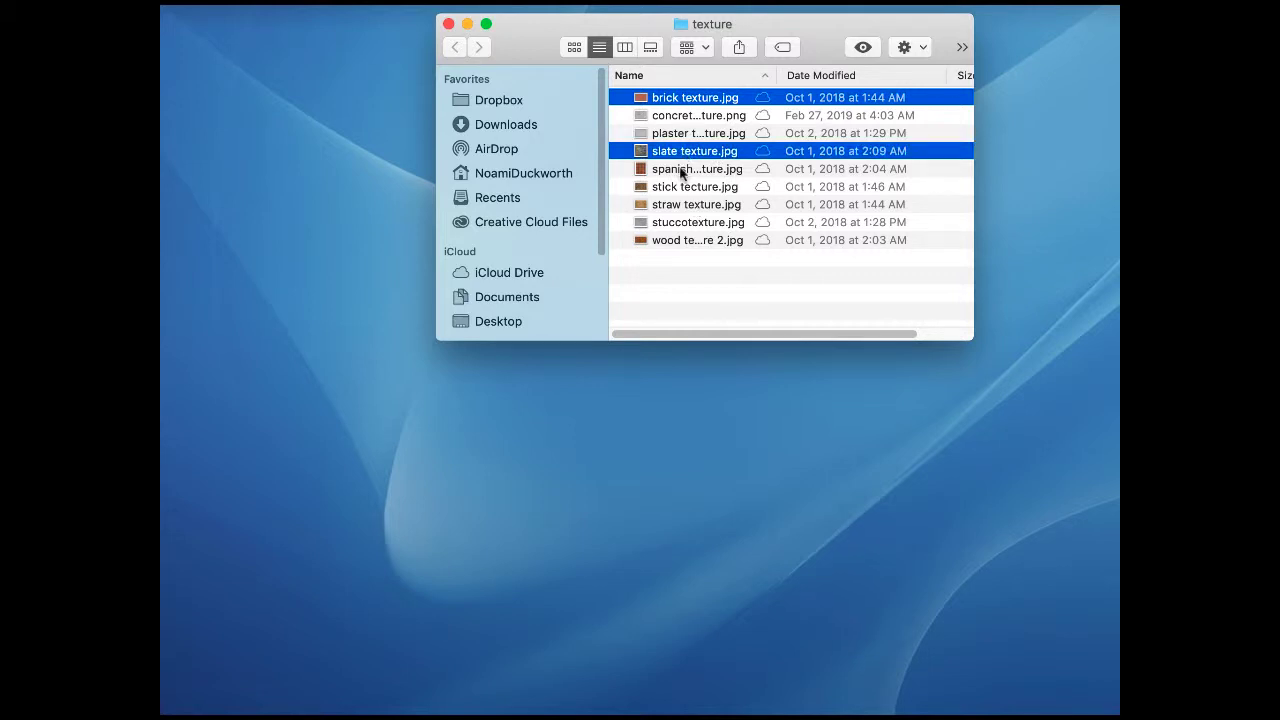
left_click(683, 170, "super")
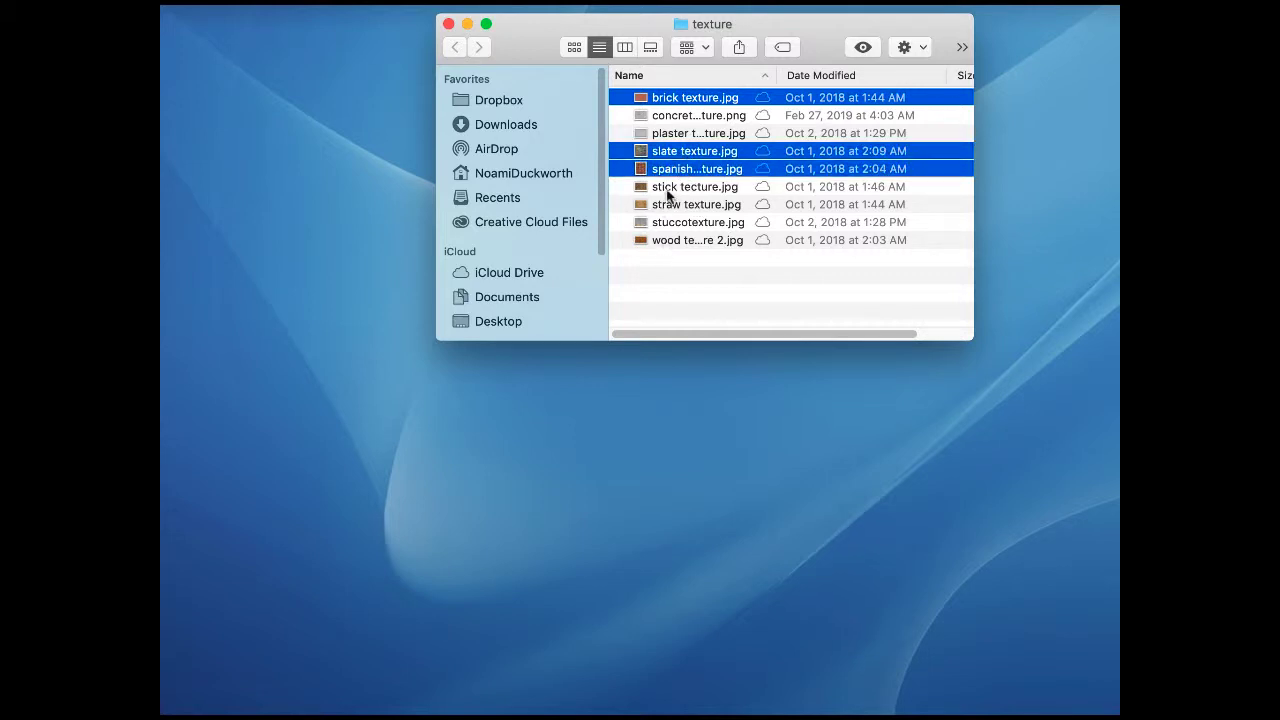
left_click(668, 190, "super")
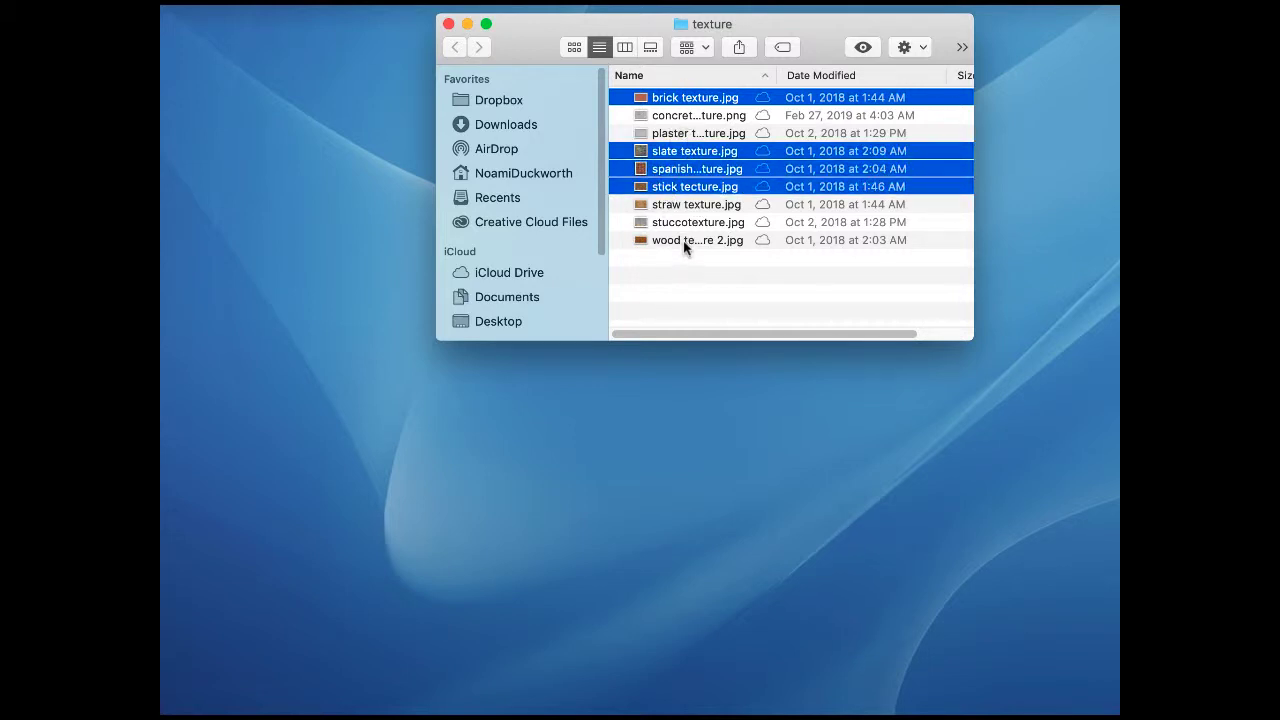
left_click(685, 243, "super")
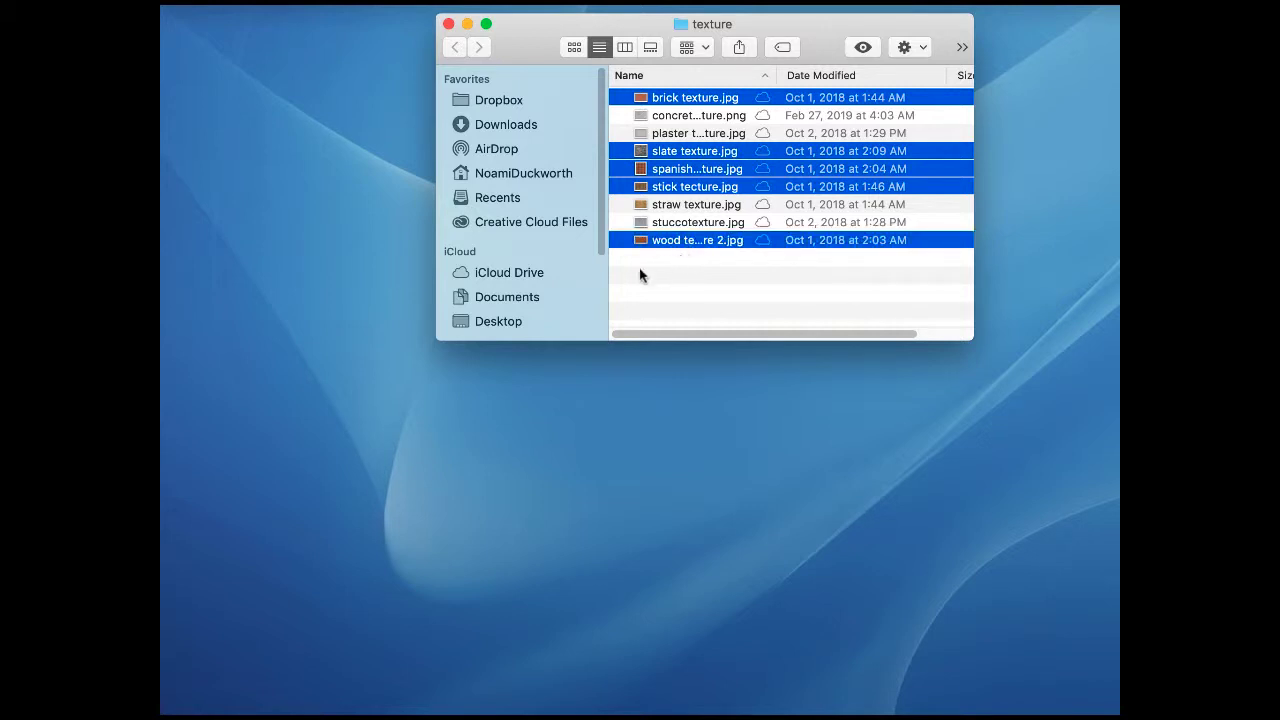
right_click(680, 157)
mouse_move(745, 212)
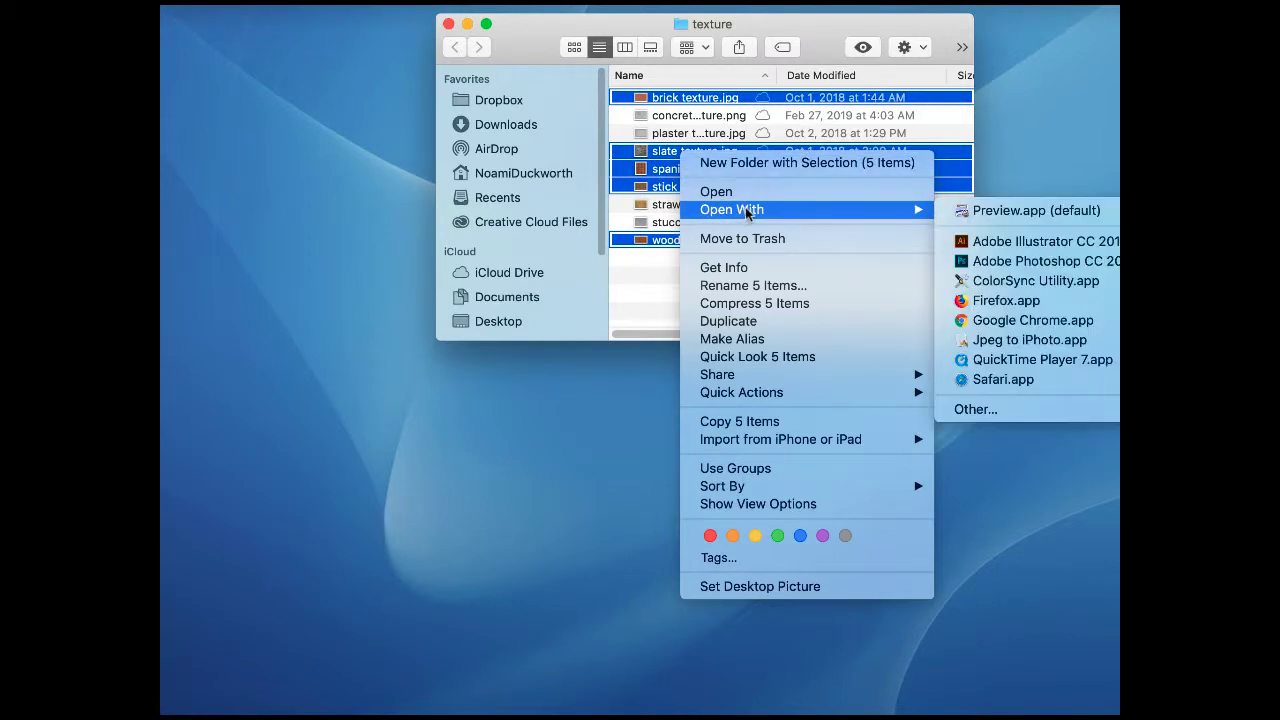
left_click(1056, 264)
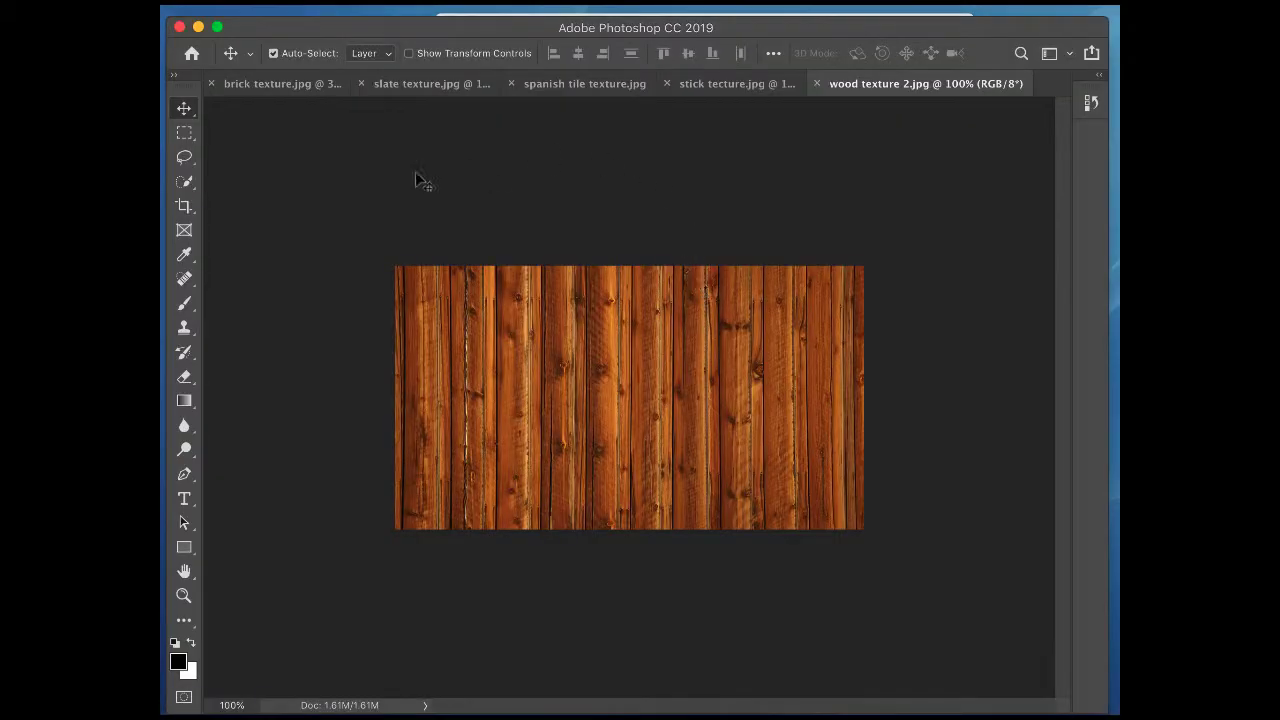
Step: Arrange the open texture documents in a 4-up layout, and consolidate them all back to tabs
left_click(573, 2)
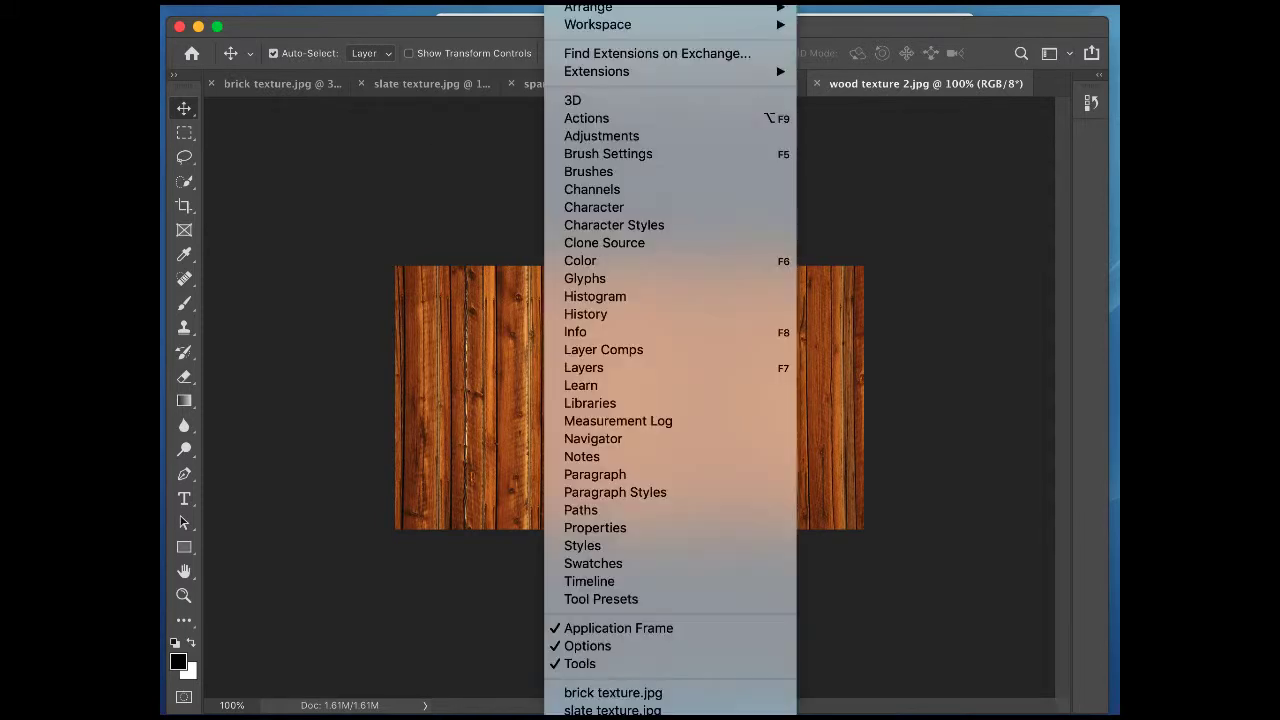
mouse_move(580, 8)
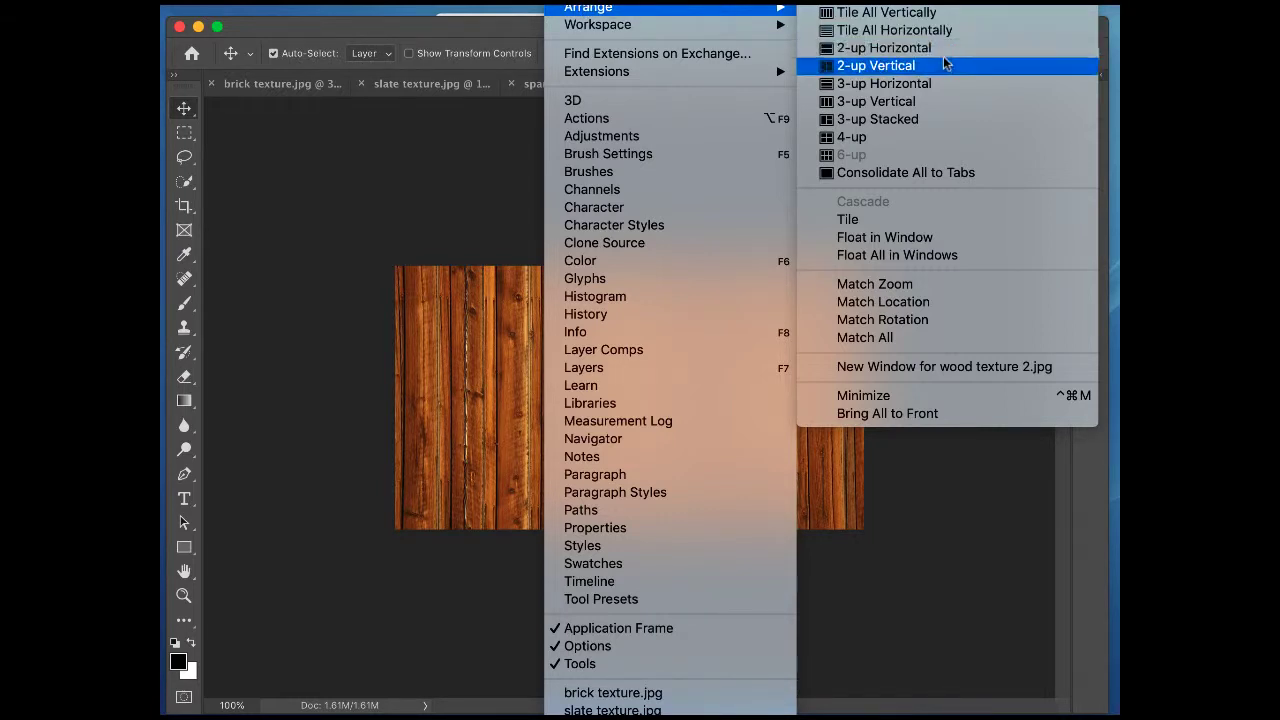
left_click(845, 138)
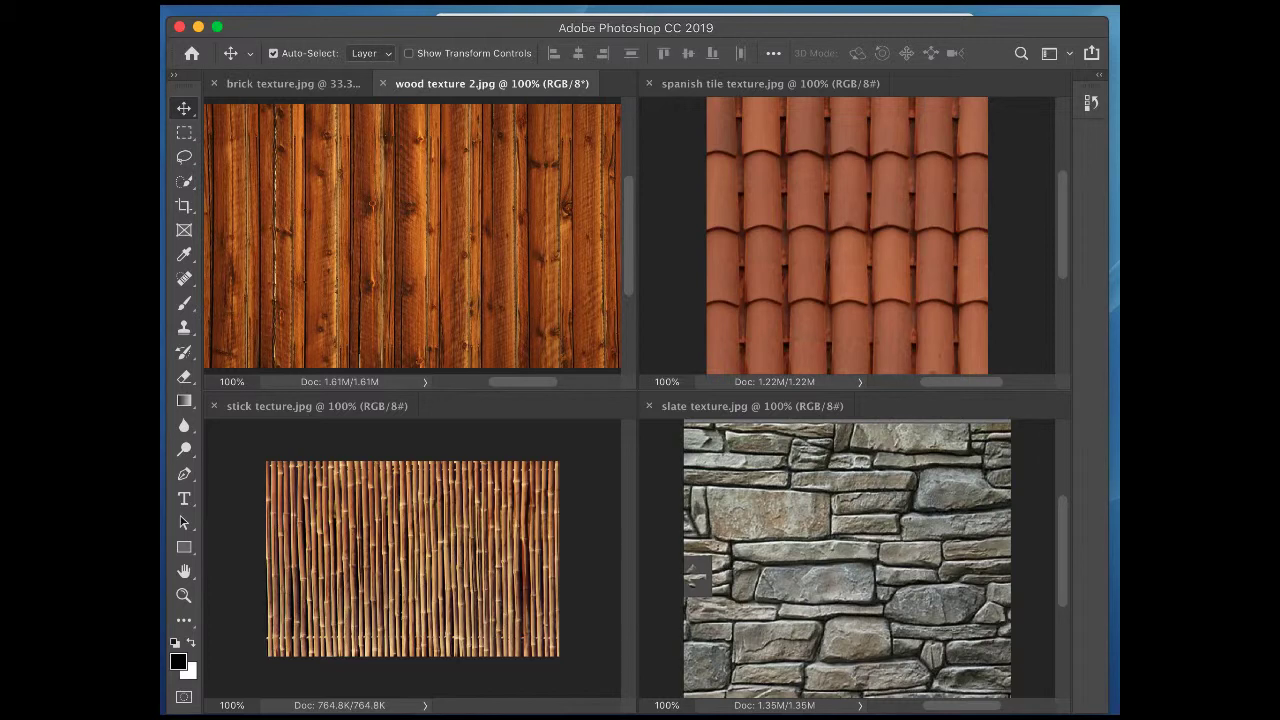
left_click(575, 2)
mouse_move(595, 9)
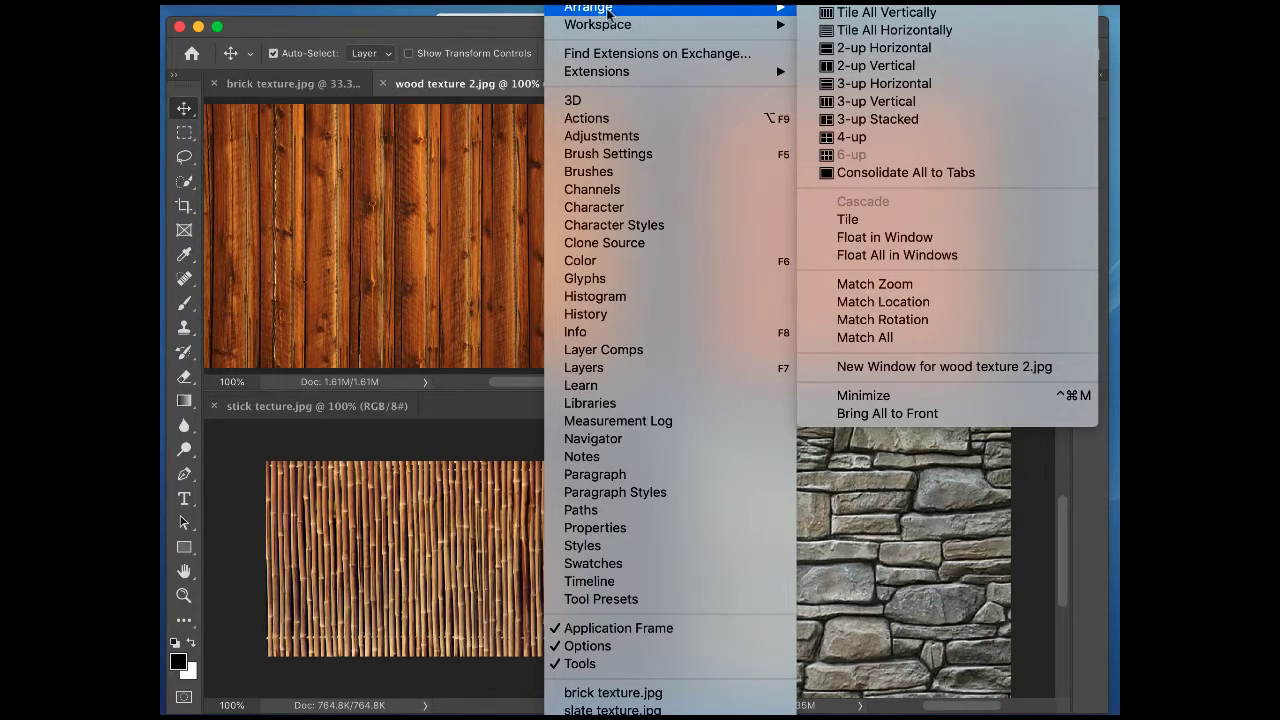
left_click(949, 174)
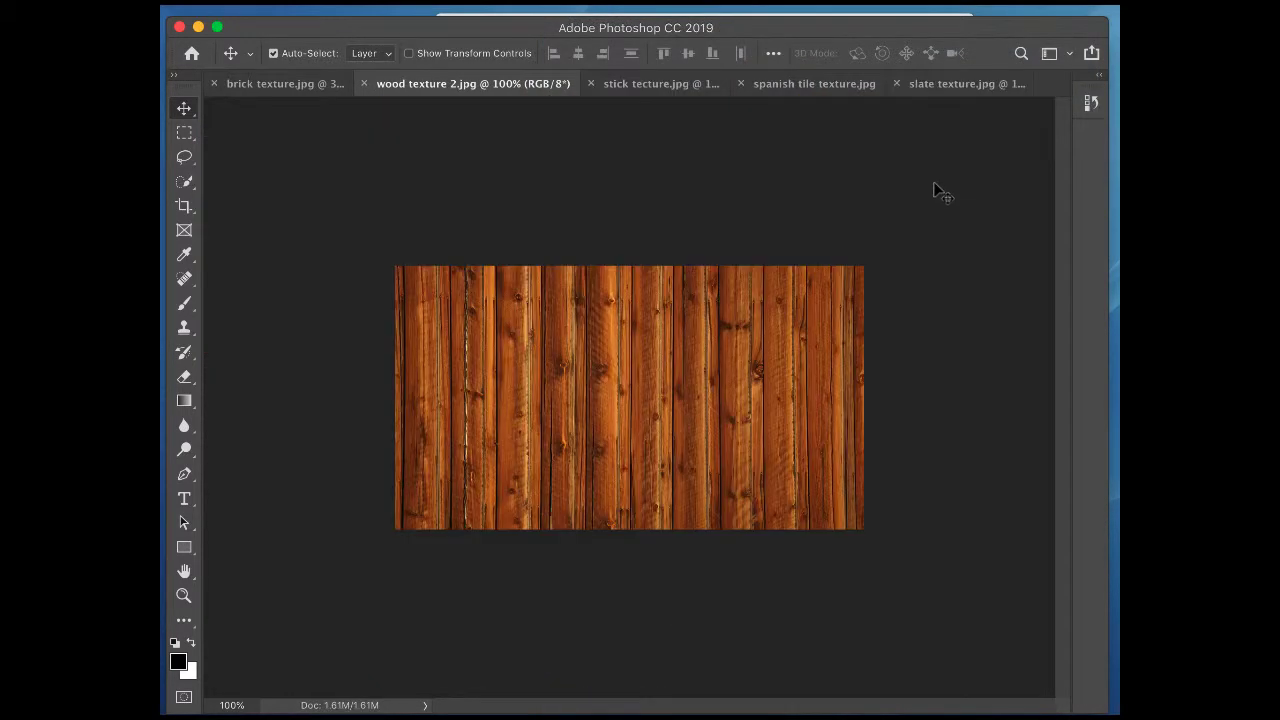
Step: In brick texture.jpg, select a rectangular area three brick rows high and two bricks wide, aligned to the mortar lines, with the Rectangular Marquee tool
left_click(258, 85)
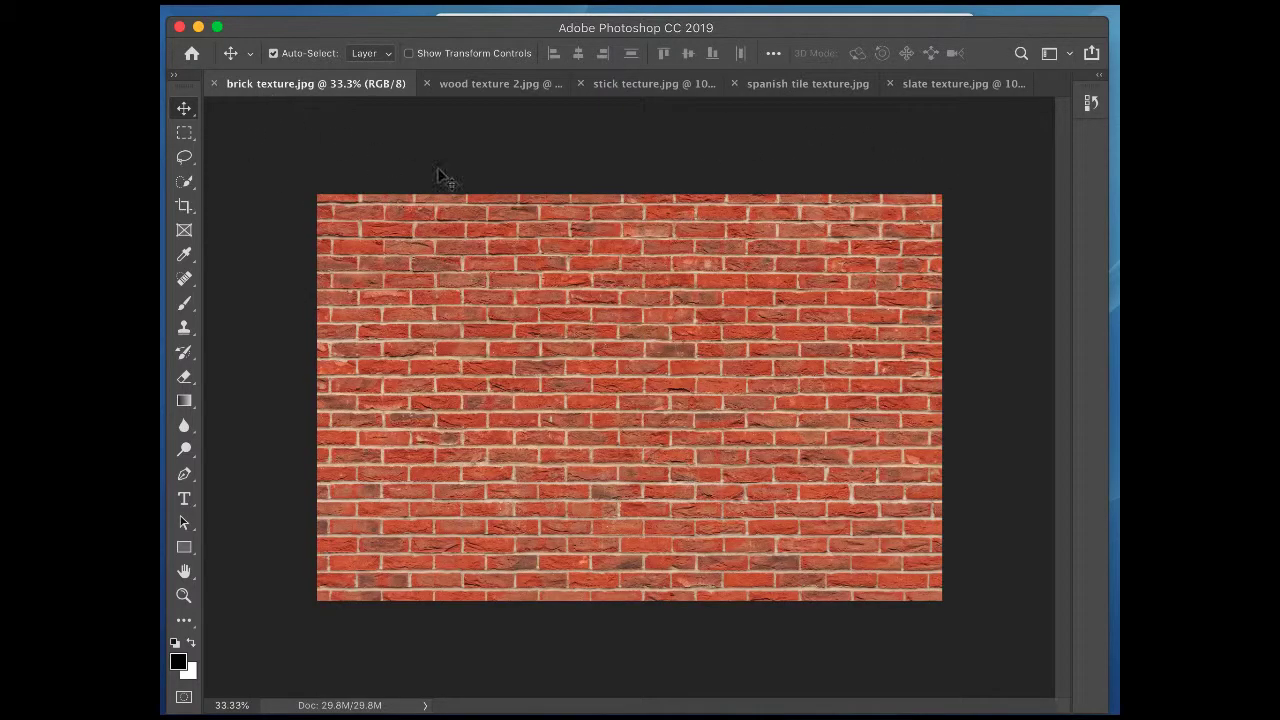
left_click(184, 135)
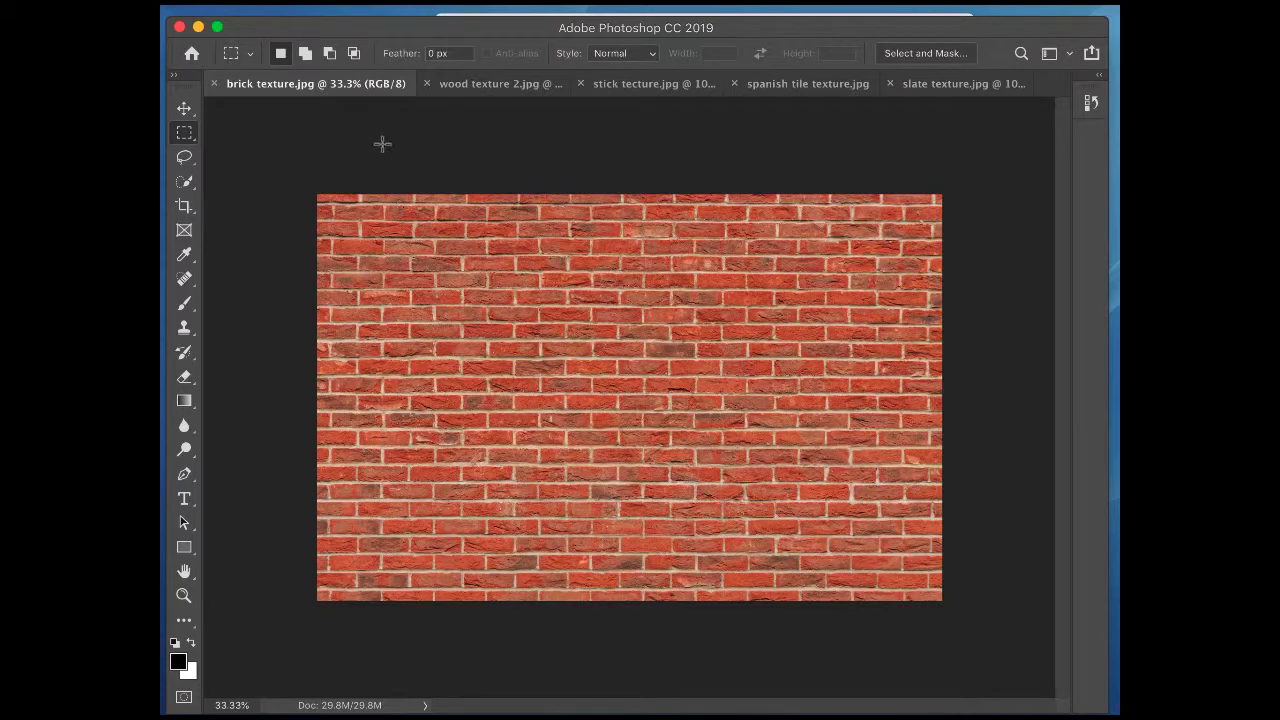
key("super+equal")
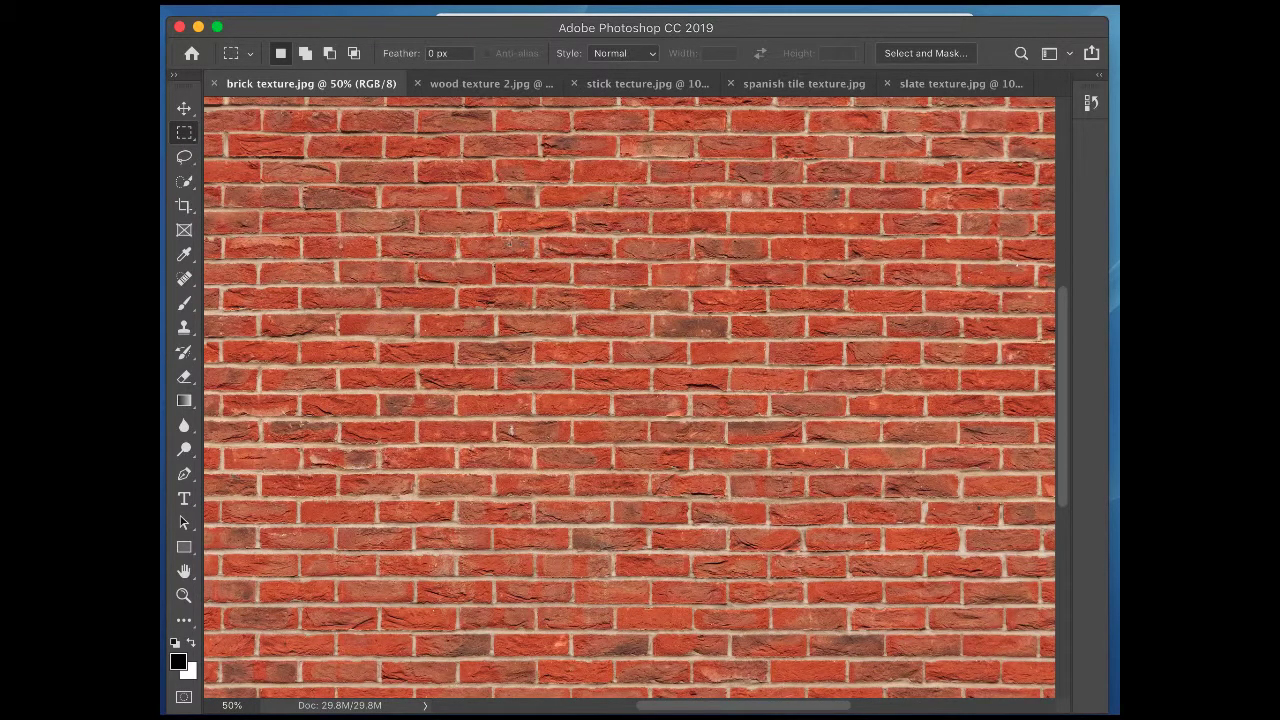
key("super+equal")
key("super+equal")
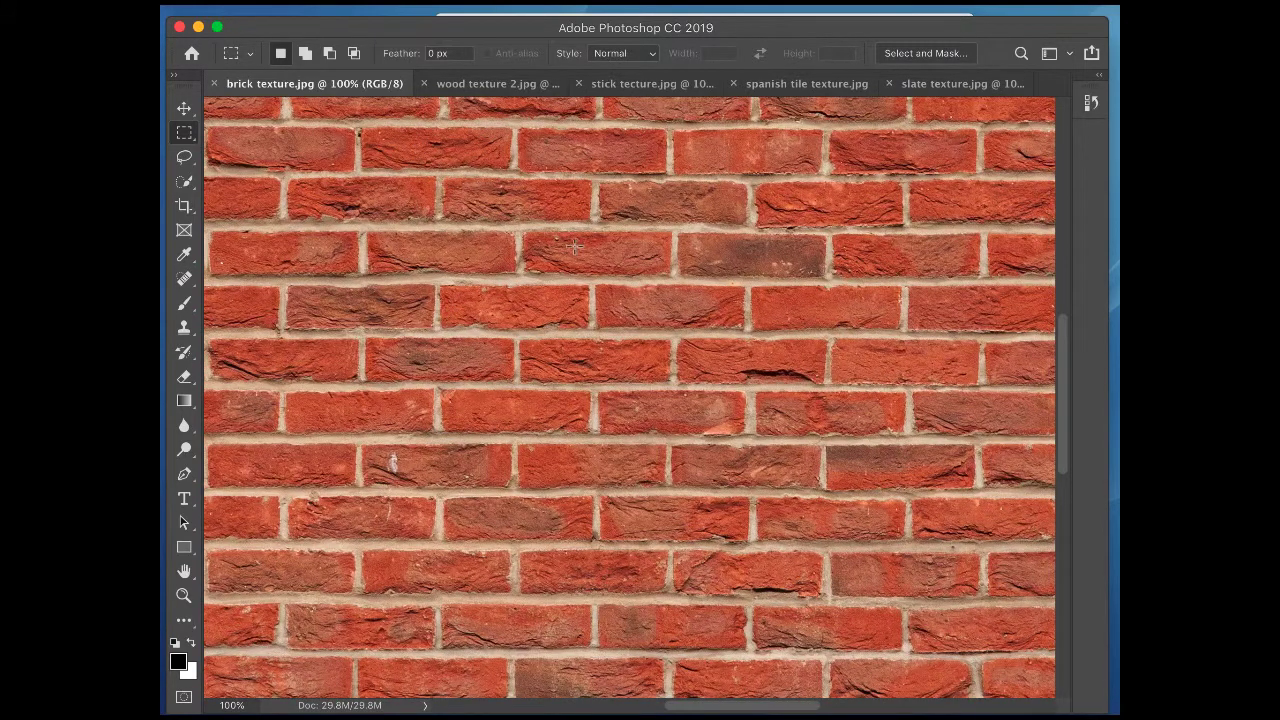
left_click_drag(440, 172, 747, 330)
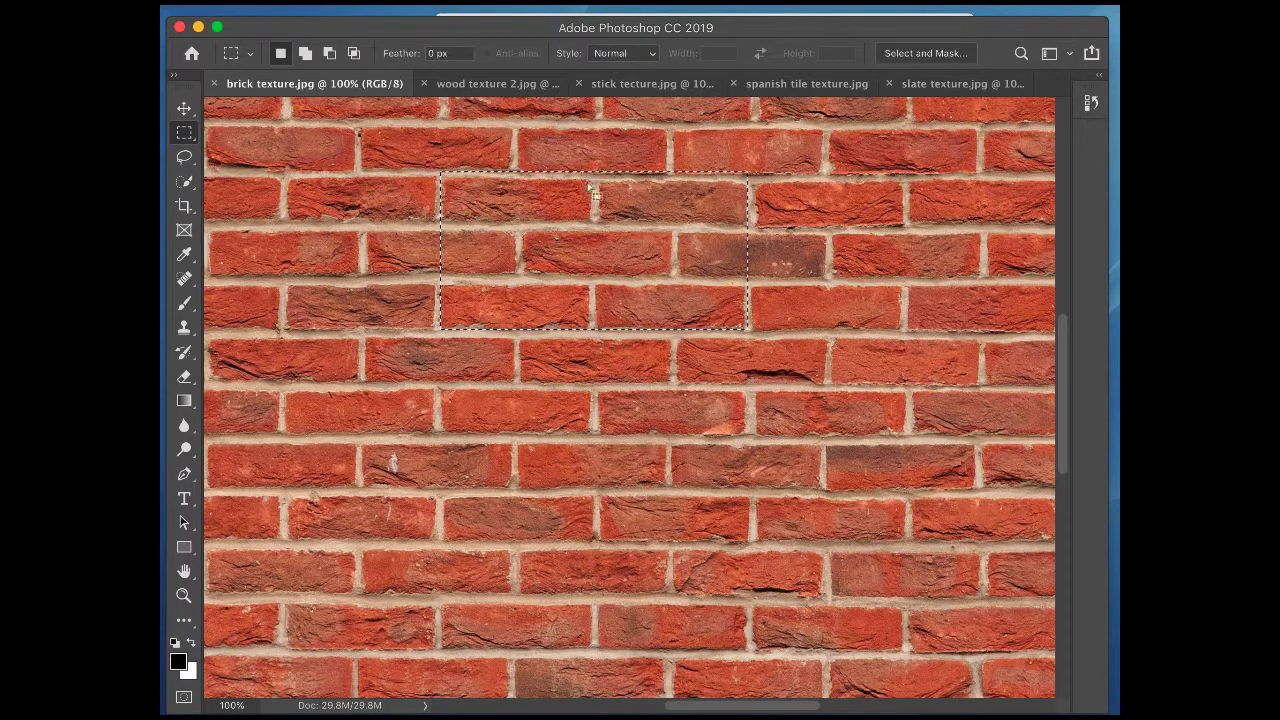
Step: Define the selected bricks as a pattern named Brick Large
left_click(232, 3)
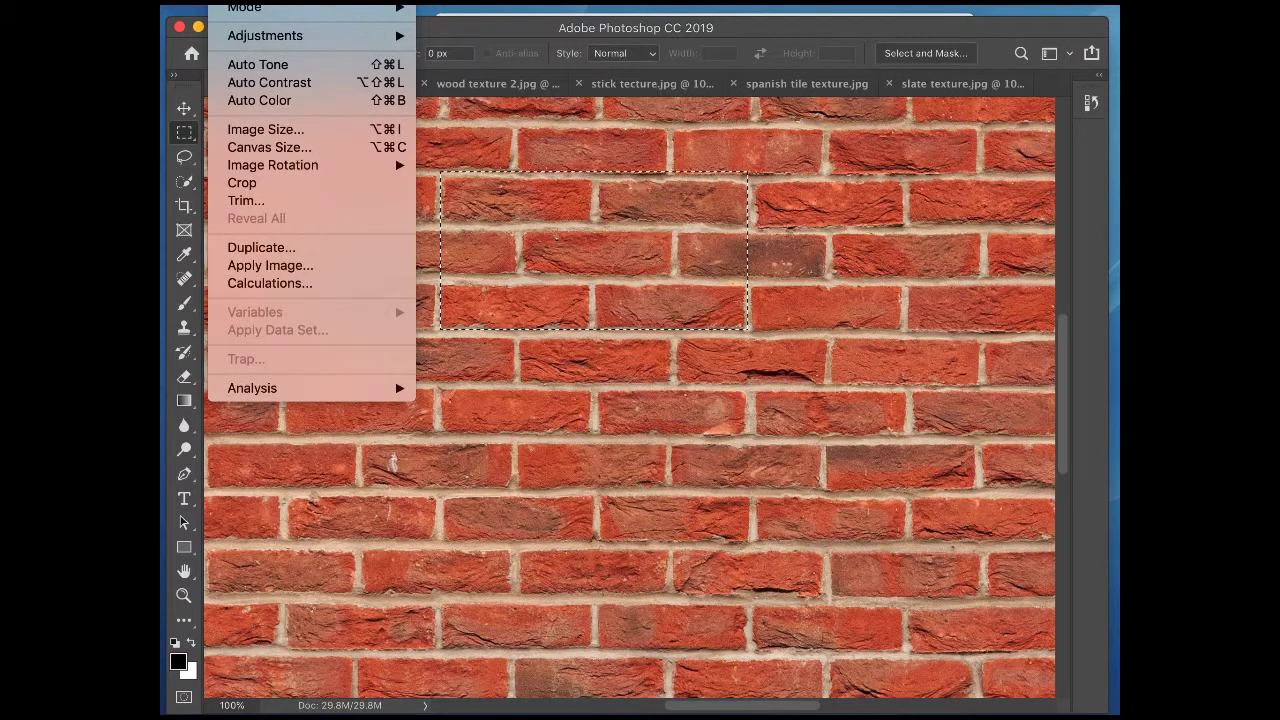
mouse_move(188, 2)
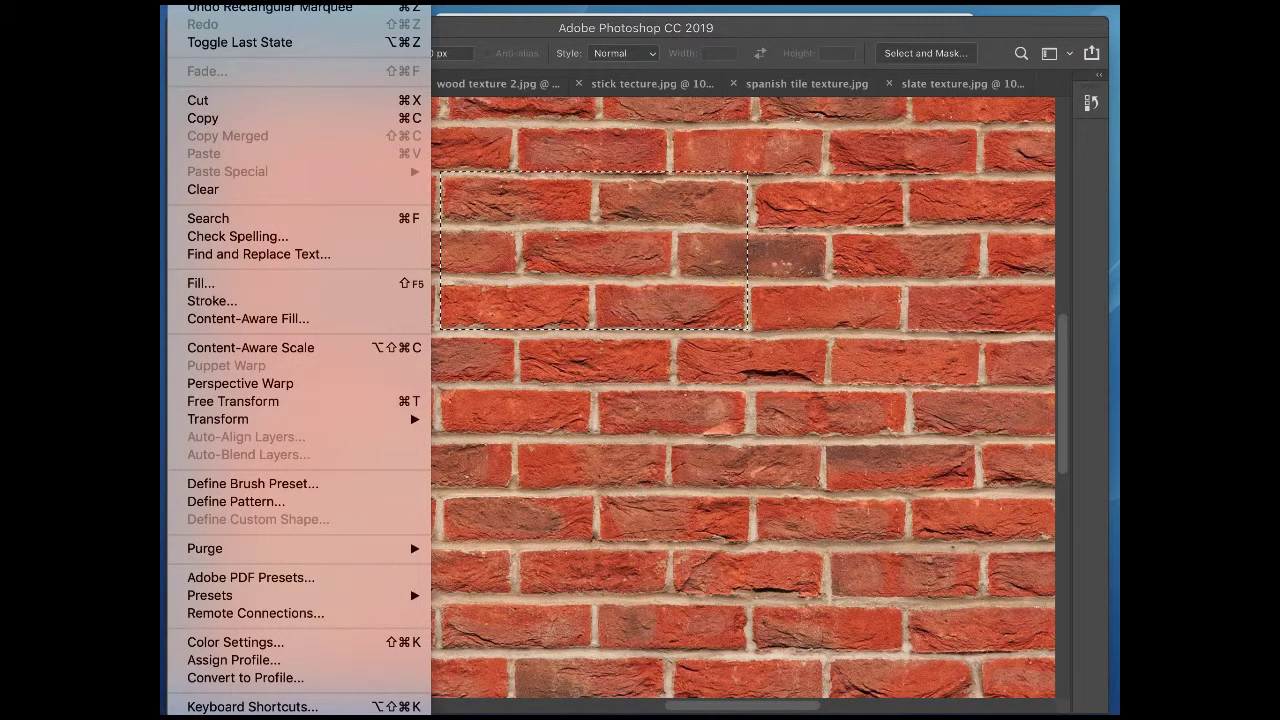
left_click(283, 503)
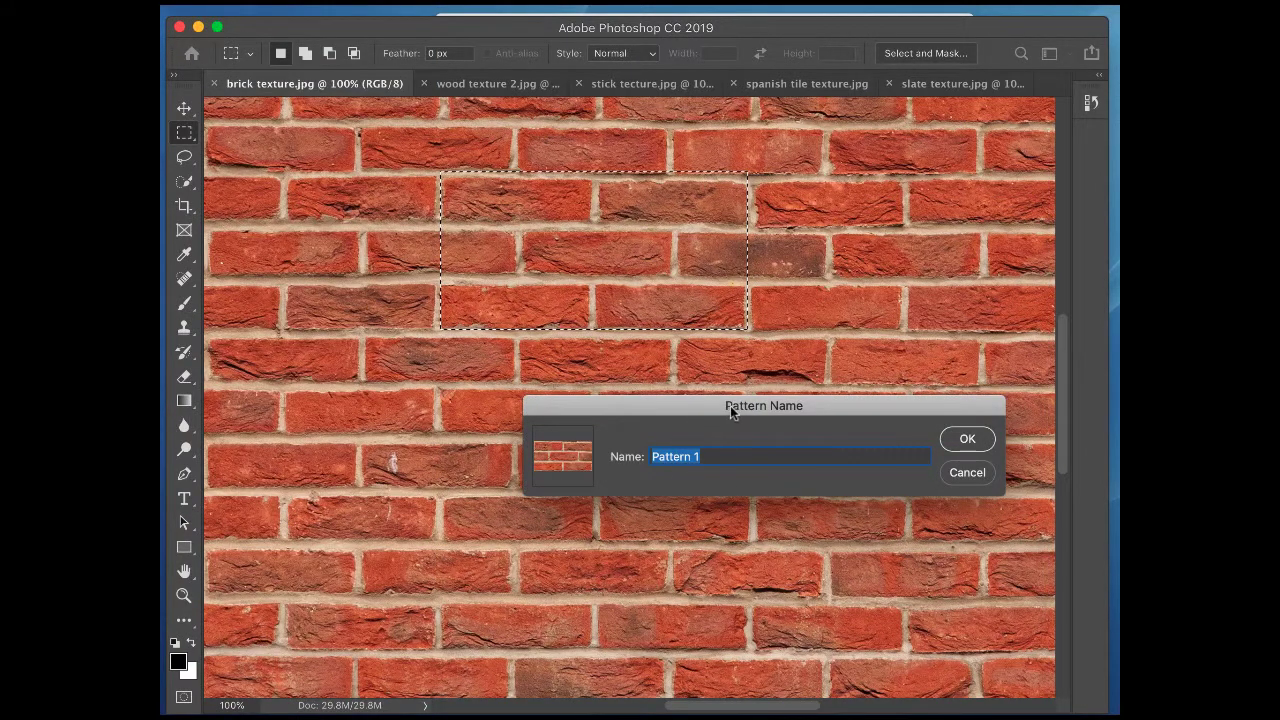
left_click_drag(730, 405, 676, 397)
type("Brick")
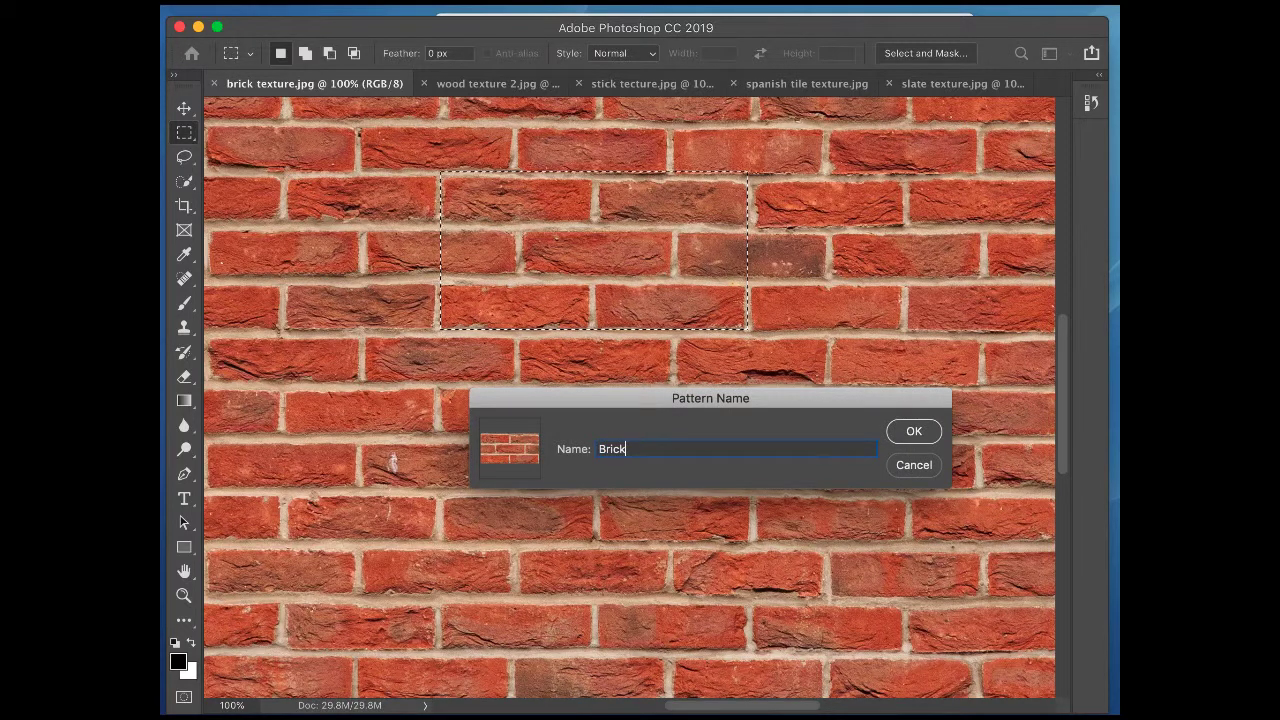
type(" Large")
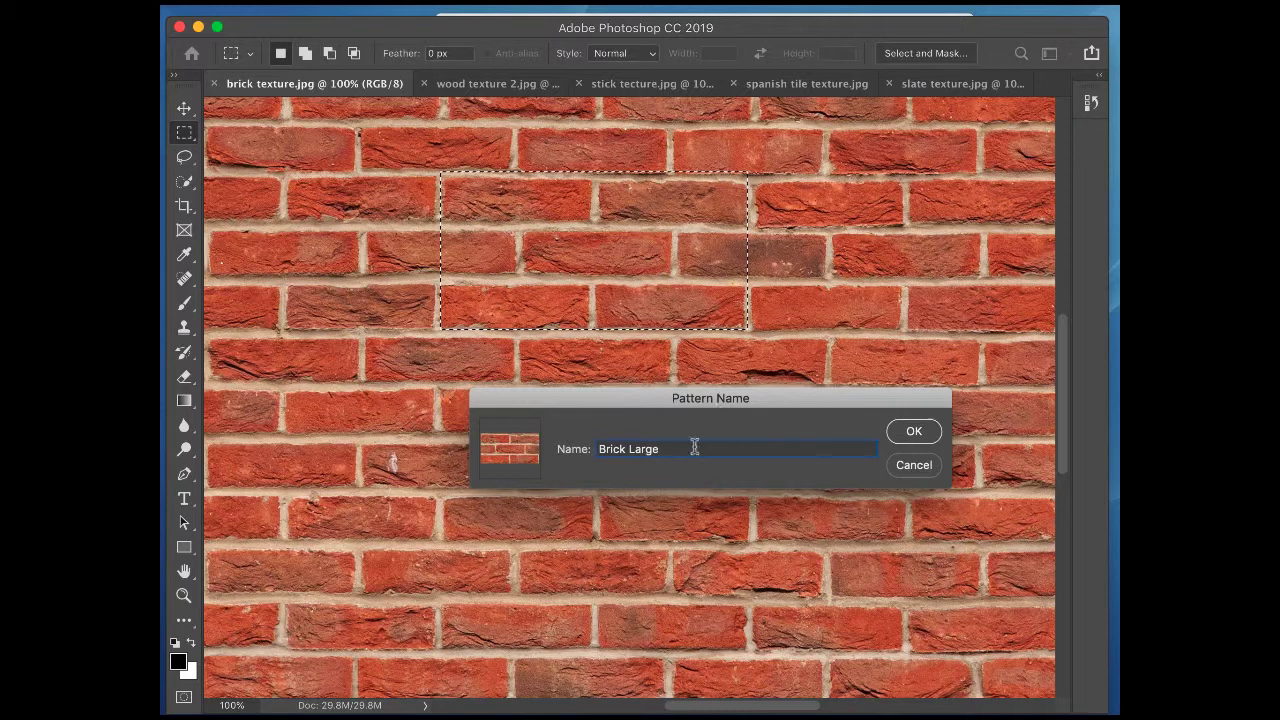
left_click(924, 432)
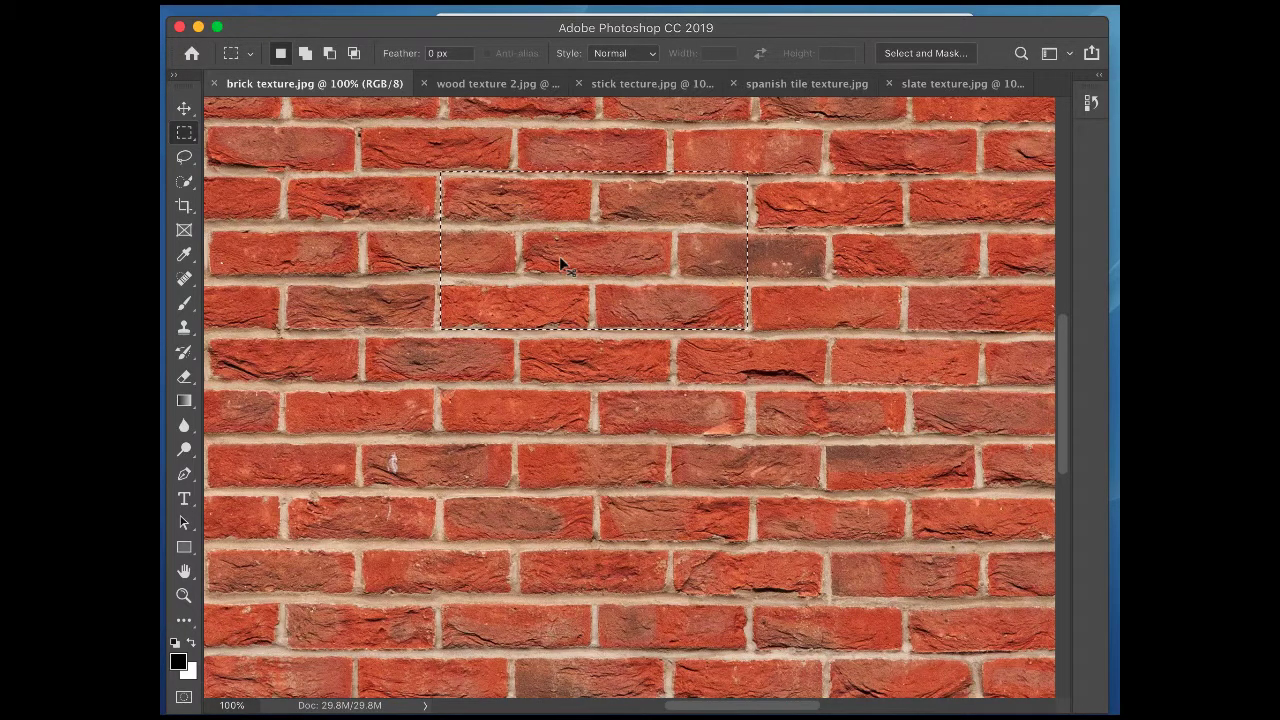
Step: Replace the selection with a larger rectangle ten brick rows high and about five and a half bricks wide, aligned to the mortar lines
key("super+minus")
key("super+minus")
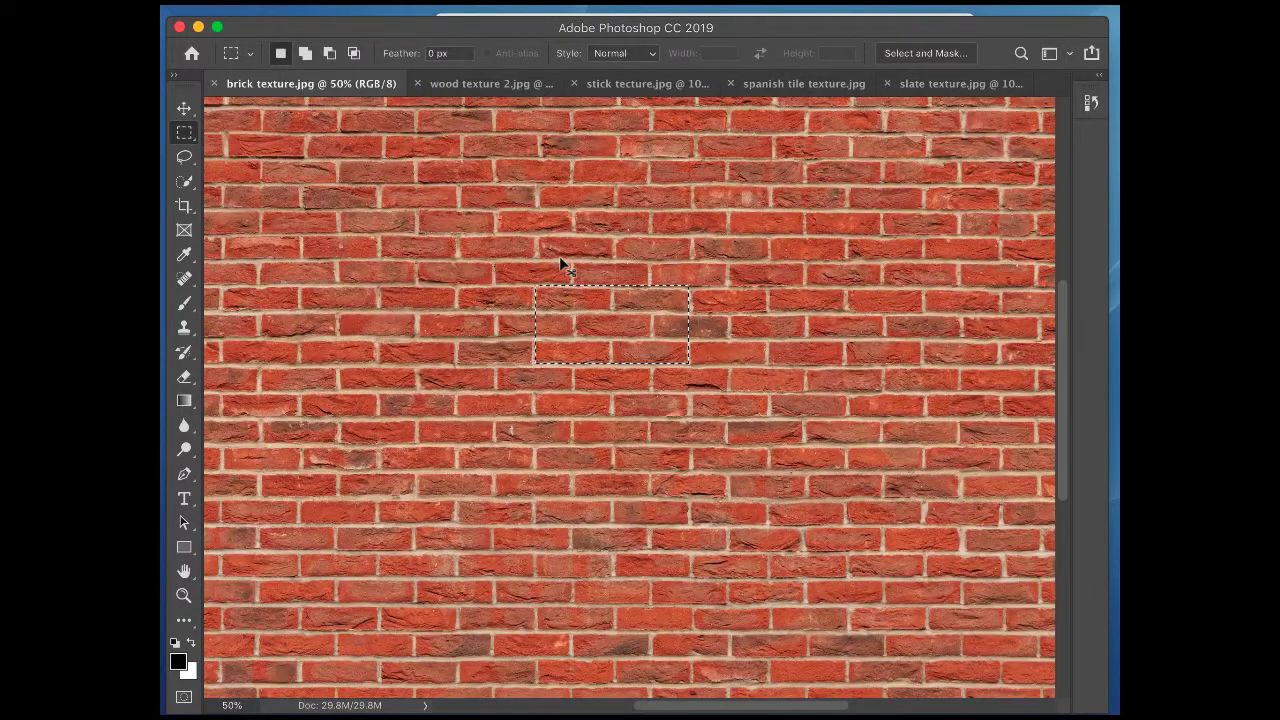
key("super+minus")
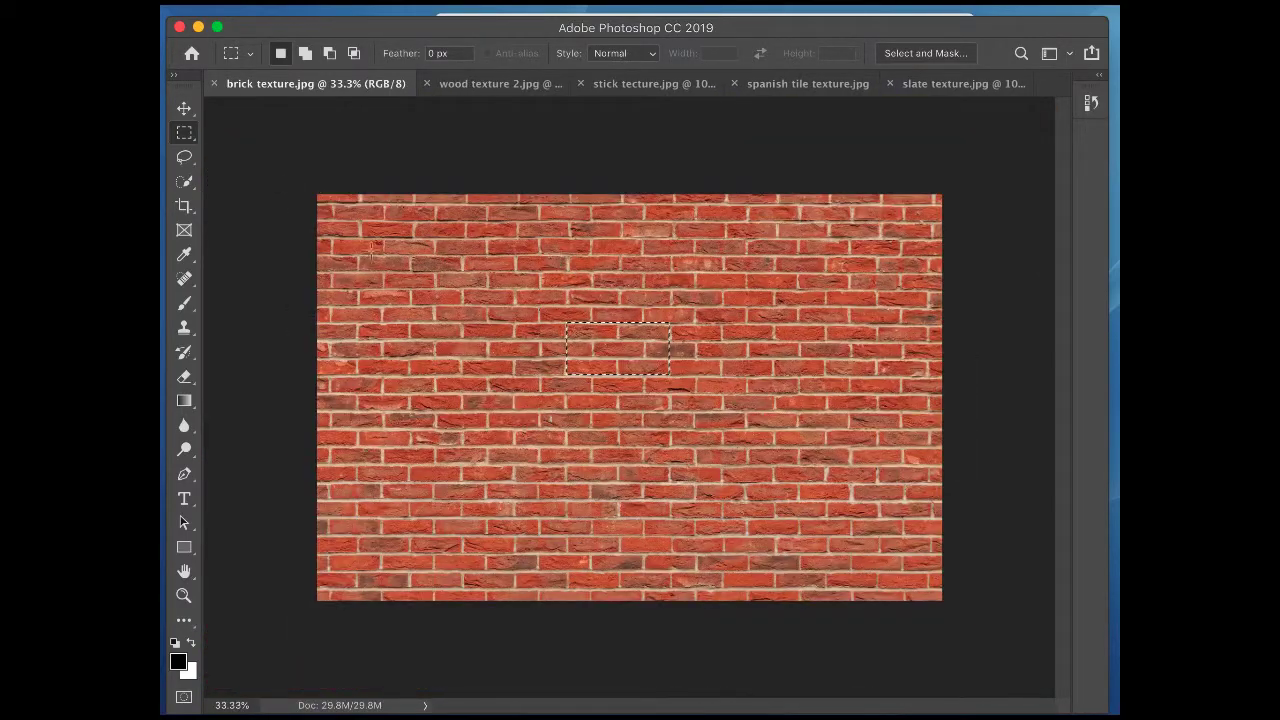
left_click_drag(384, 243, 763, 482)
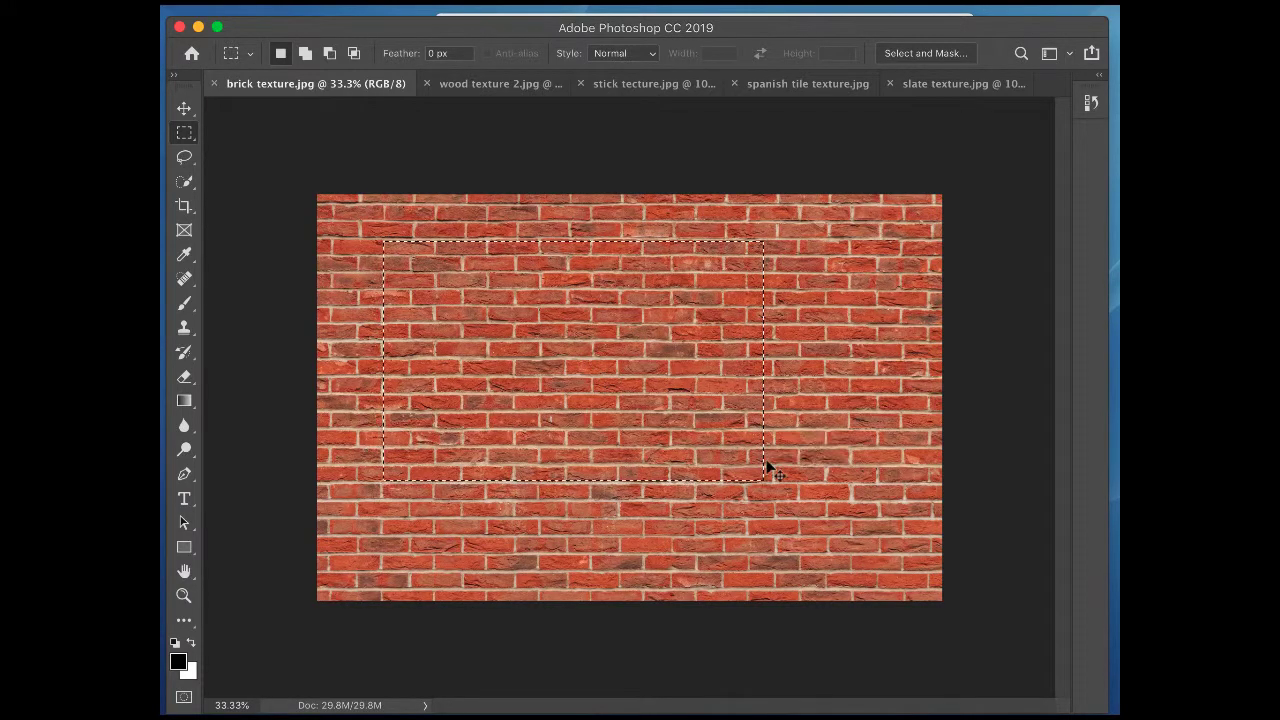
key("super+plus")
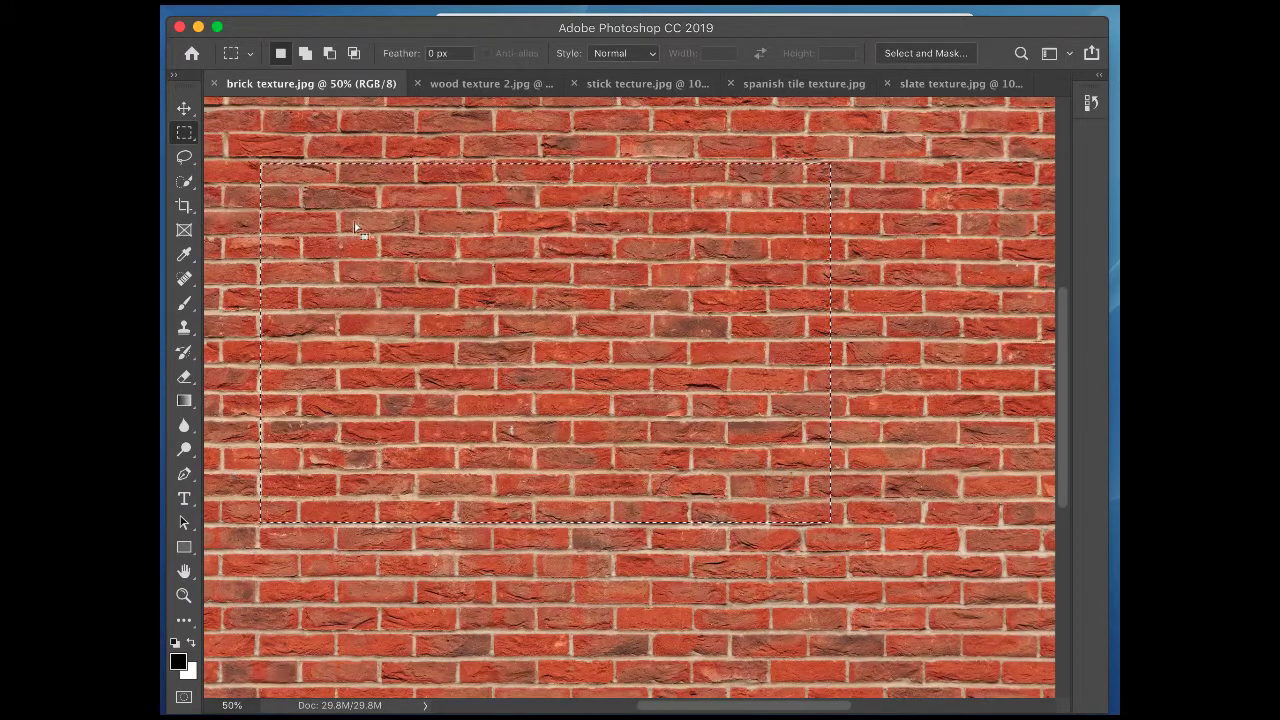
key("Down")
key("Down")
left_click(281, 146)
left_click_drag(260, 159, 695, 421)
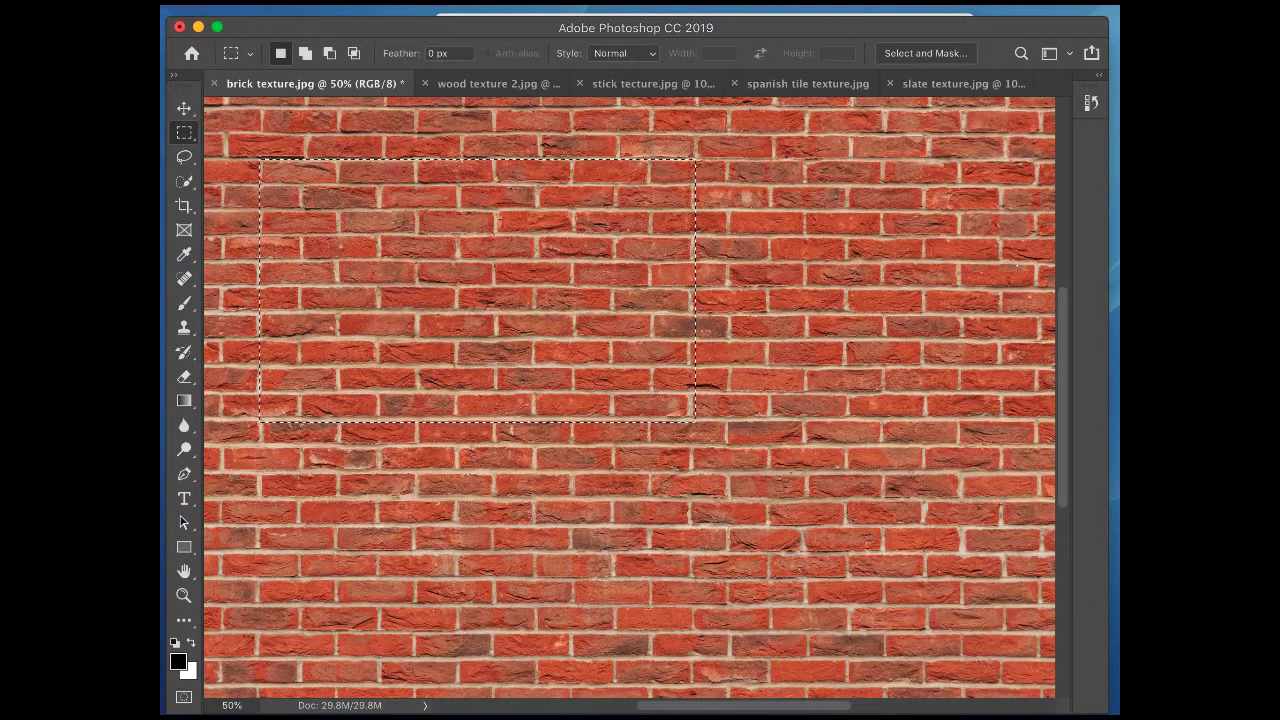
Step: Define the larger brick selection as another pattern named Brick Large, and close brick texture.jpg without saving changes
left_click(188, 1)
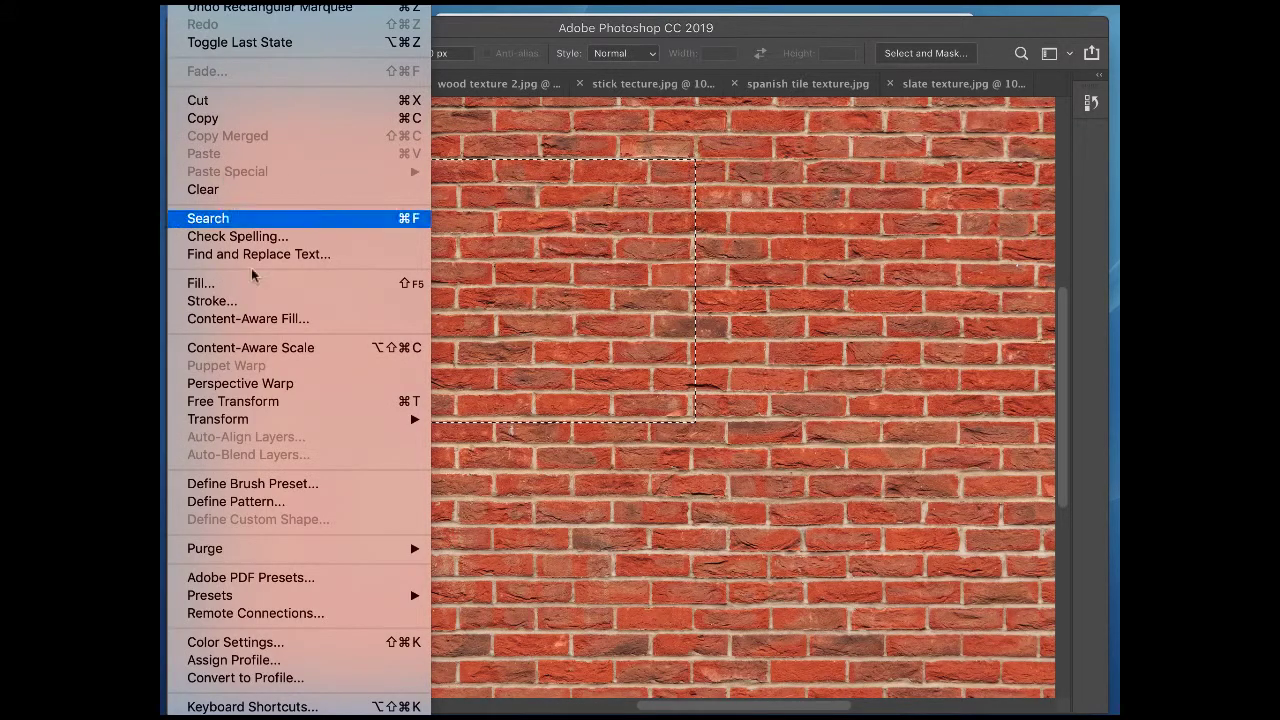
left_click(272, 502)
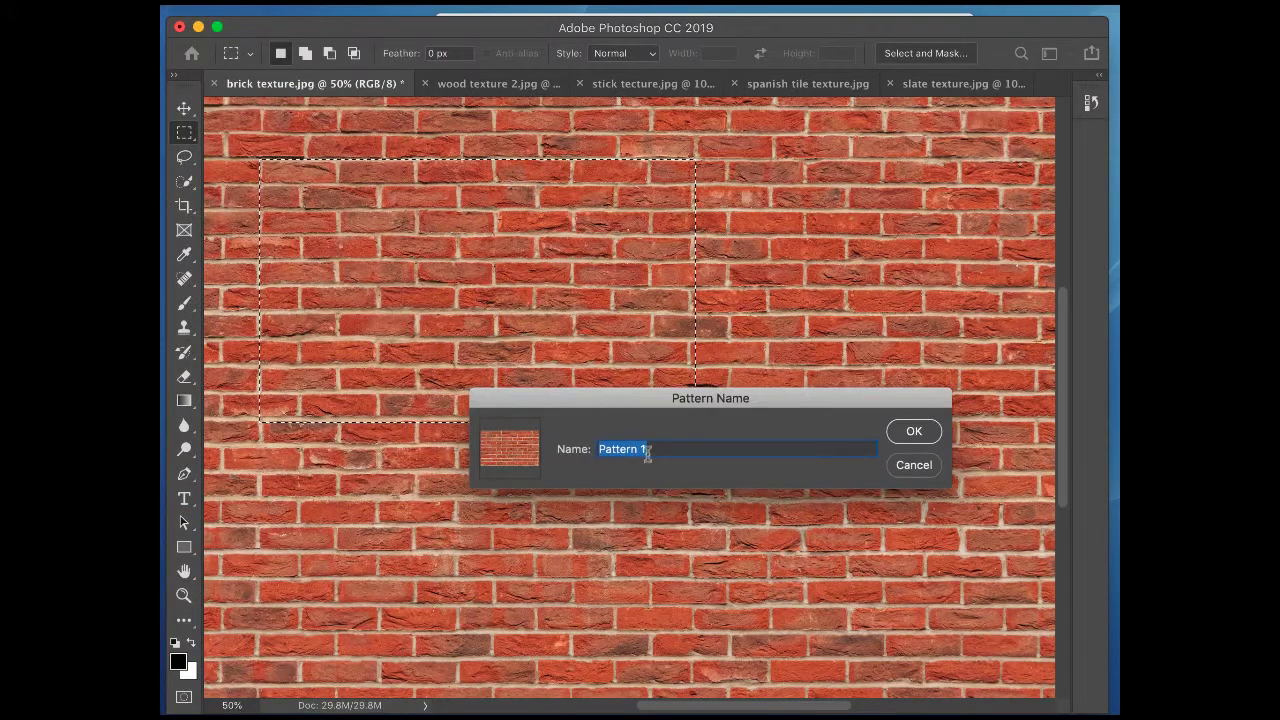
type("Brick")
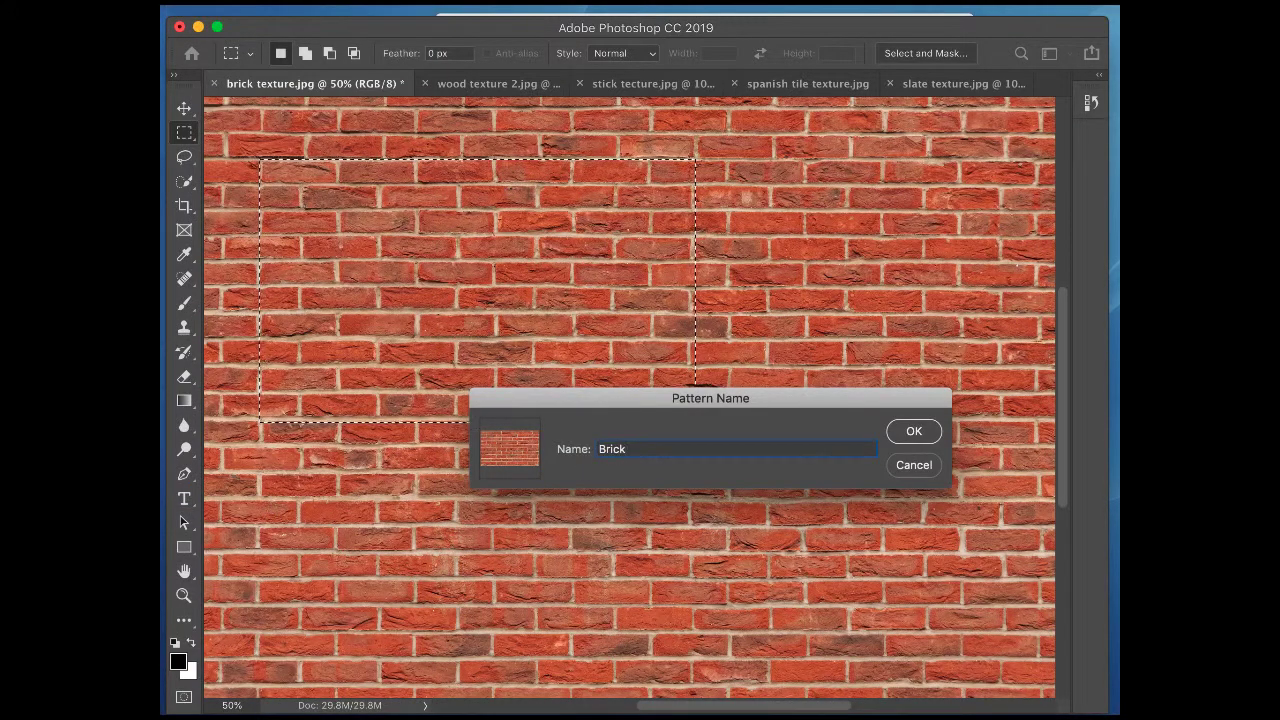
type(" Large")
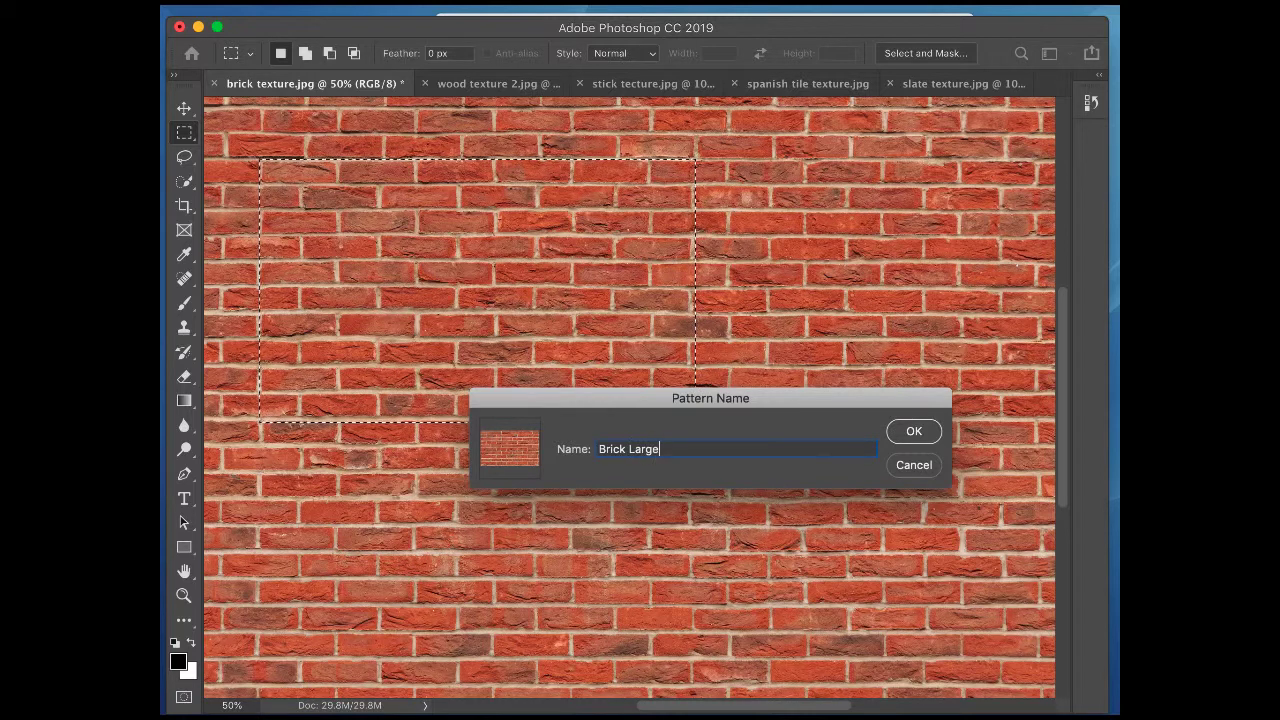
left_click(912, 432)
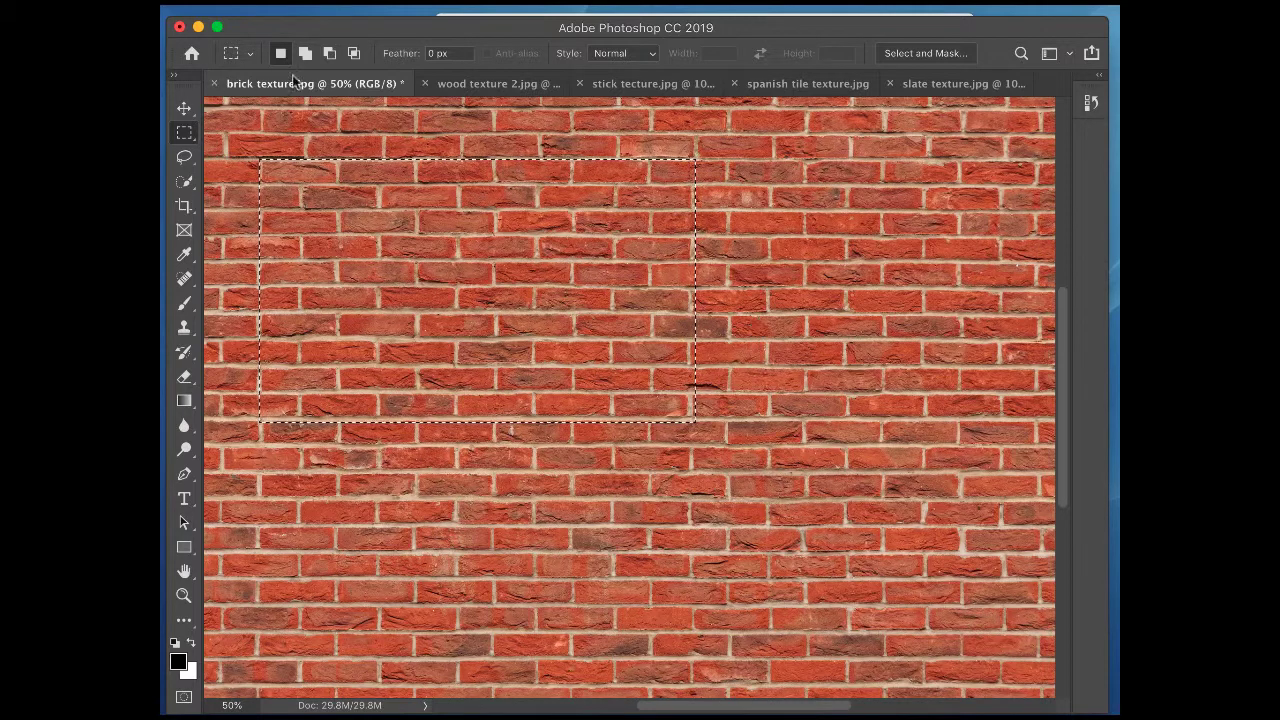
left_click(215, 84)
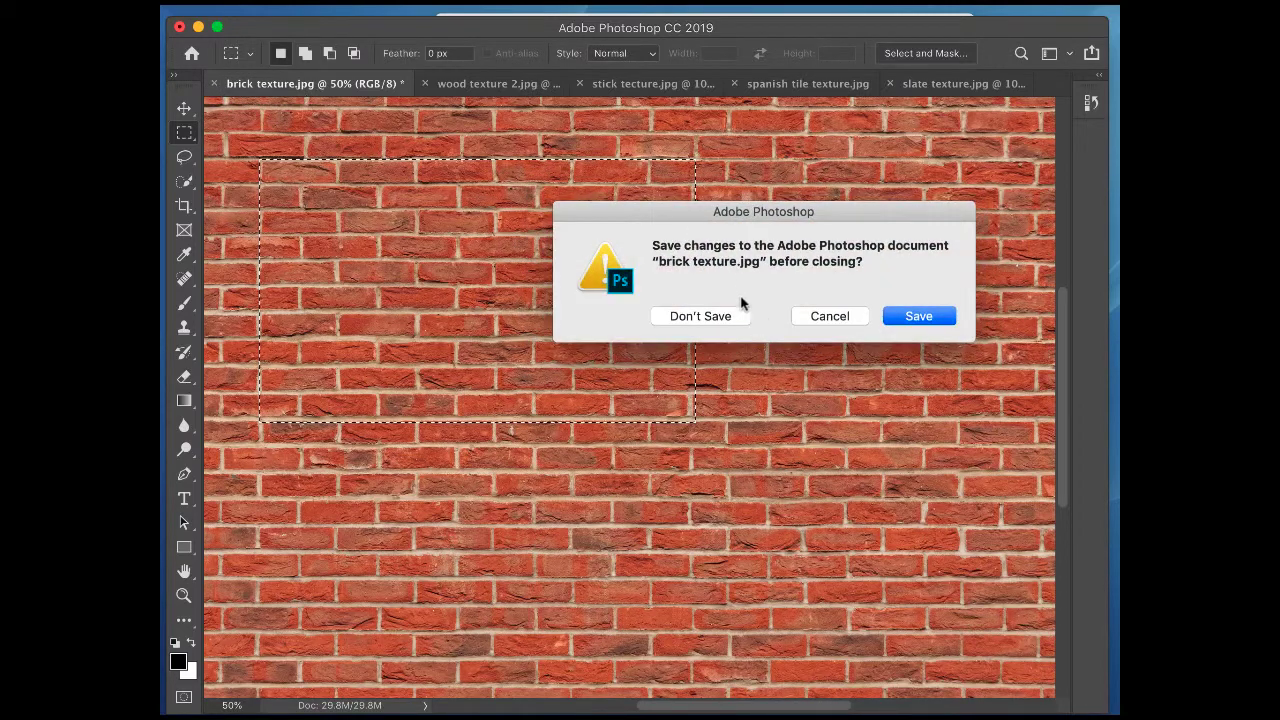
left_click(701, 318)
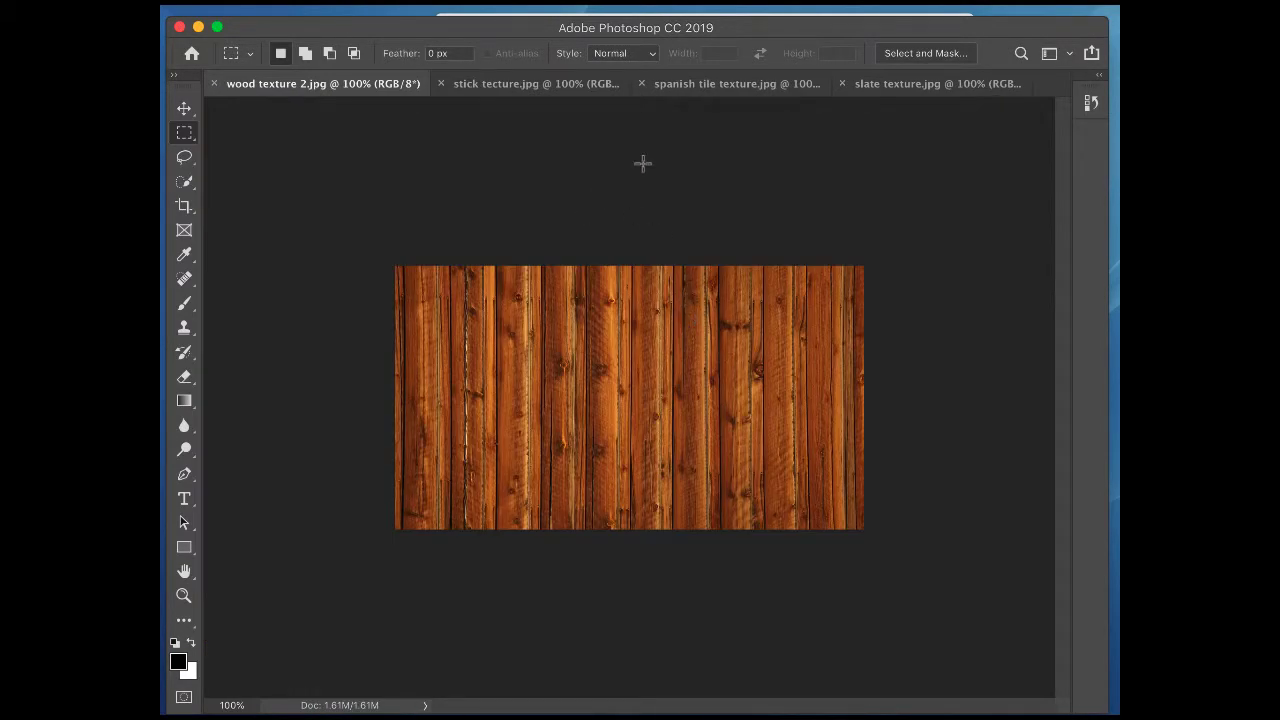
Step: In wood texture 2.jpg, select a rectangular area one plank wide near the image's upper edge, aligned to the dark gaps between planks
key("super+equal")
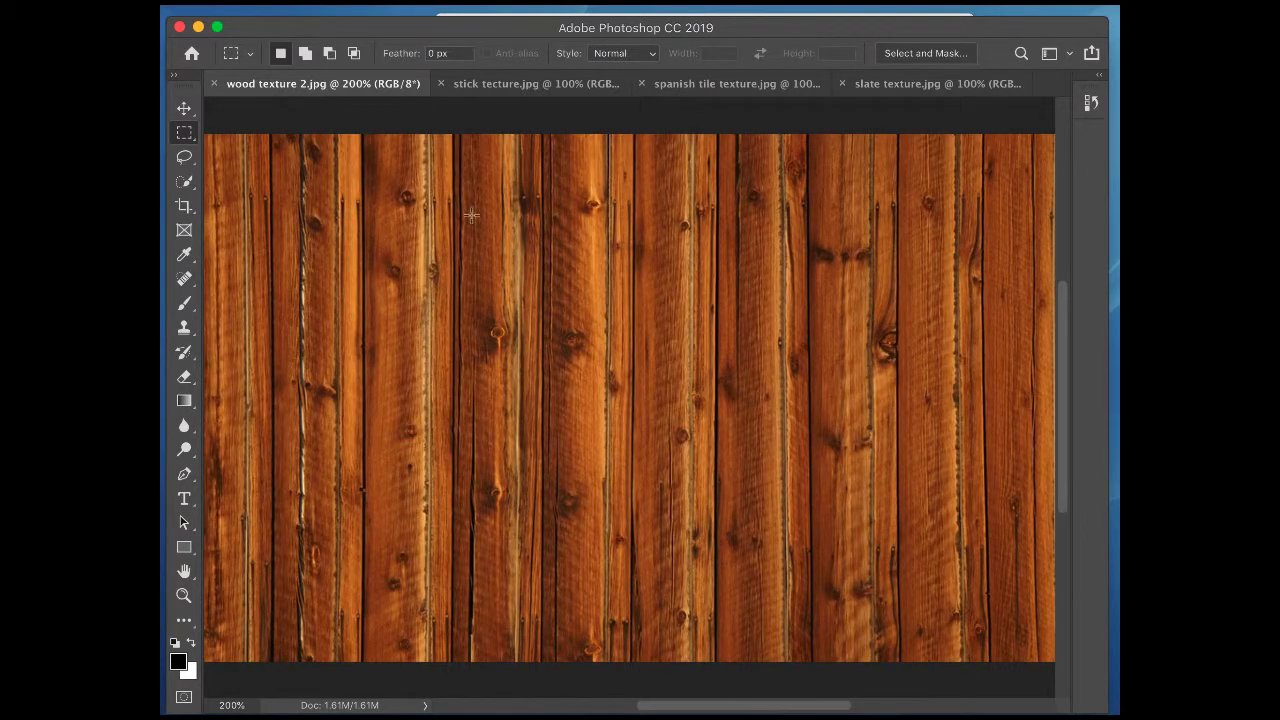
left_click_drag(634, 135, 812, 343)
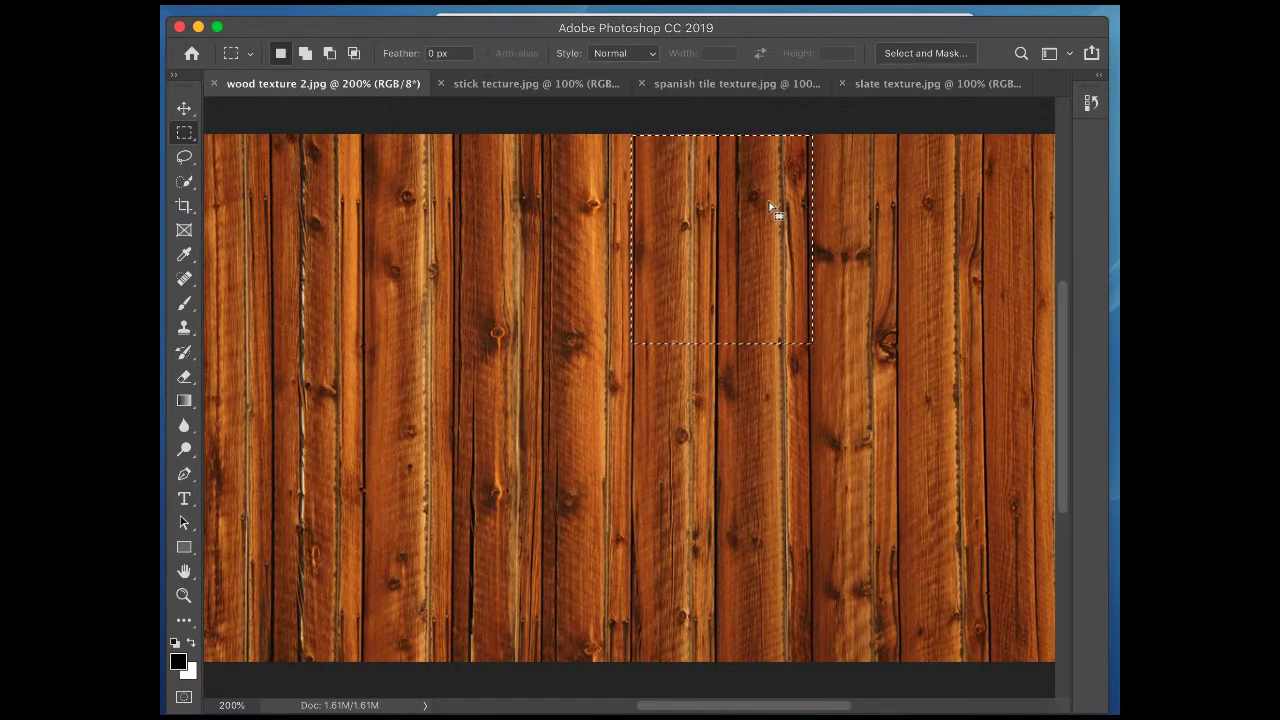
left_click(600, 200)
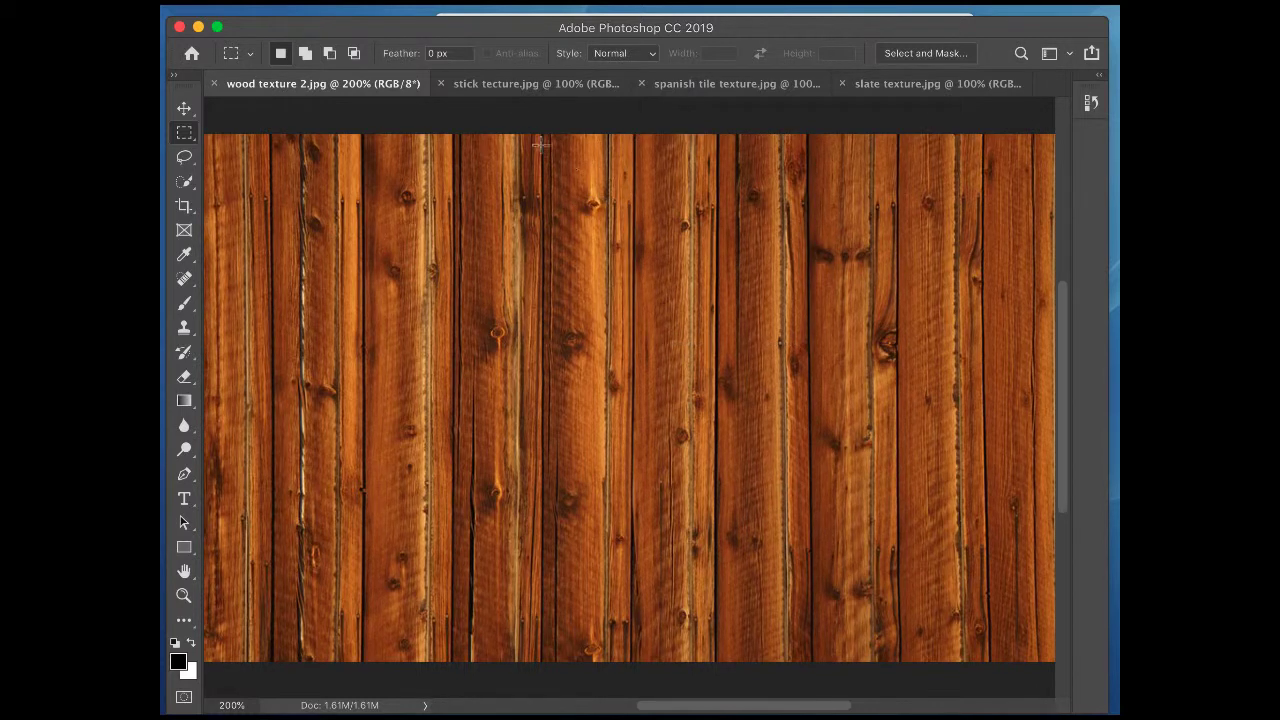
left_click_drag(538, 133, 620, 224)
left_click_drag(641, 269, 637, 282)
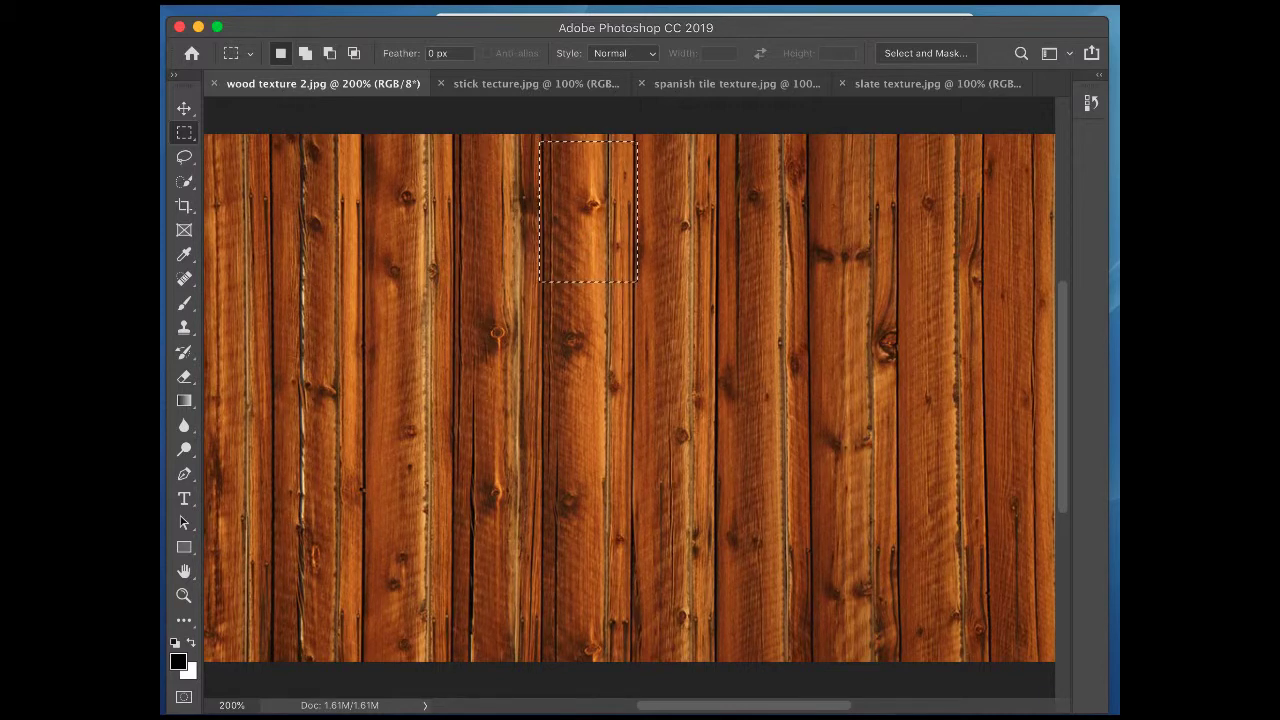
Step: Define the selected single plank area as a pattern named wood large
left_click(184, 3)
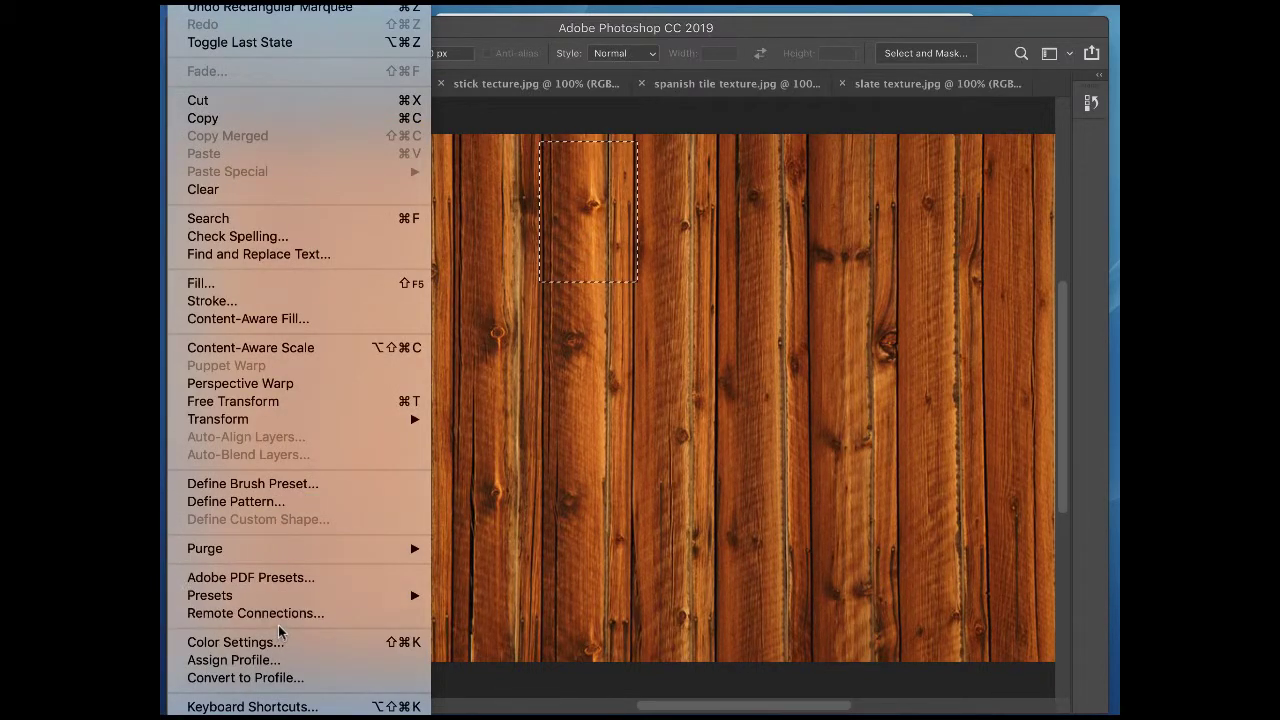
left_click(236, 501)
type("woo")
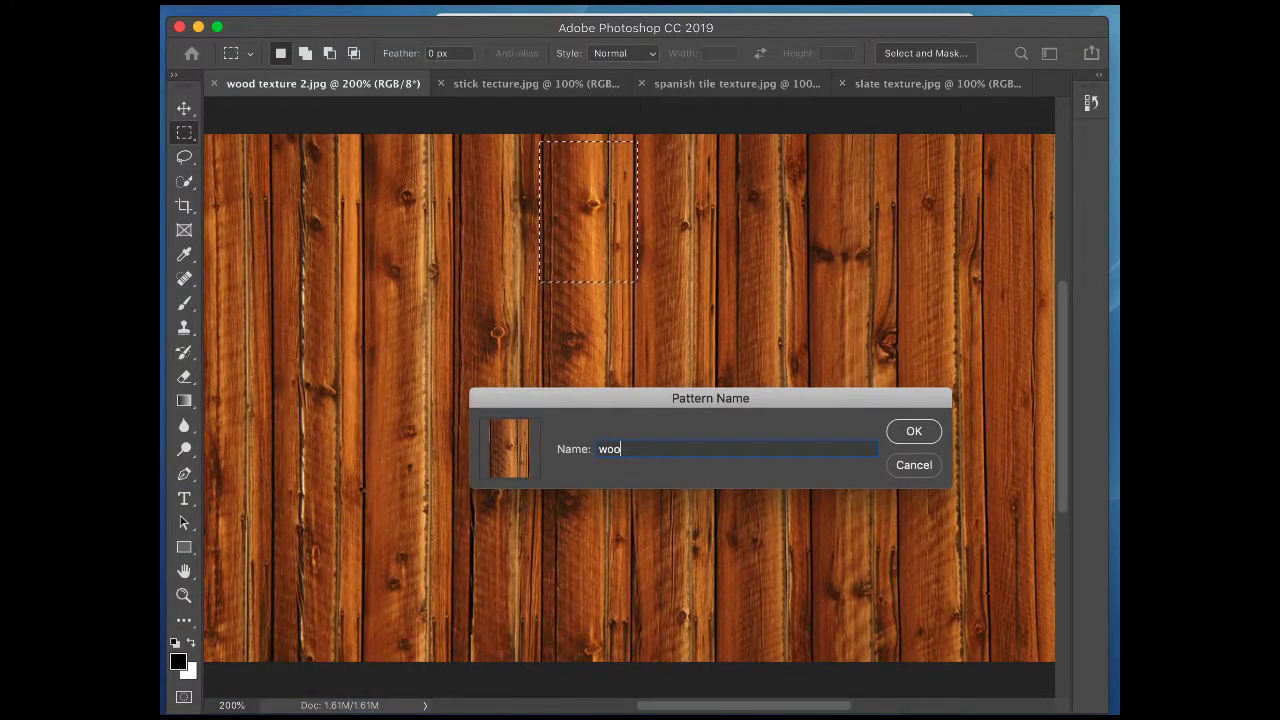
type("d larg")
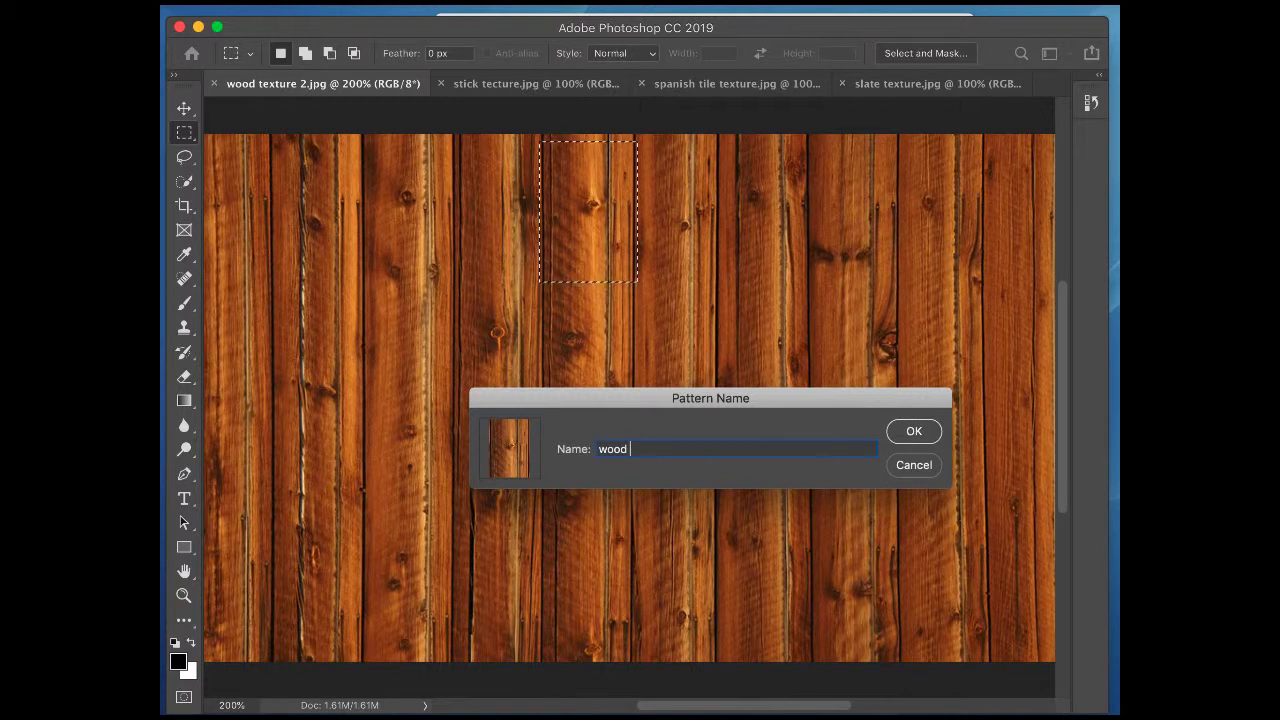
type("e")
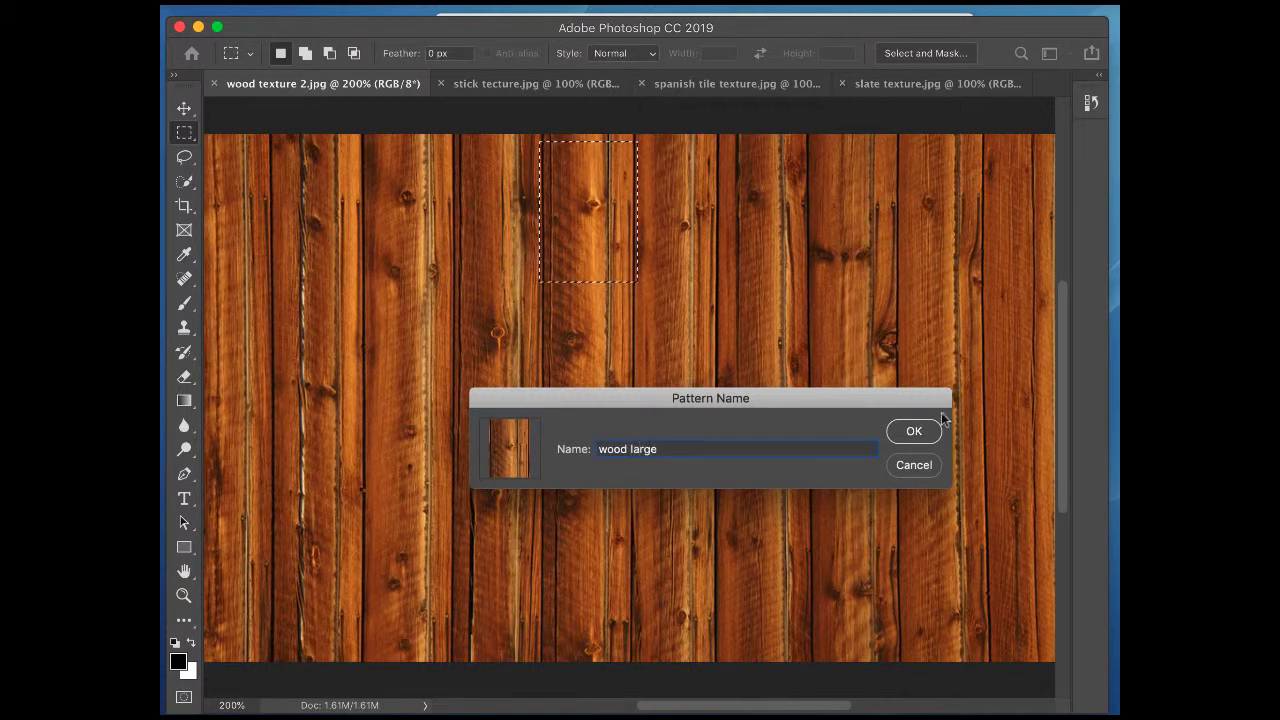
left_click(912, 431)
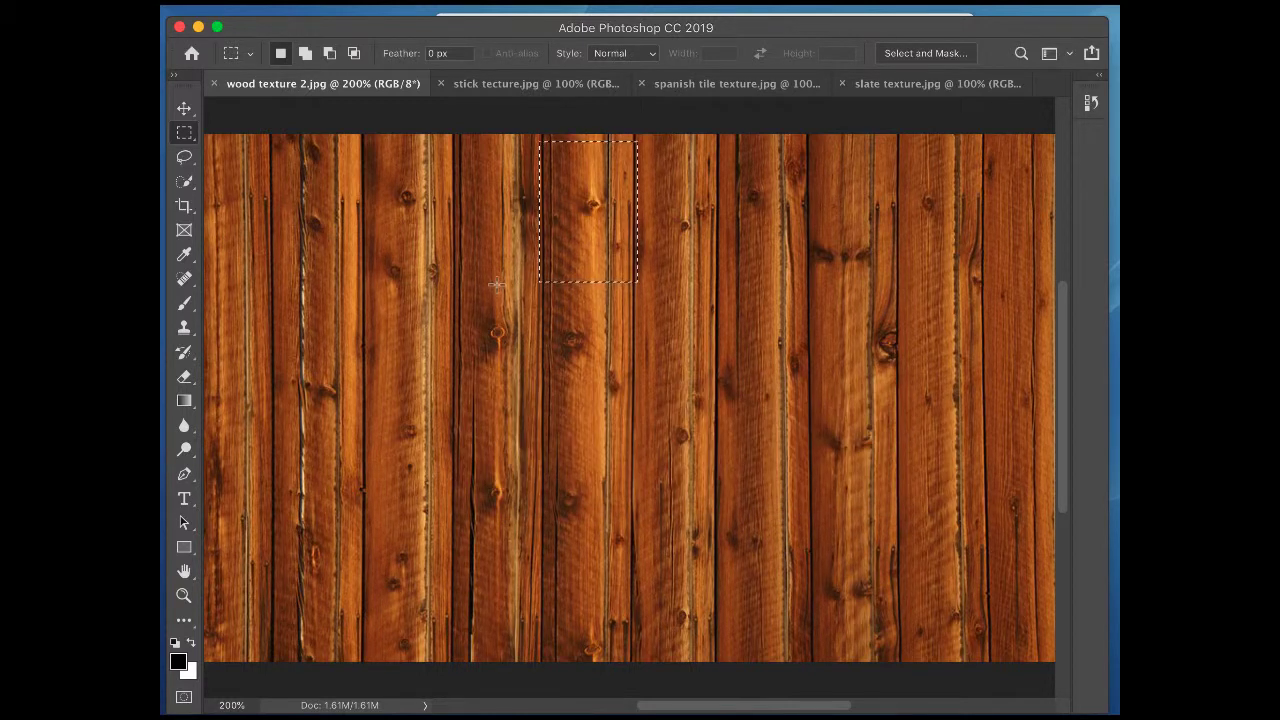
Step: Replace the selection with a larger rectangle four planks wide in the middle of the image, aligned to the gaps between planks
left_click(455, 203)
left_click_drag(447, 190, 720, 418)
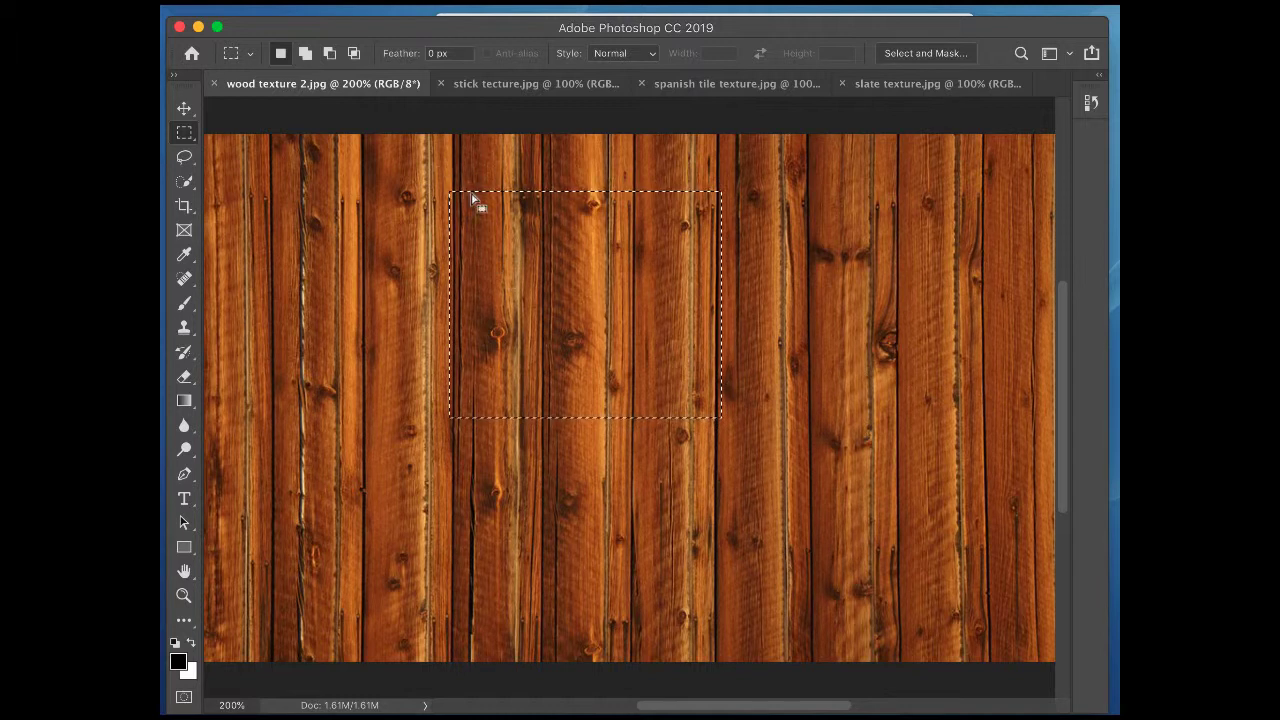
left_click(594, 171)
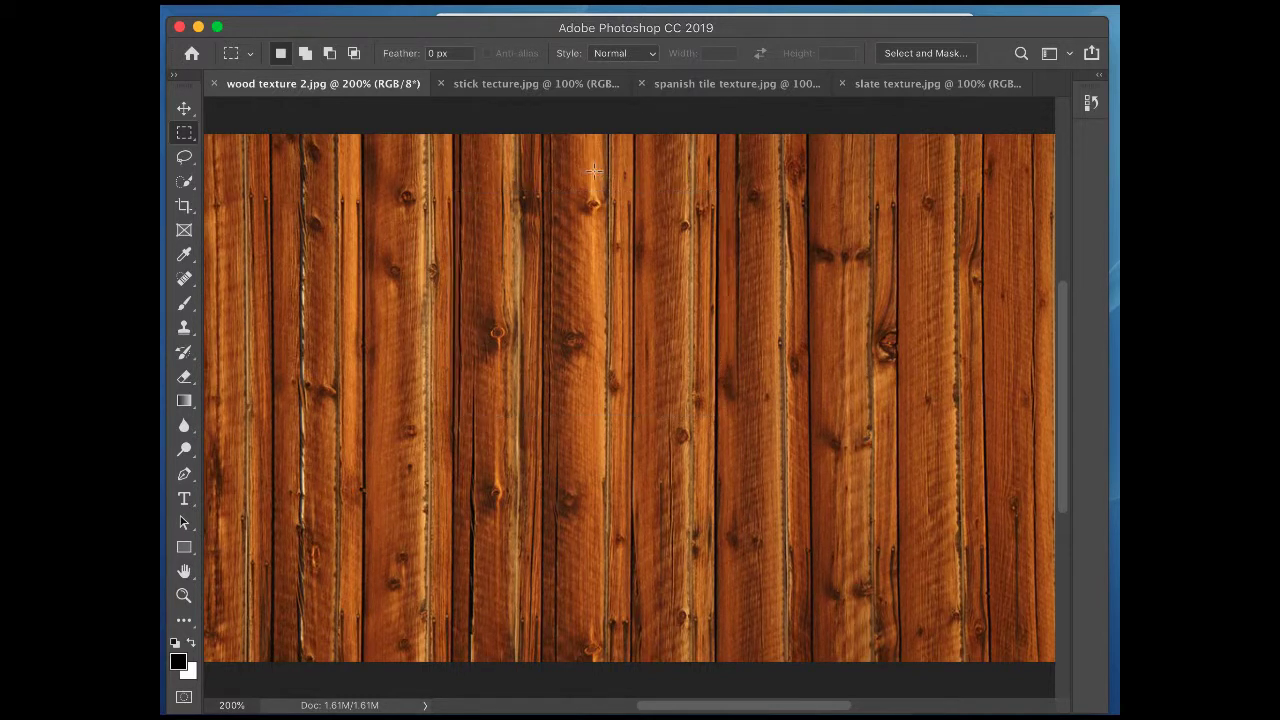
left_click_drag(449, 196, 811, 481)
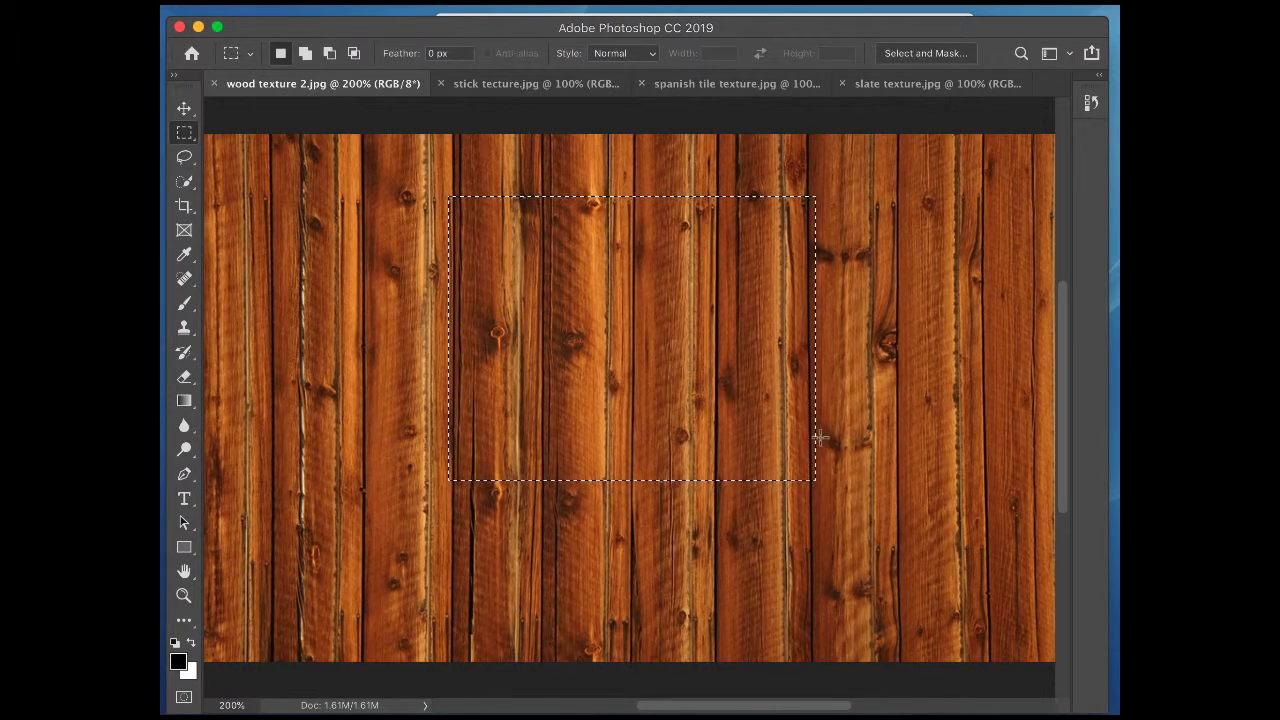
Step: Define the four-plank selection as a pattern named wood small, and deselect the area
left_click(221, 7)
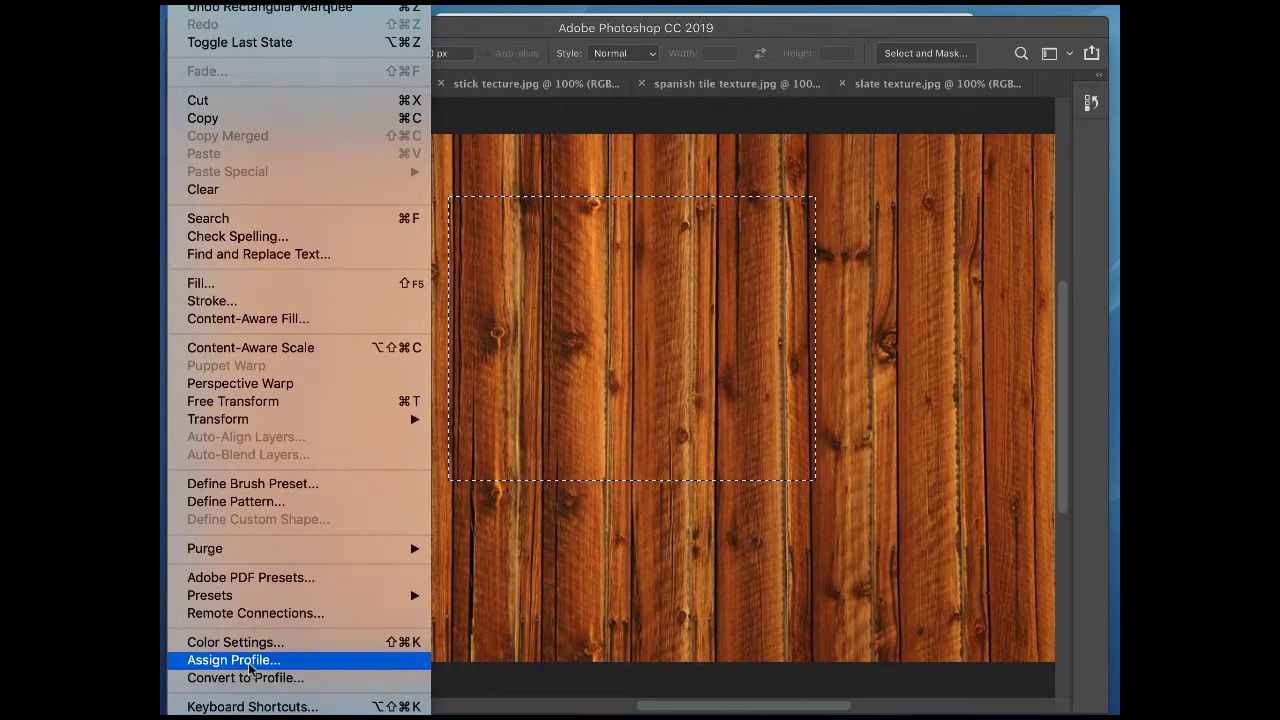
left_click(222, 502)
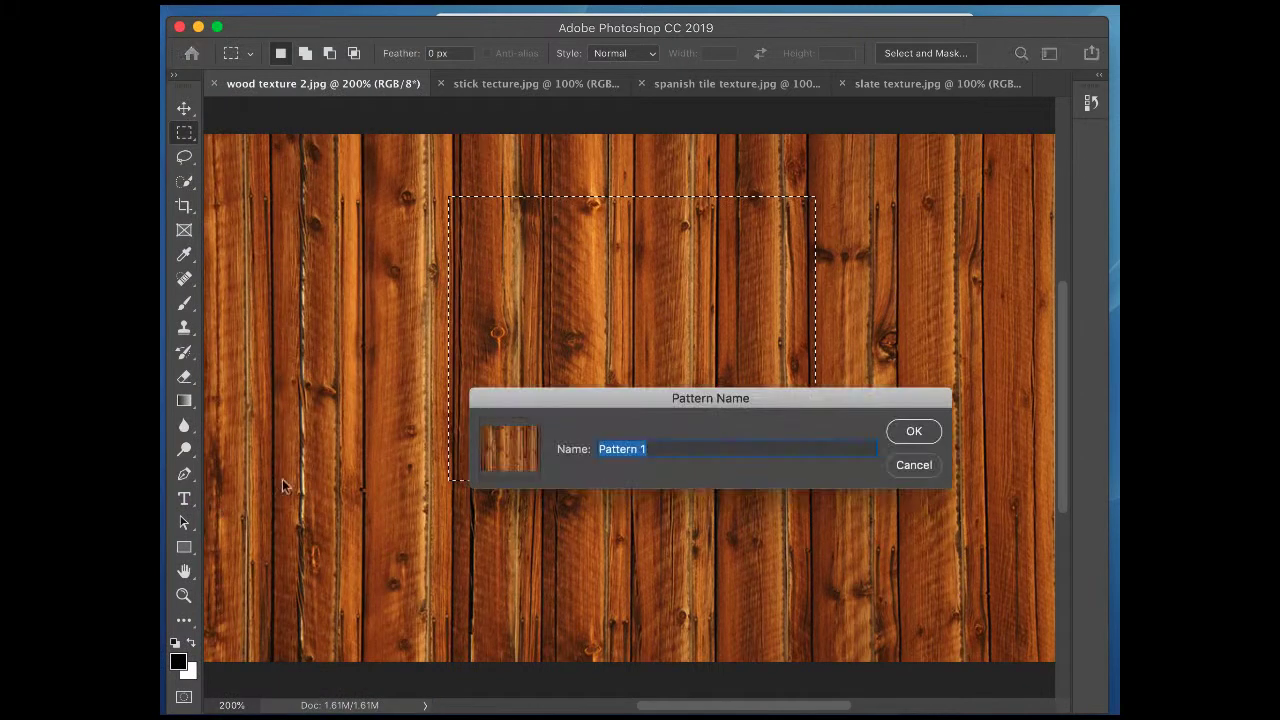
type("wood small")
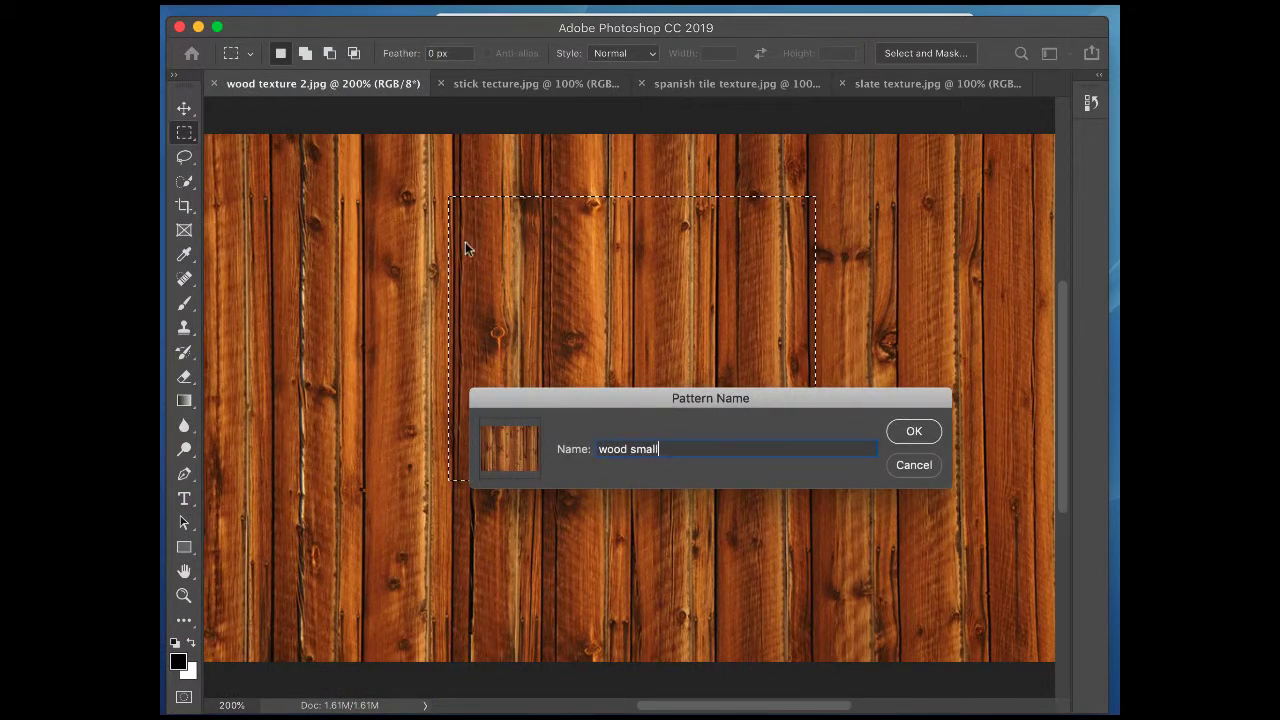
left_click(914, 431)
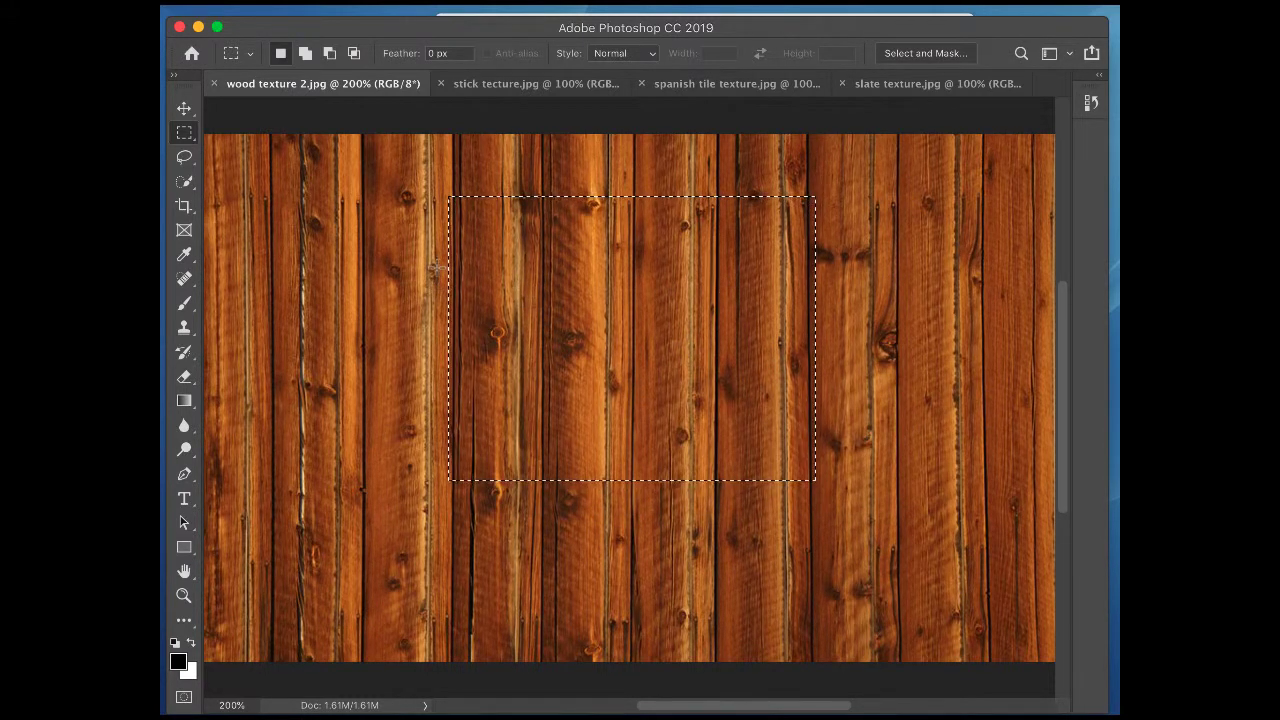
key("super+d")
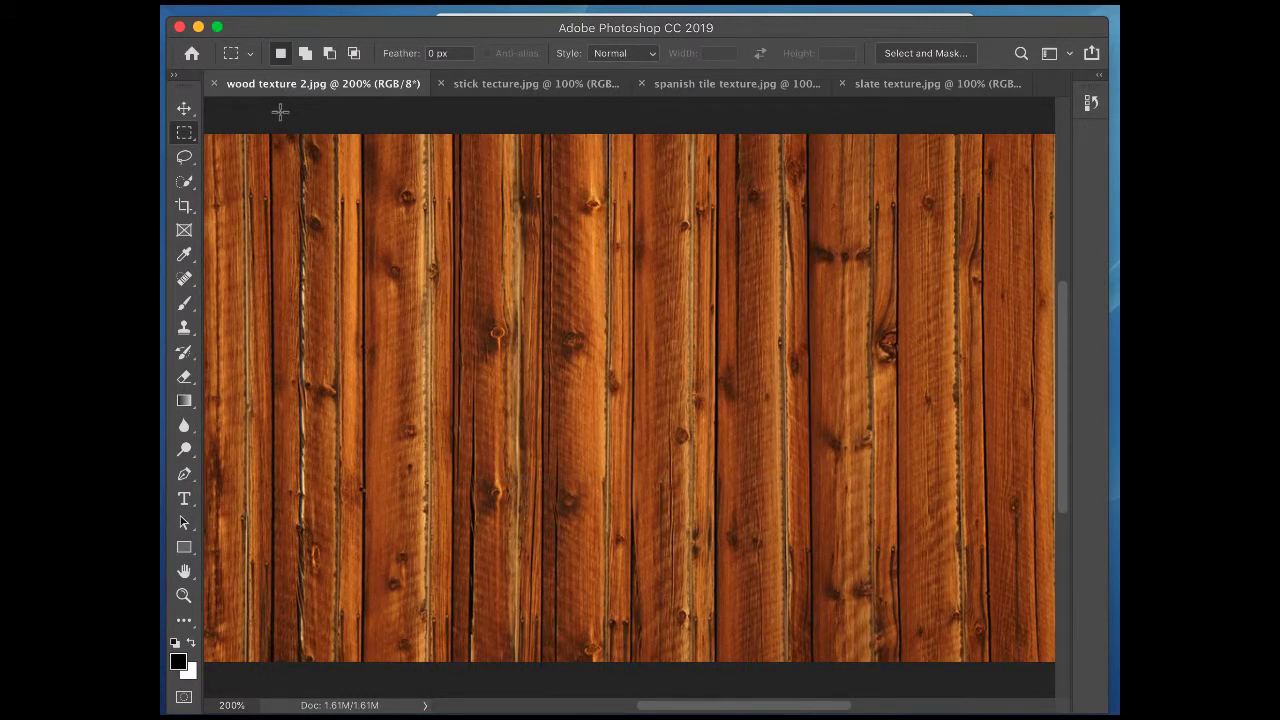
Step: Rotate the whole wood image 90° clockwise so the planks run horizontally
key("super+minus")
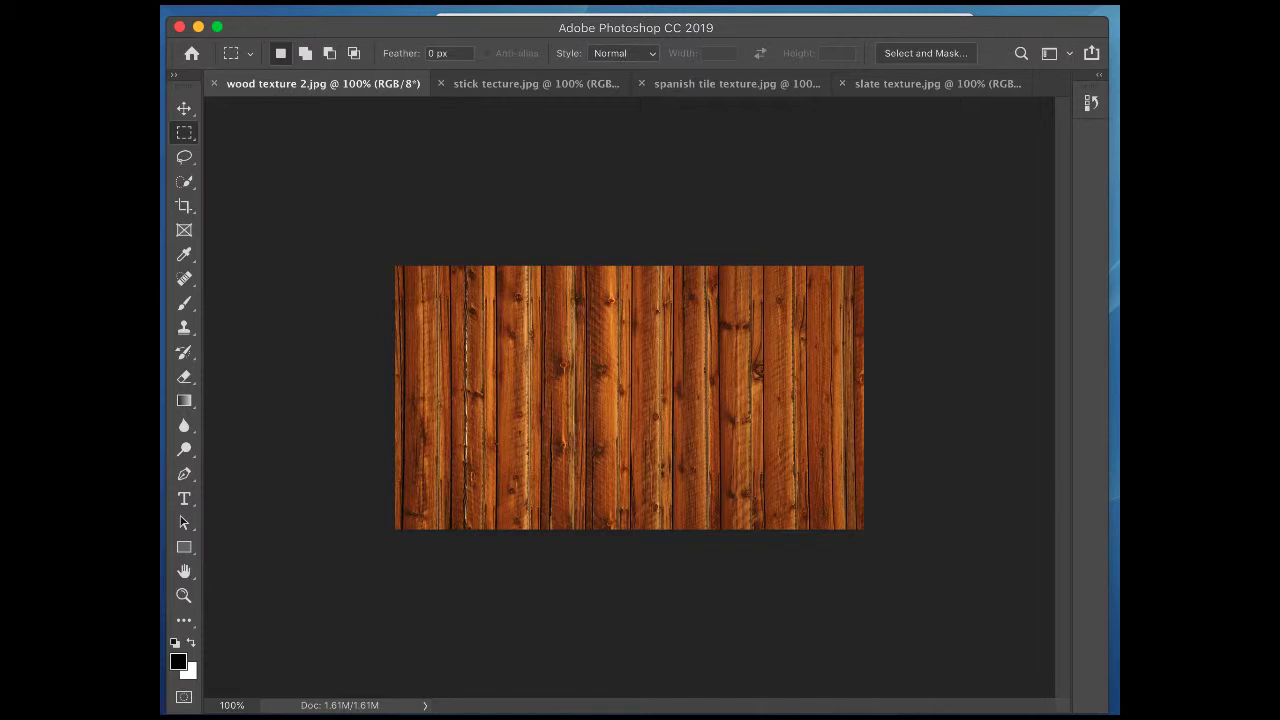
left_click(229, 2)
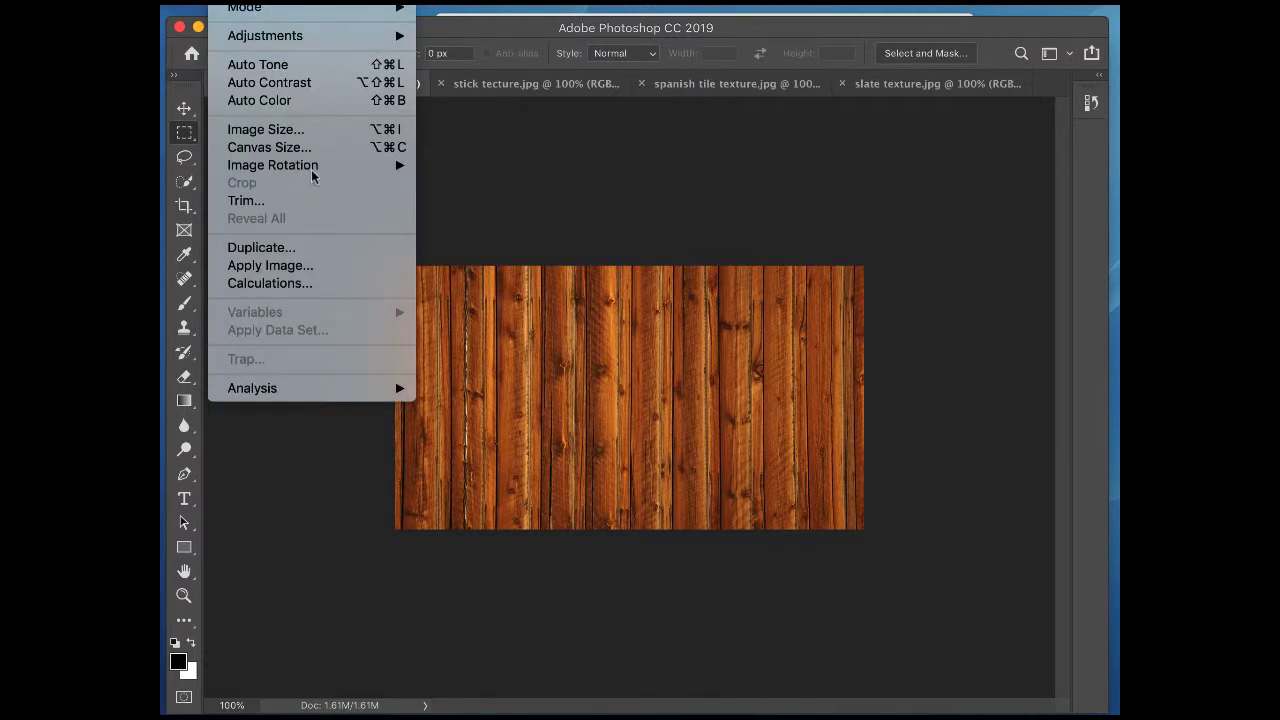
mouse_move(313, 170)
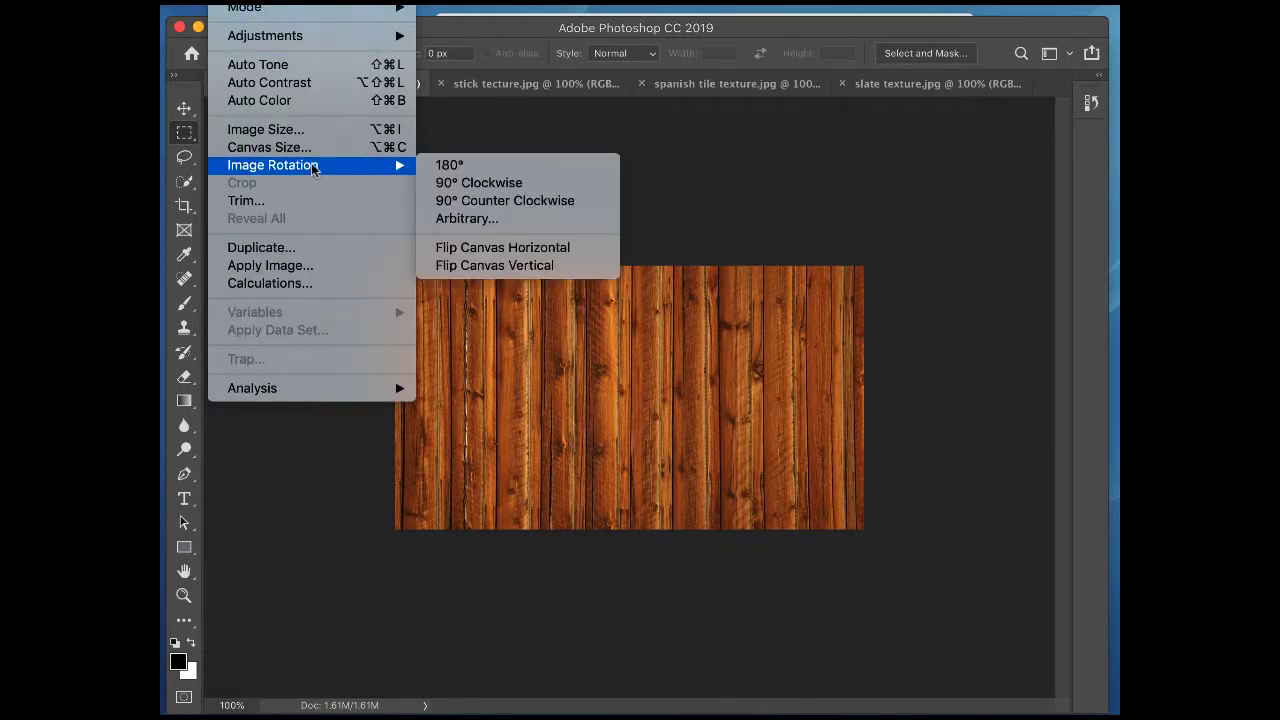
left_click(491, 185)
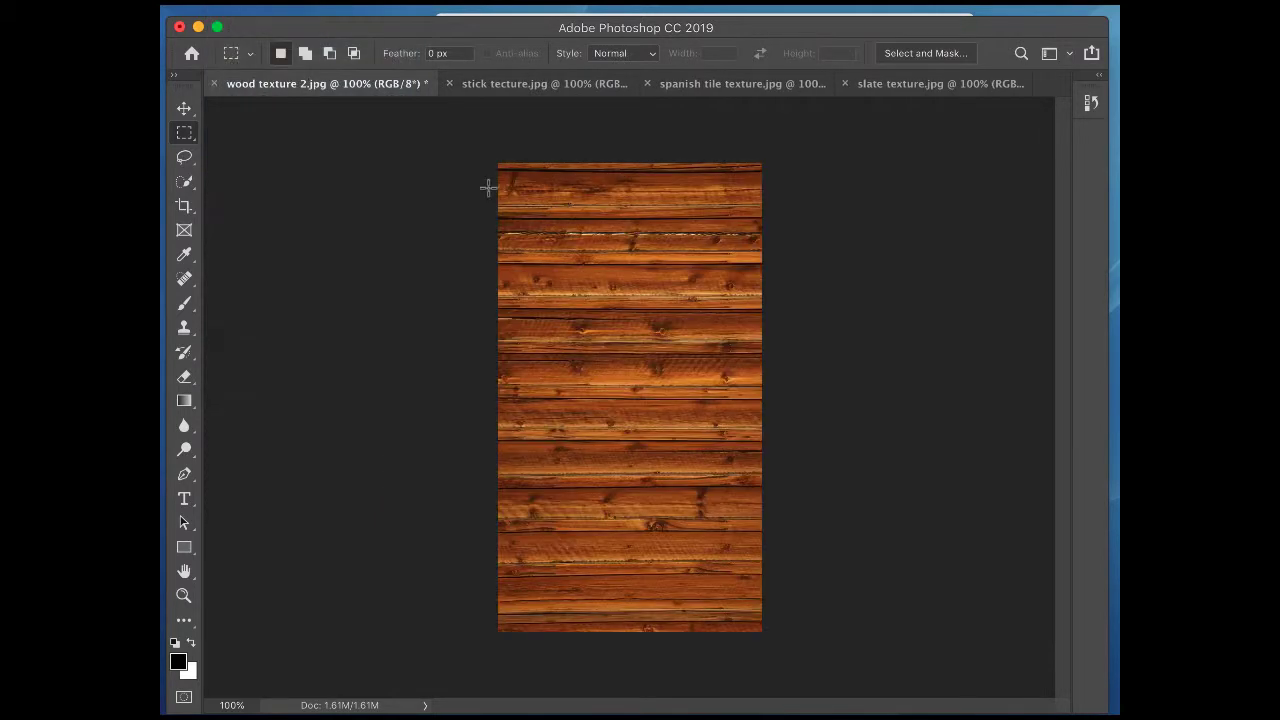
Step: Select a roughly square area one horizontal plank high, and define it as a pattern named wood horizontal large
key("super+plus")
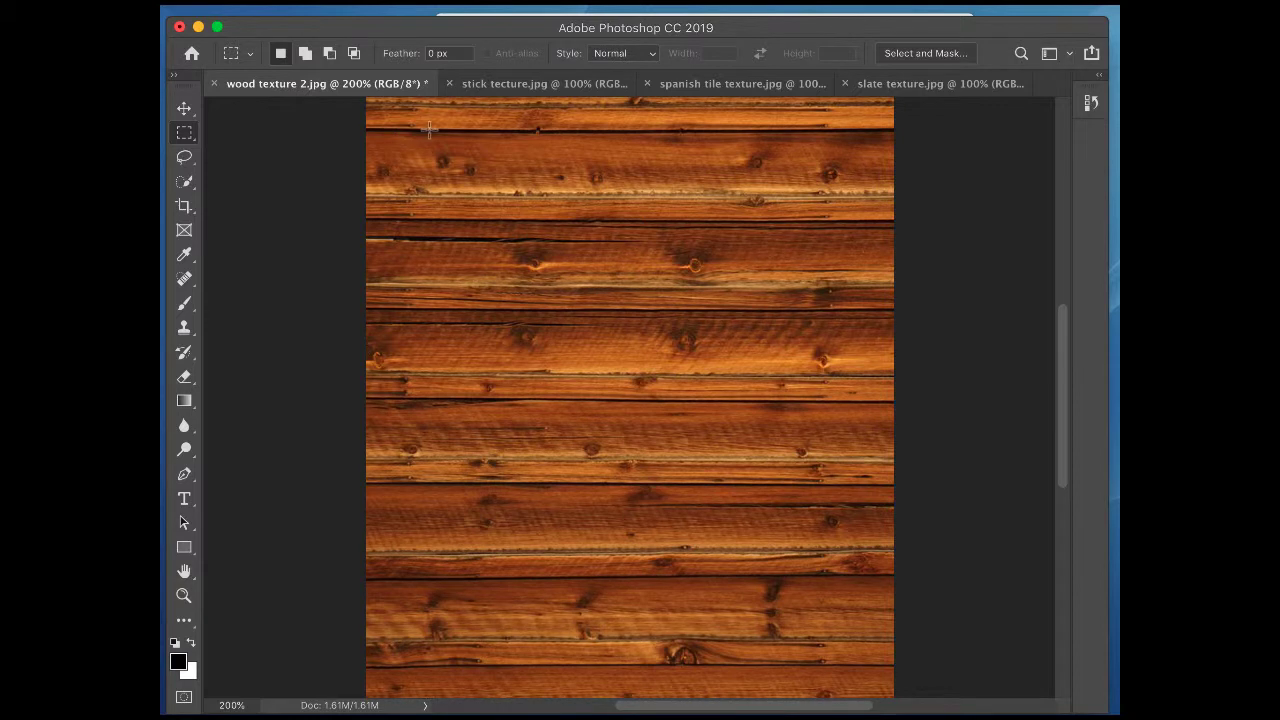
left_click_drag(429, 129, 518, 221)
left_click(182, 3)
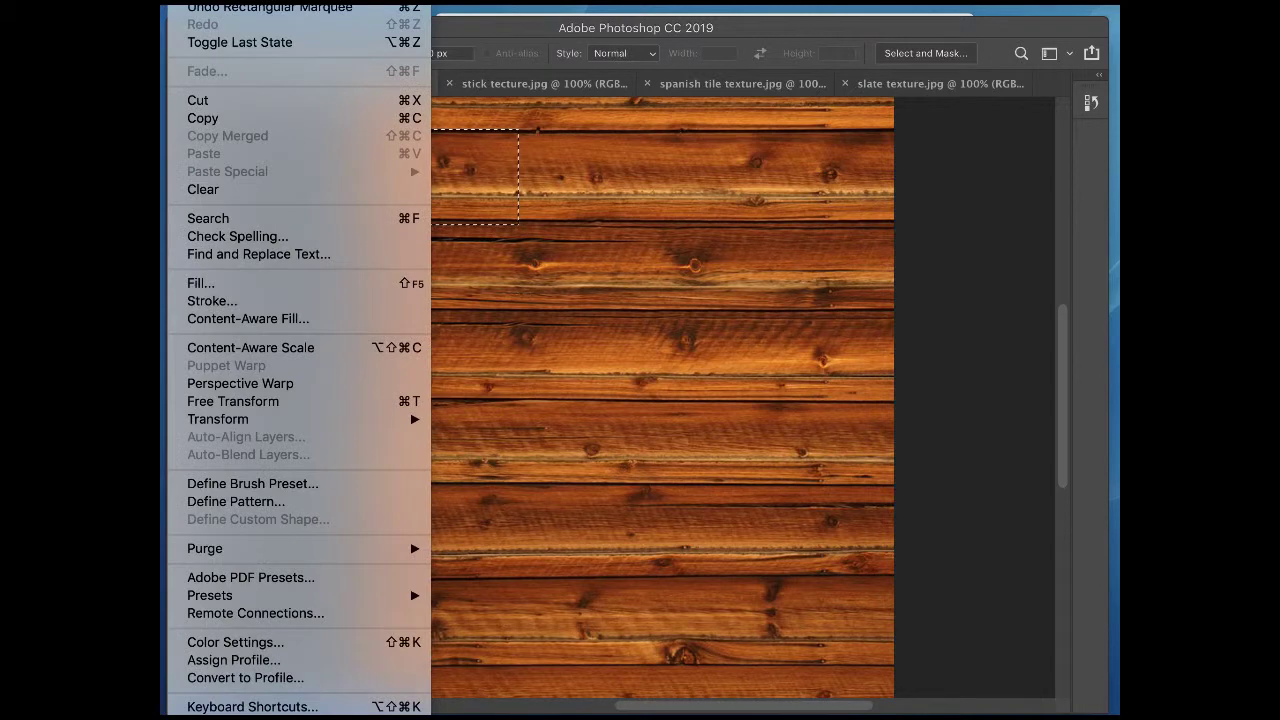
left_click(251, 502)
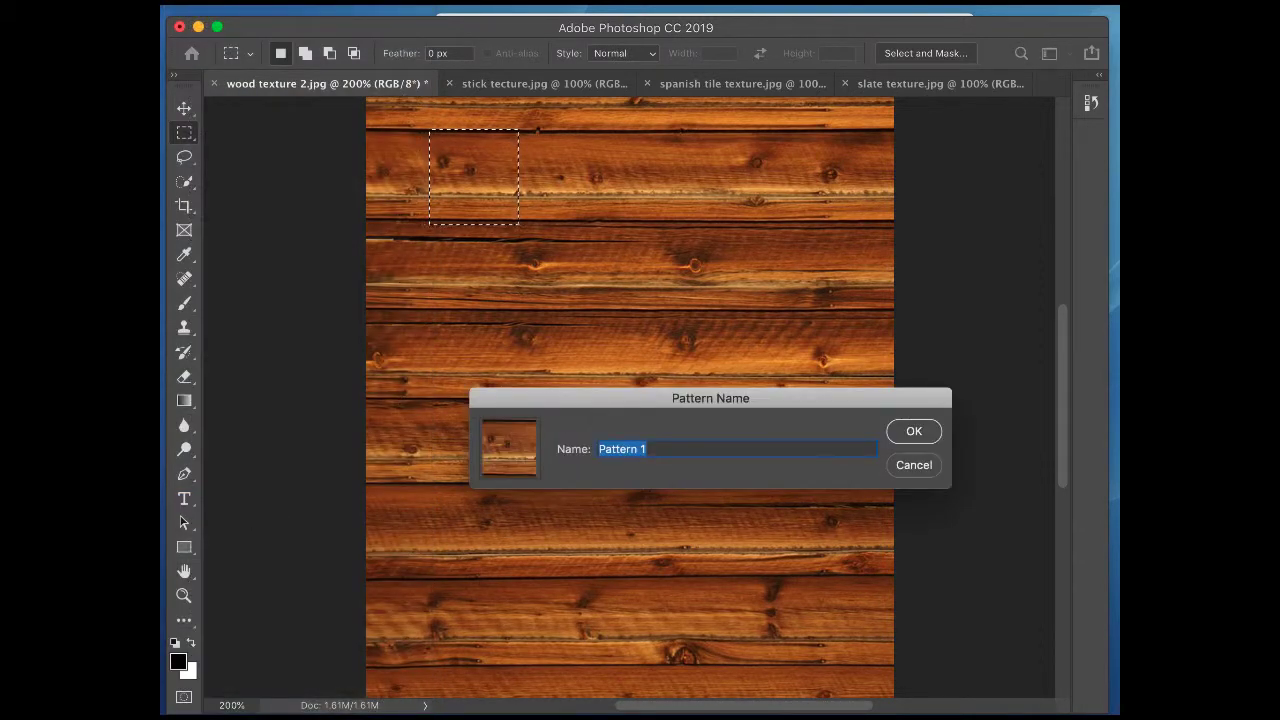
type("wood ho")
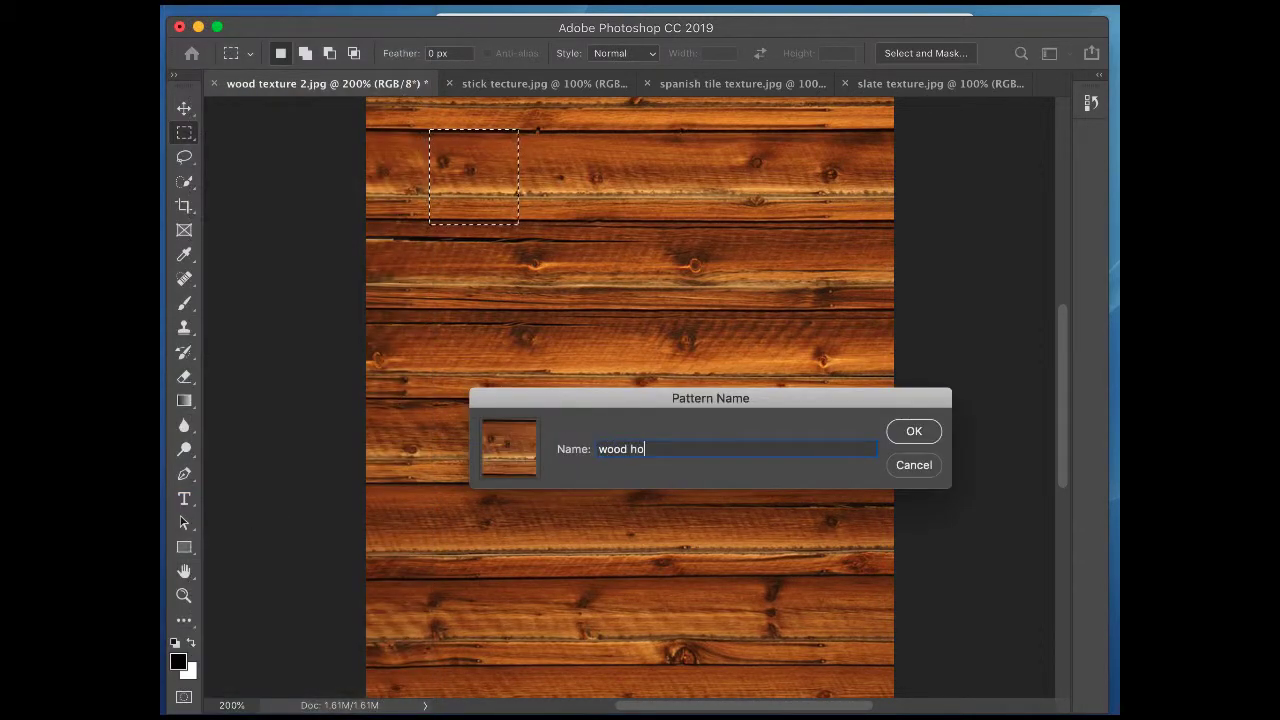
type("rizontal larg")
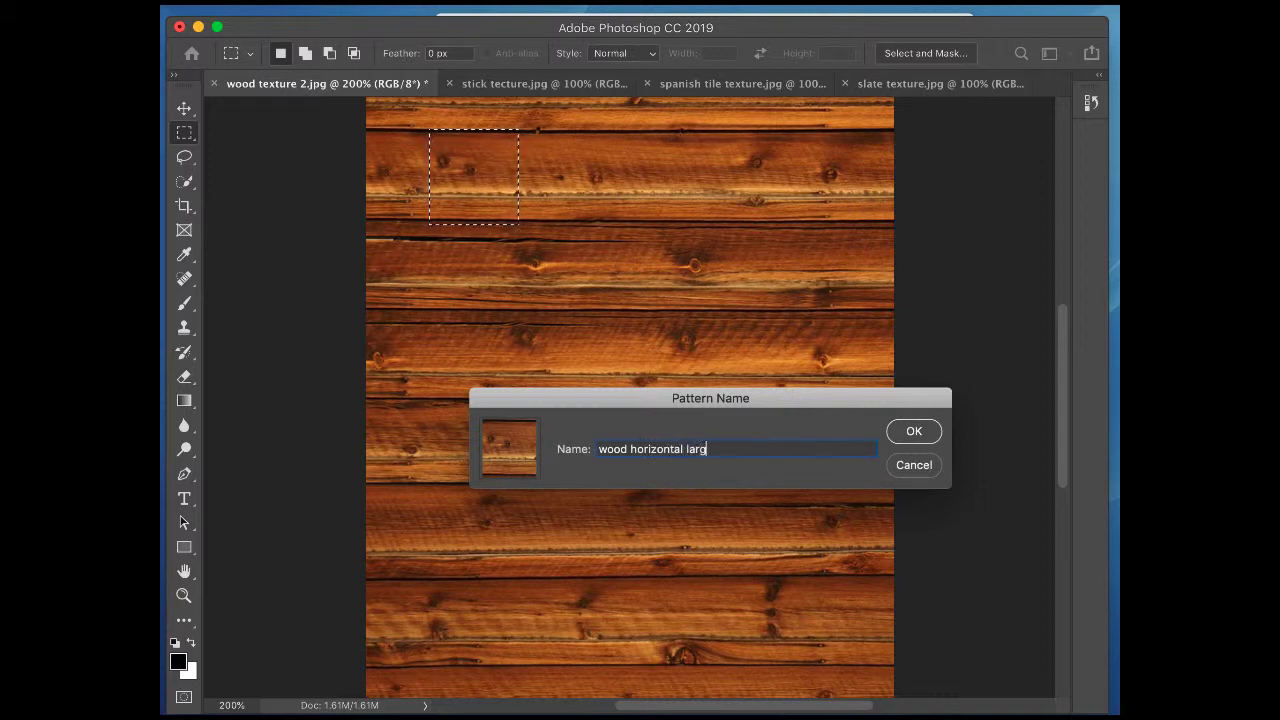
type("e")
left_click(914, 433)
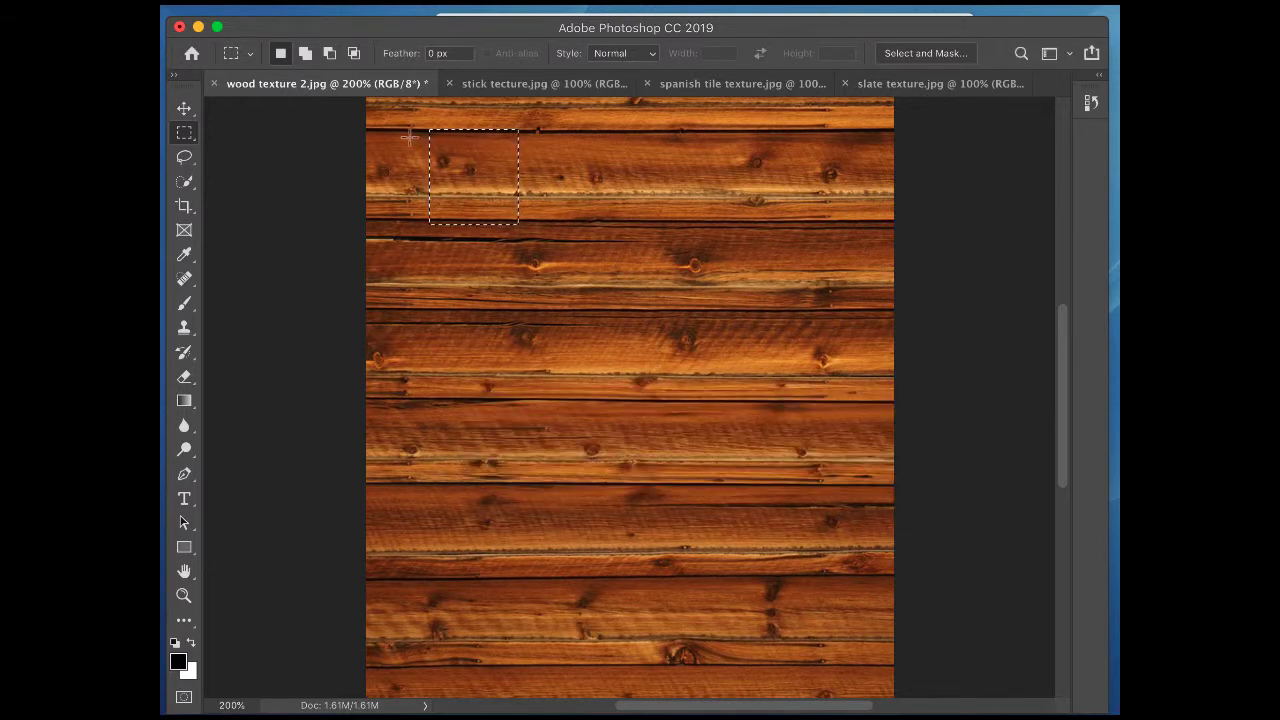
Step: Select a roughly square area four horizontal planks high, and define it as a pattern named wood horizonatal small
key("ctrl+d")
left_click_drag(439, 130, 805, 483)
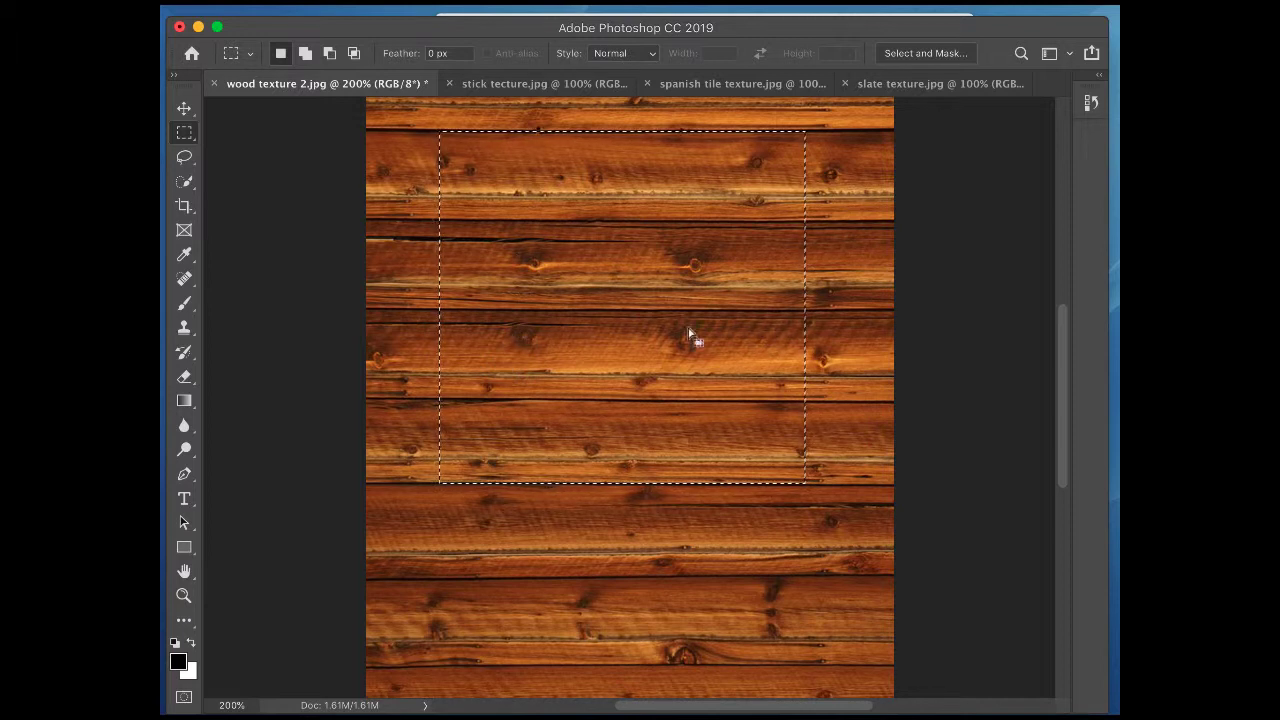
left_click(190, 2)
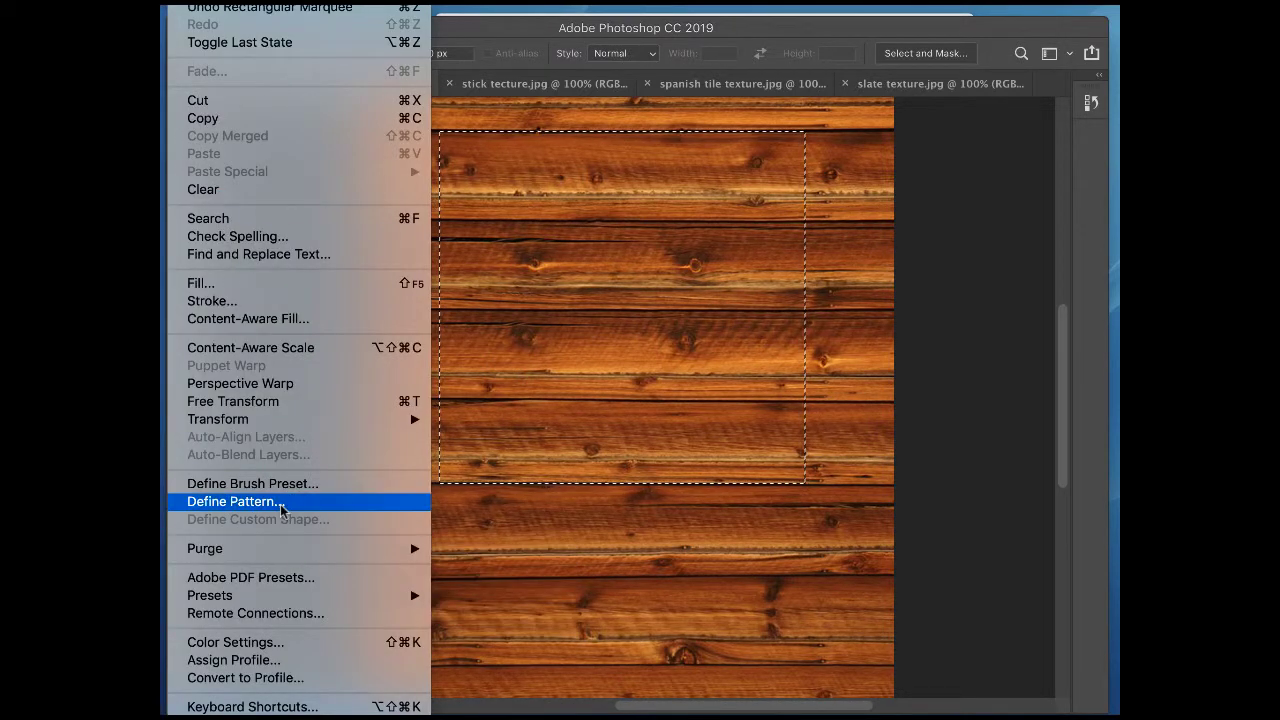
left_click(232, 501)
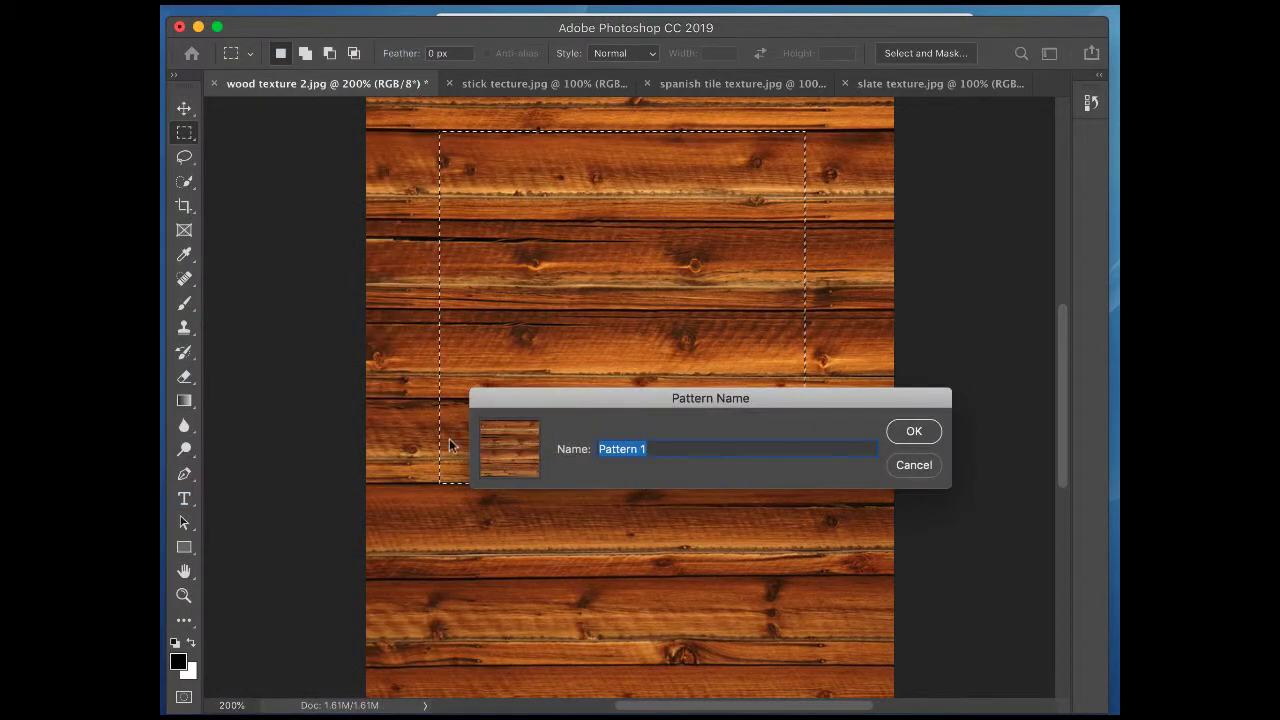
type("wood hor")
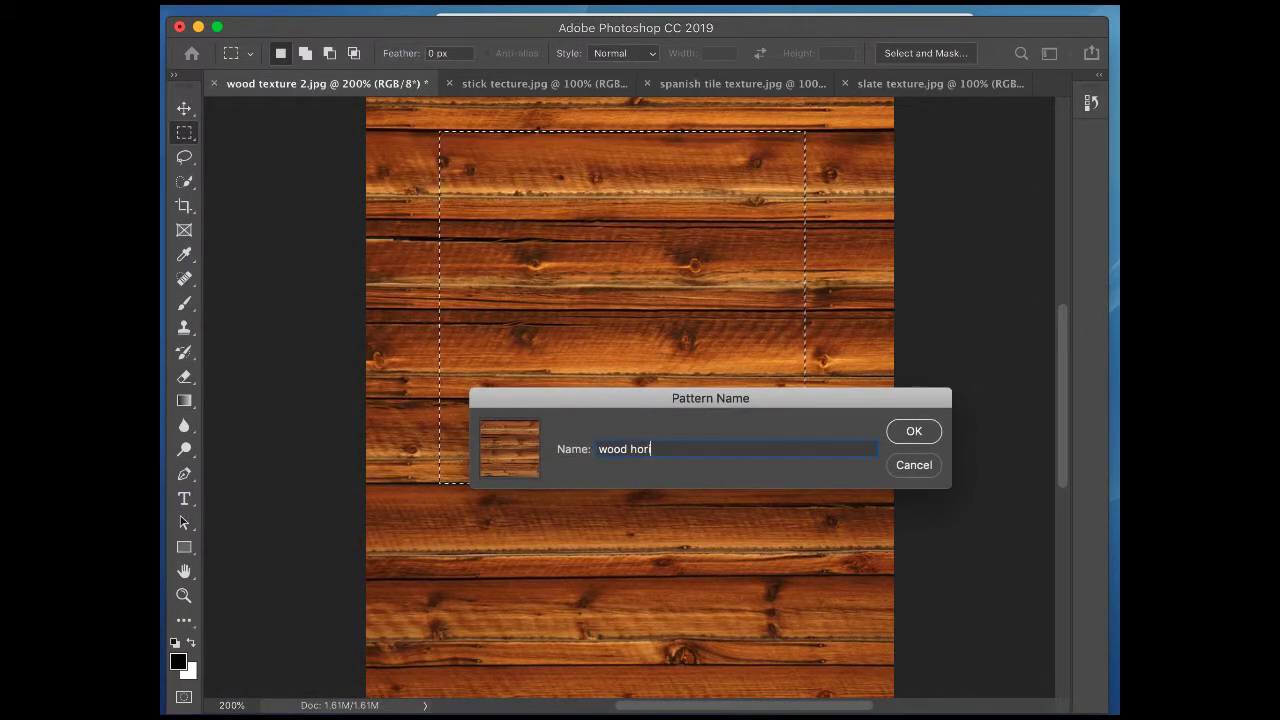
key("BackSpace")
key("BackSpace")
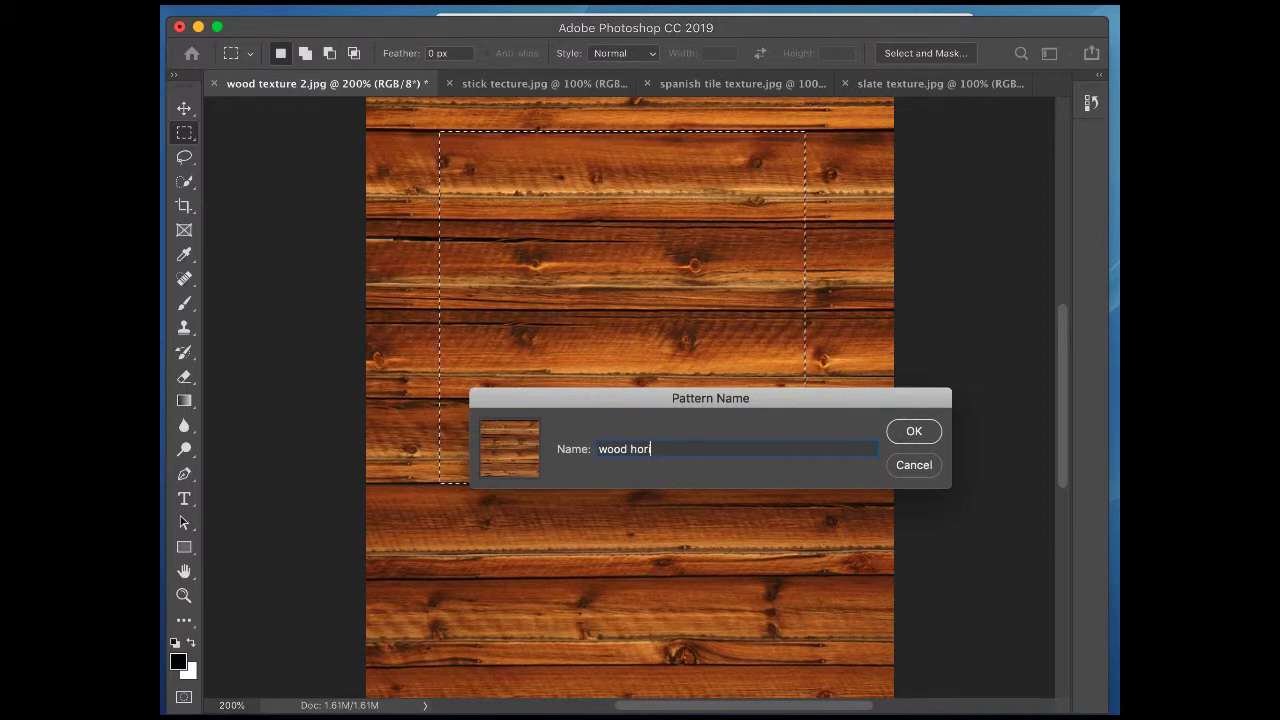
type("izona")
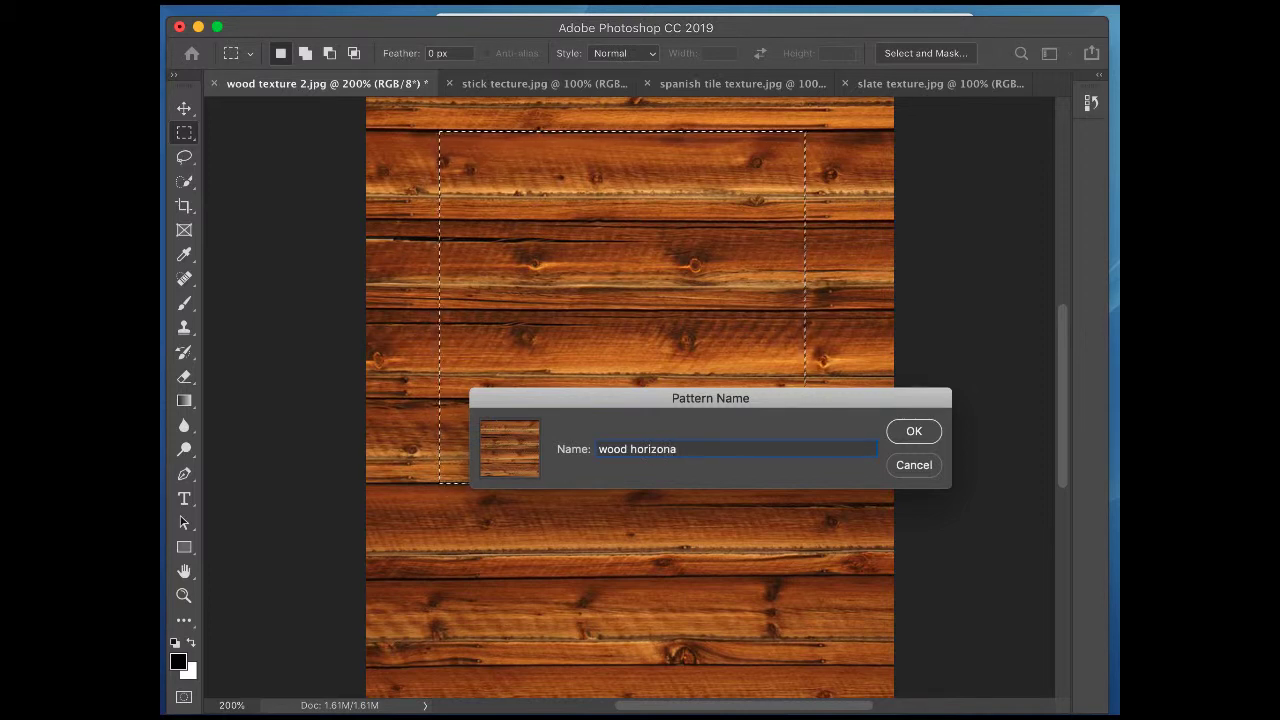
type("tal")
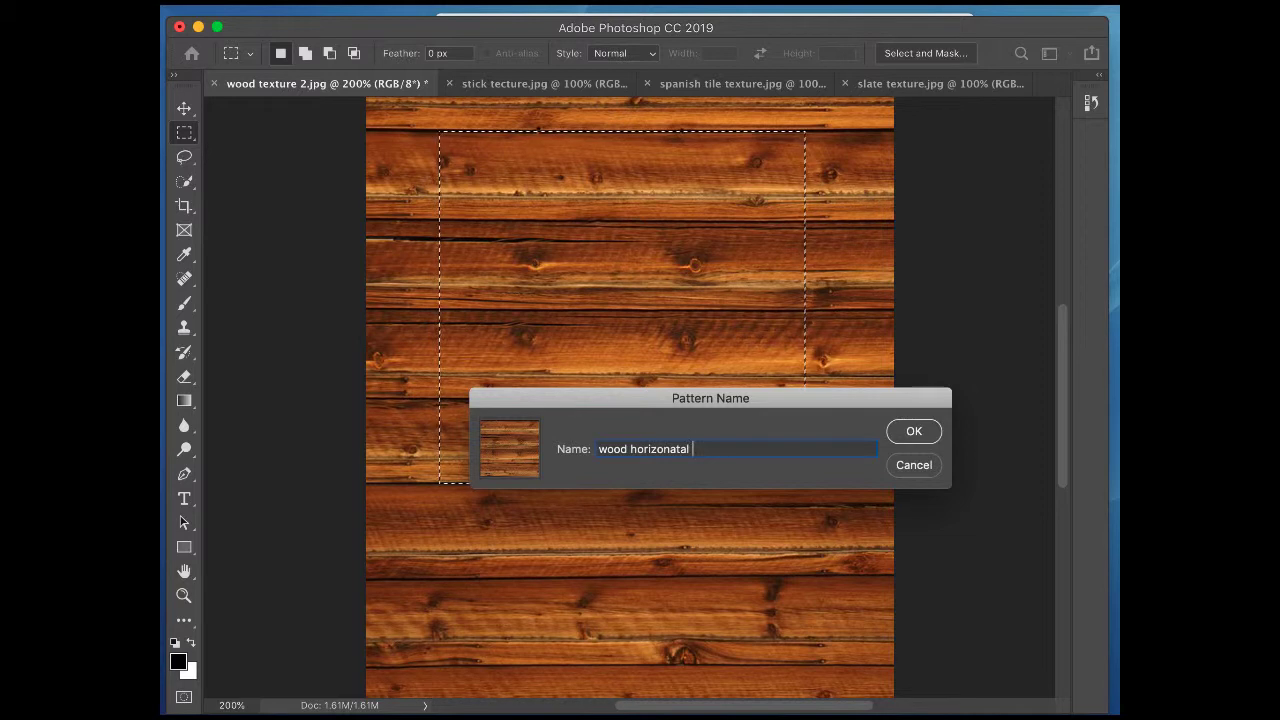
type(" small")
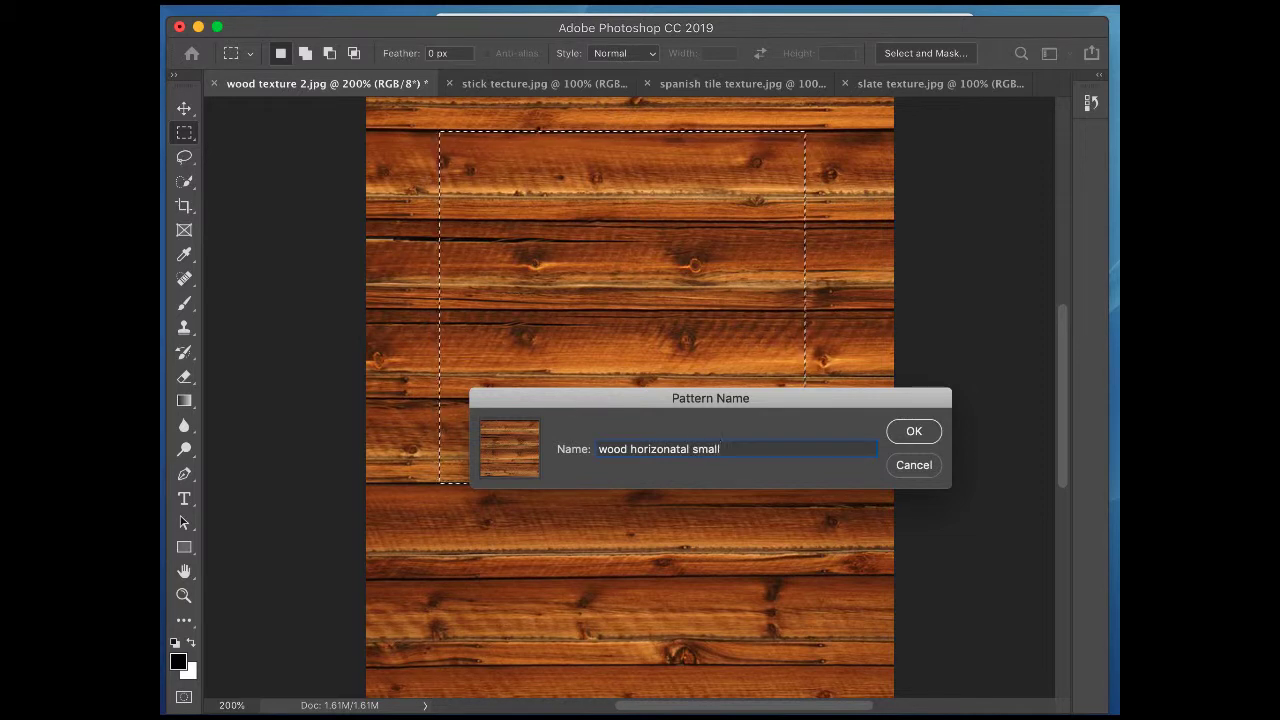
left_click(914, 432)
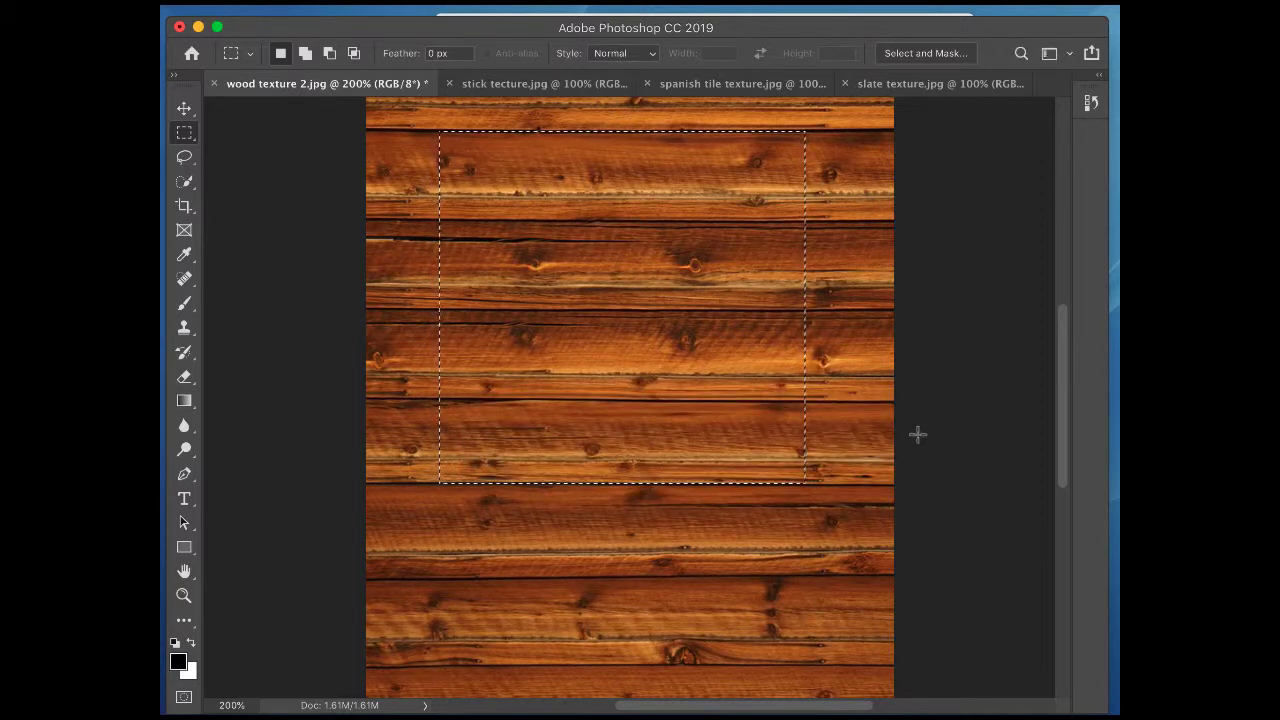
Step: Close wood texture 2.jpg without saving its changes, and bring up spanish tile texture.jpg
left_click(213, 85)
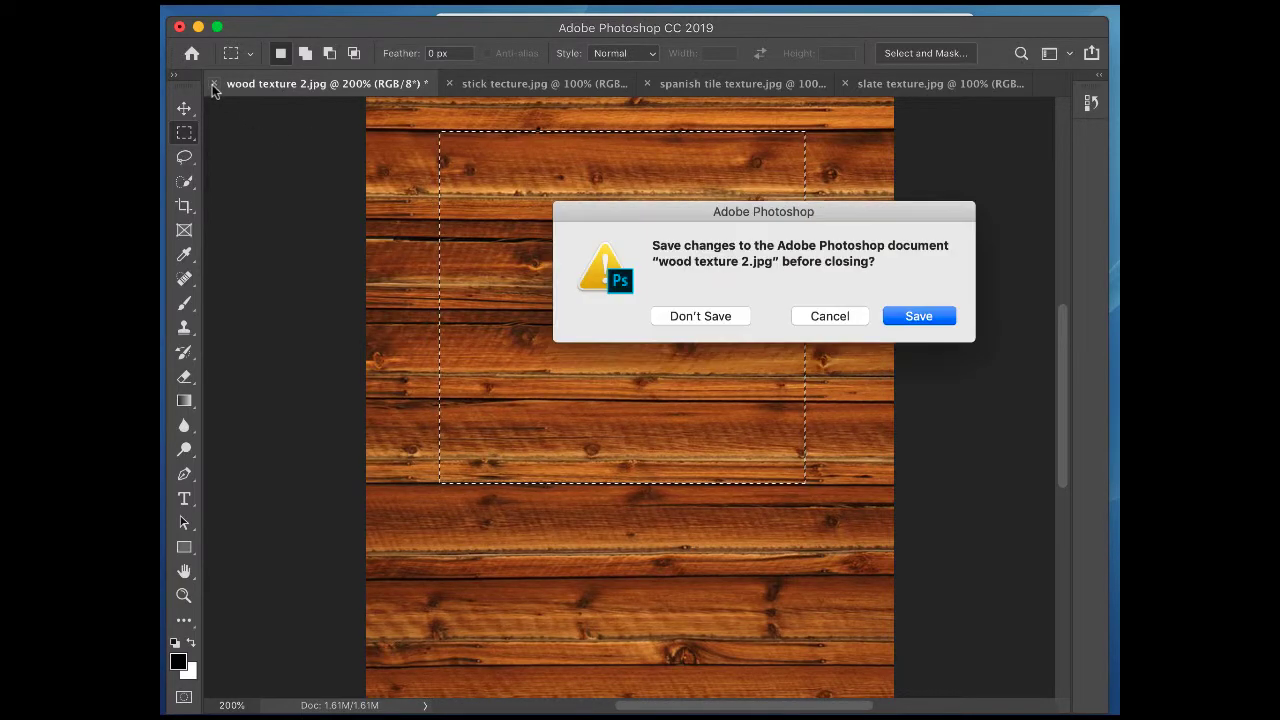
left_click(708, 318)
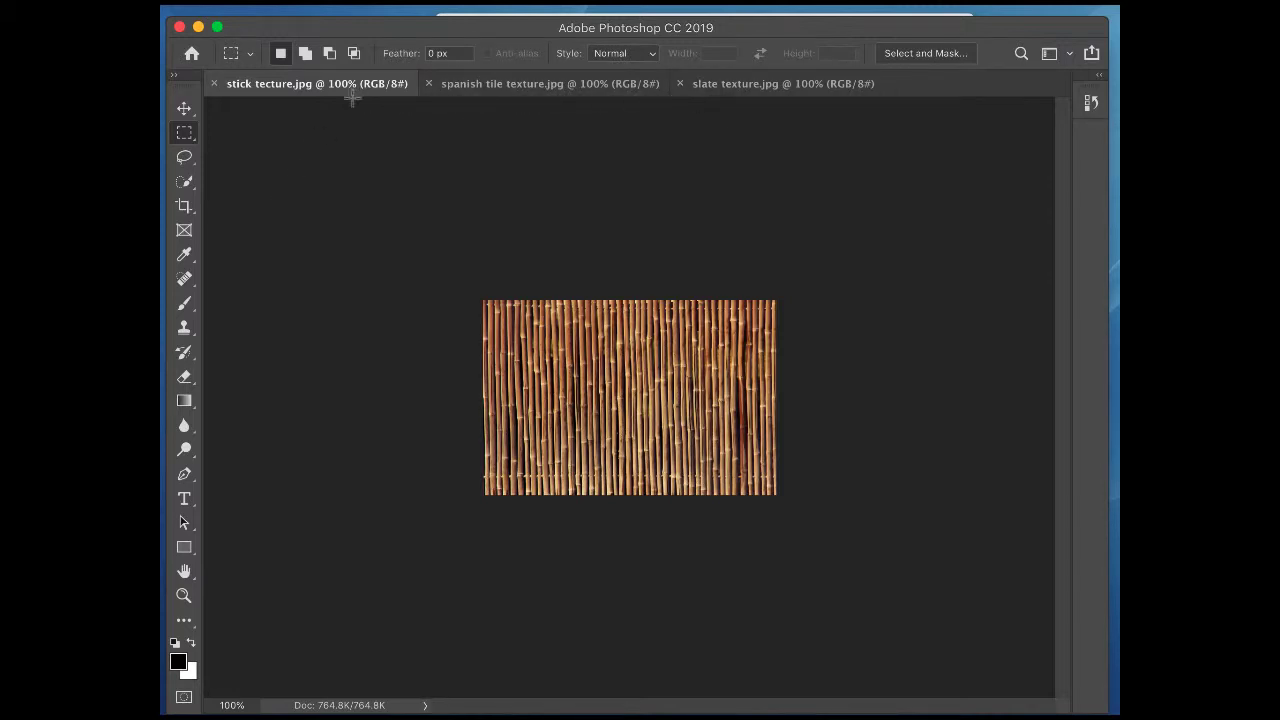
left_click(492, 88)
left_click(775, 85)
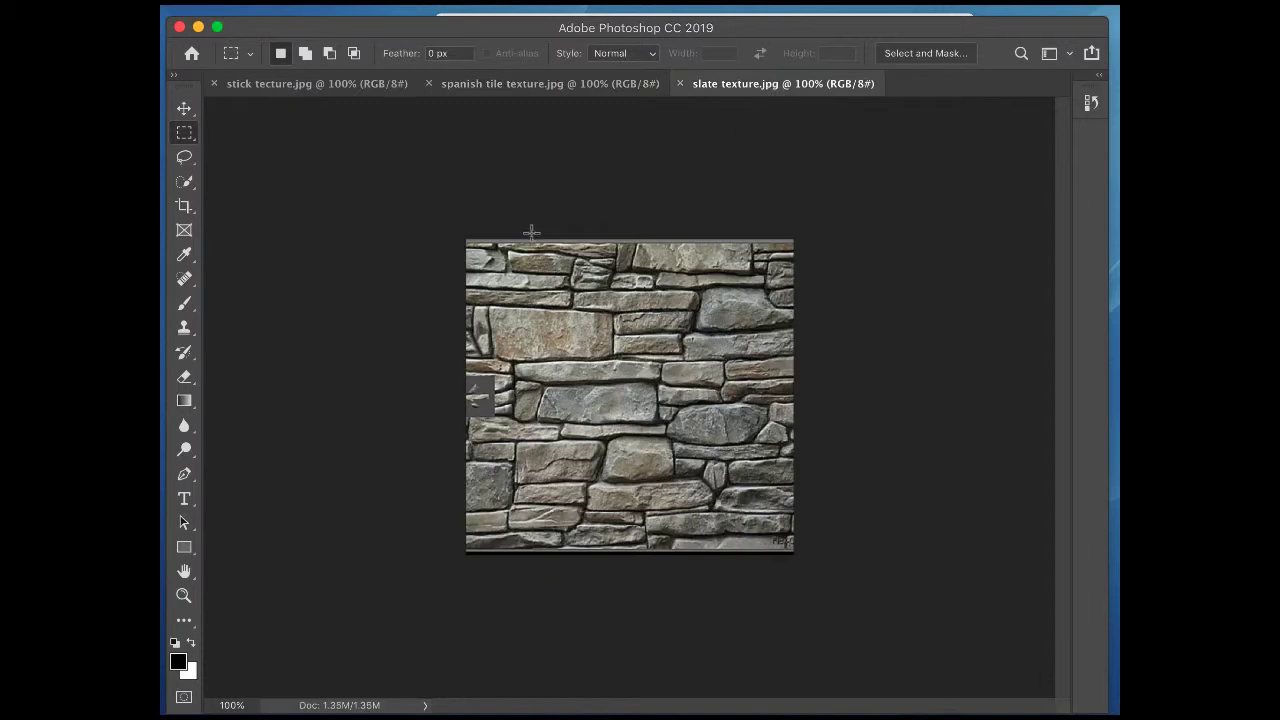
left_click(519, 88)
Step: Select a single roof tile in the middle of the image, and define it as a pattern named tile large
key("super+equal")
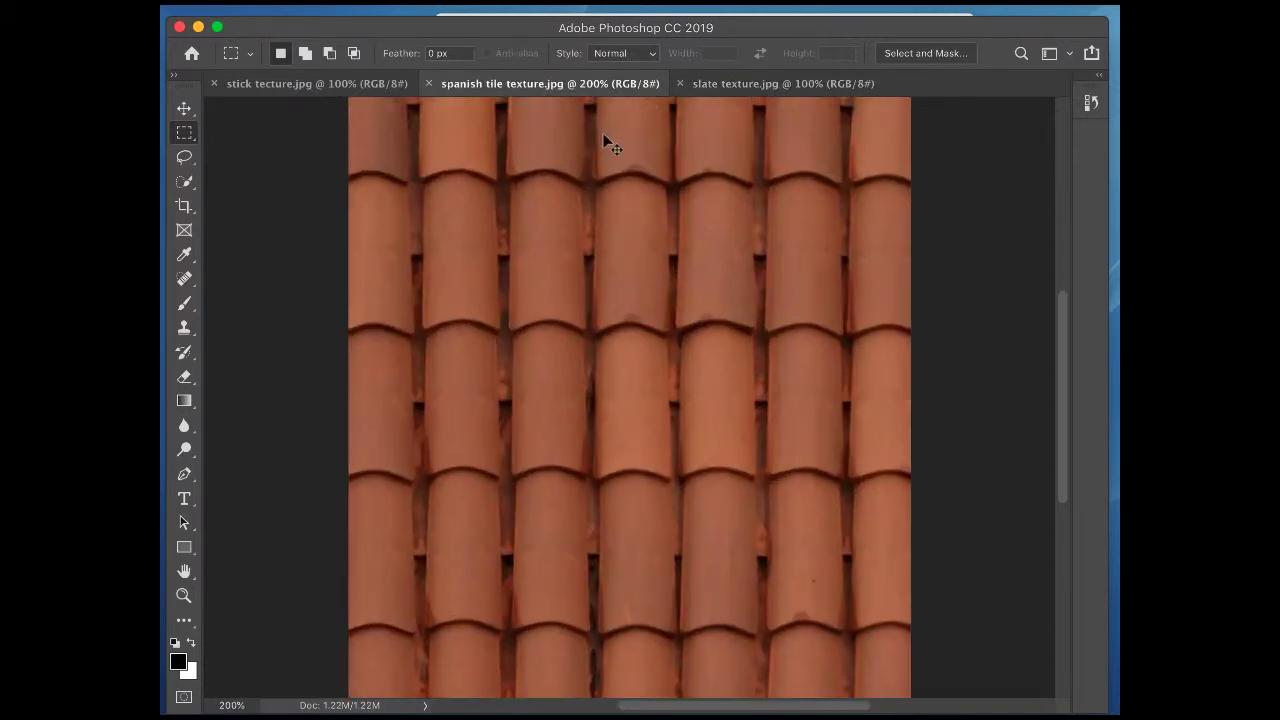
key("super+equal")
key("super+equal")
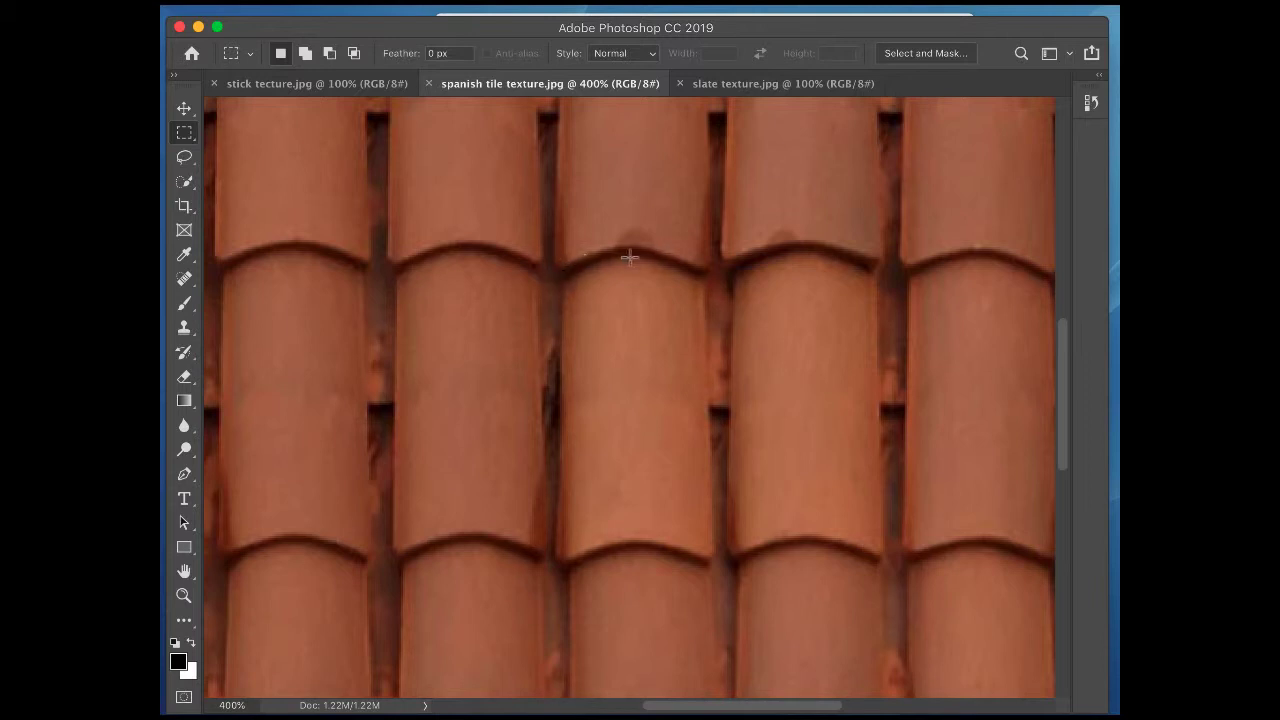
left_click_drag(552, 284, 720, 573)
left_click(187, 2)
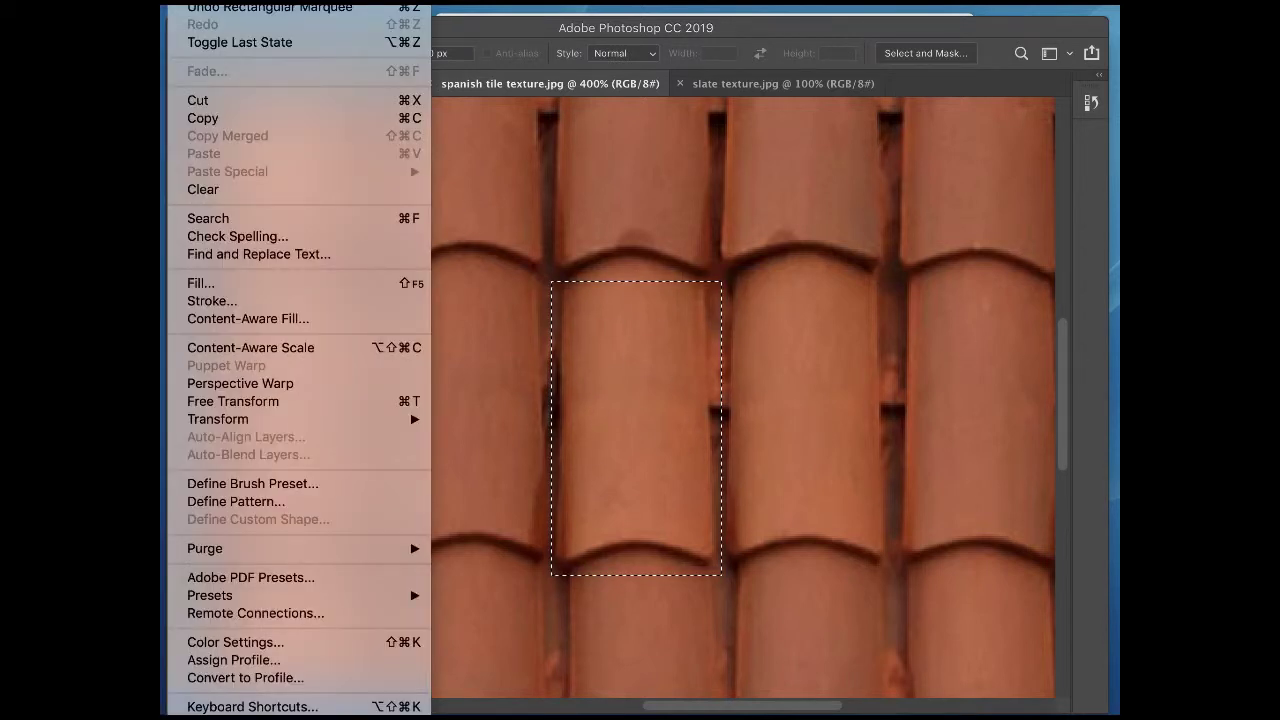
left_click(236, 501)
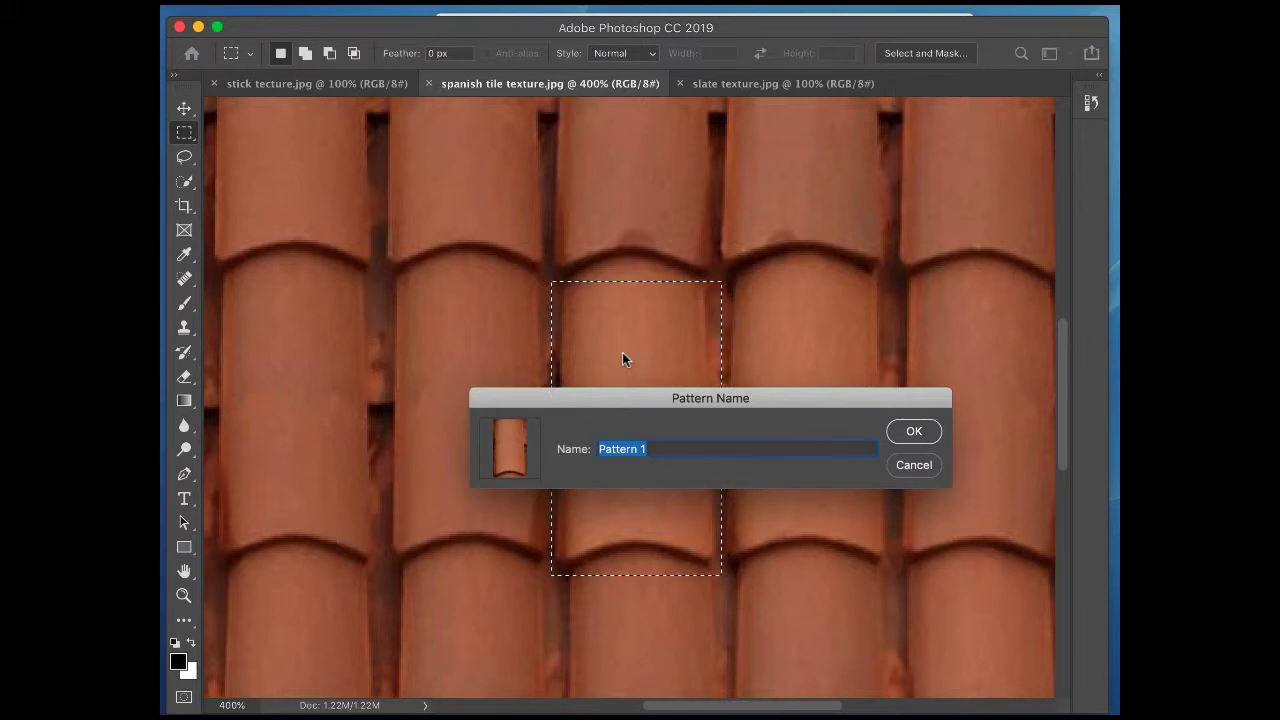
type("tile")
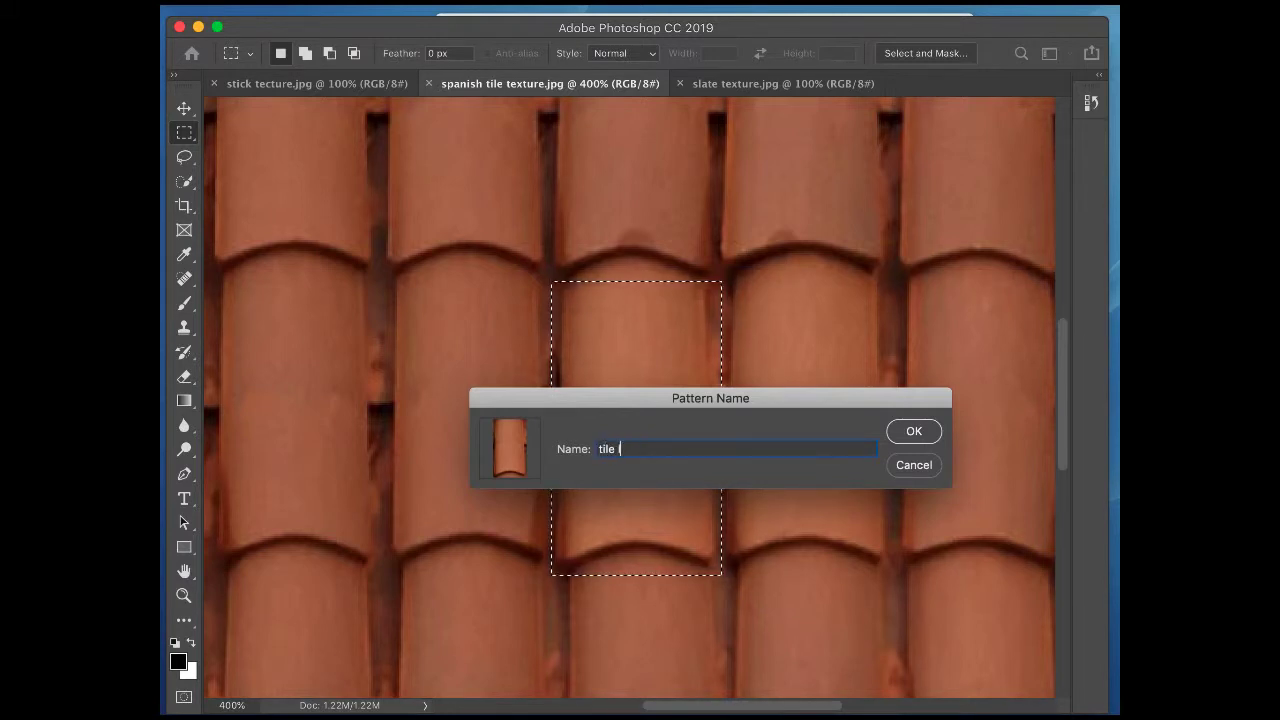
type(" large")
left_click(914, 431)
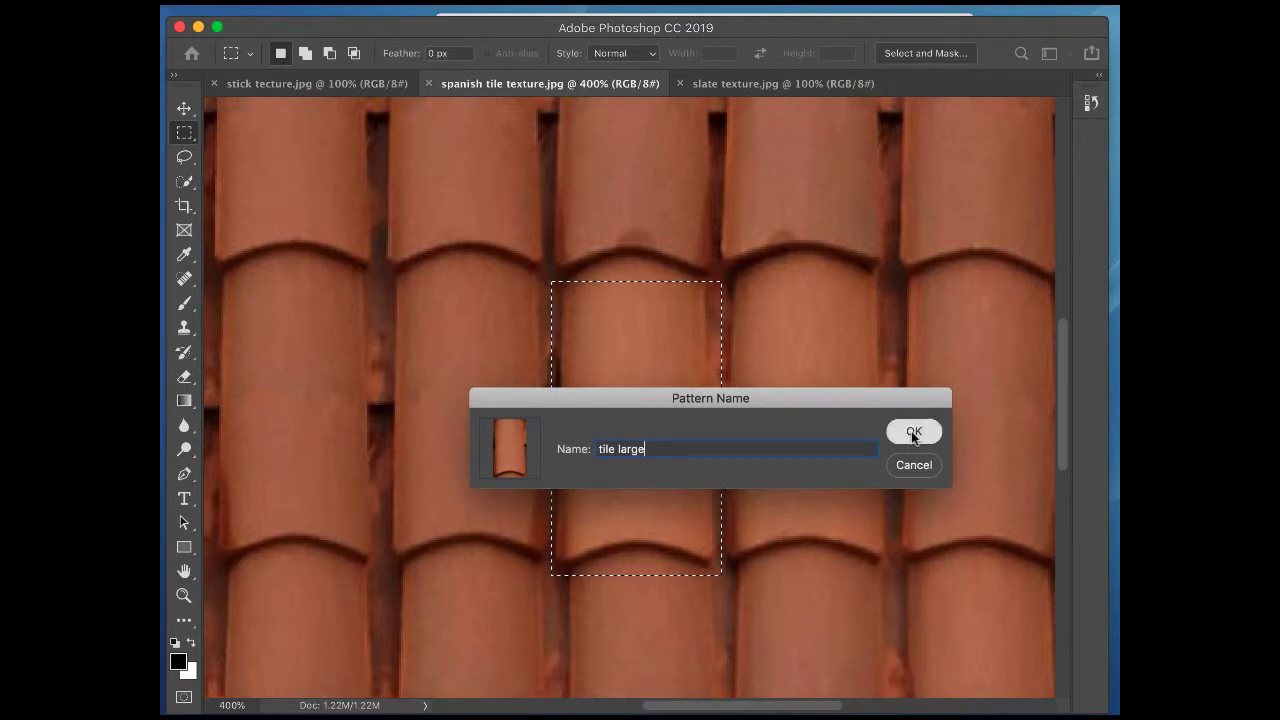
Step: Replace the selection with a larger rectangle four tiles wide and two rows high, aligned to the gaps between tiles
key("super+minus")
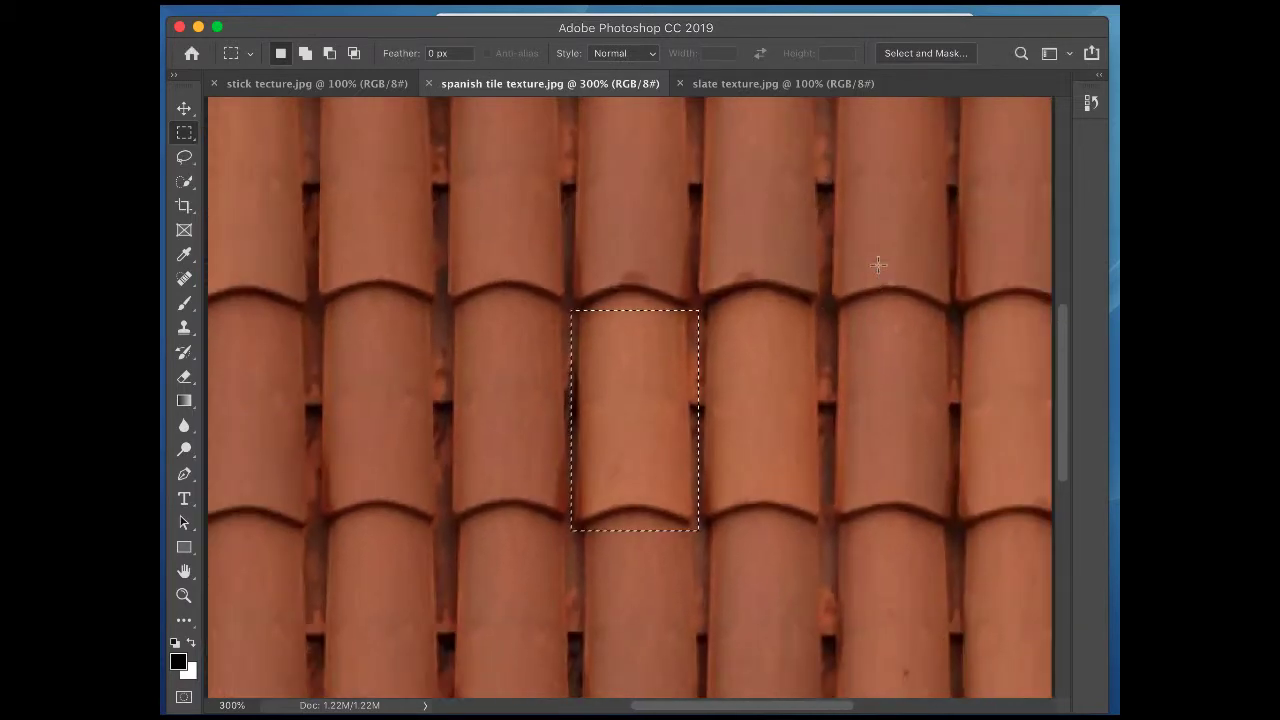
key("super+minus")
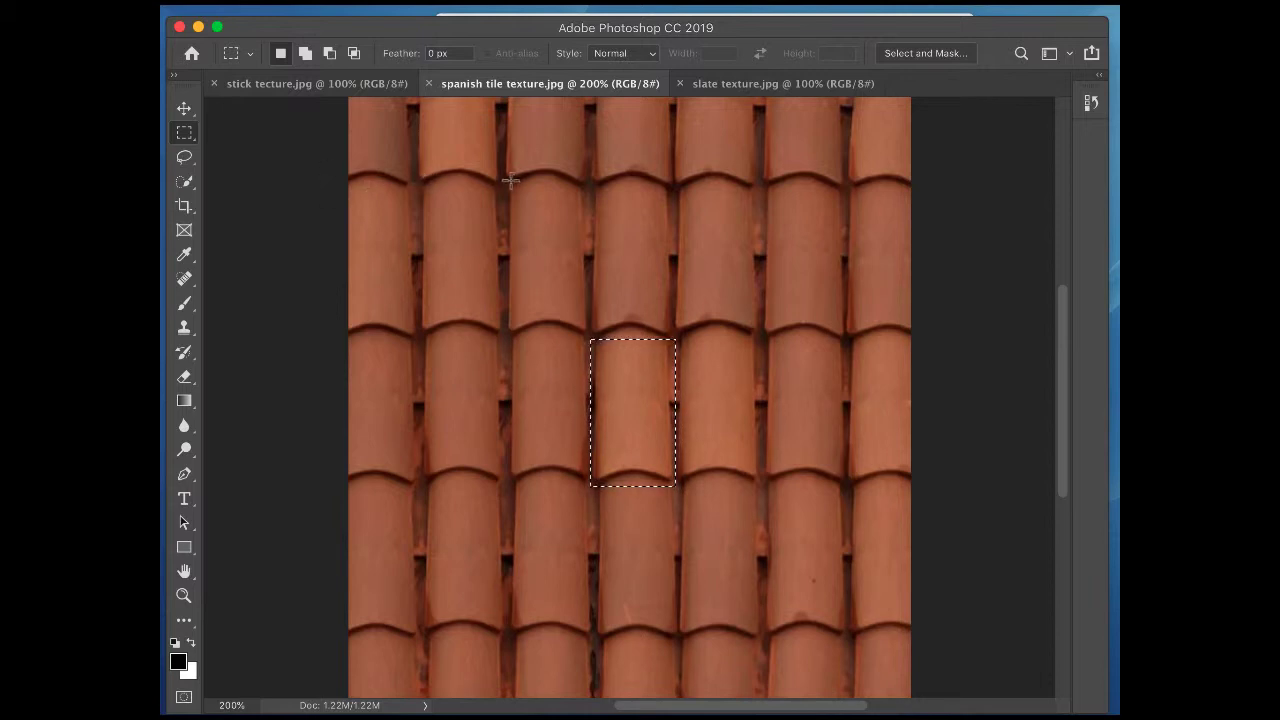
left_click_drag(505, 180, 652, 305)
left_click(519, 229)
left_click_drag(507, 187, 848, 490)
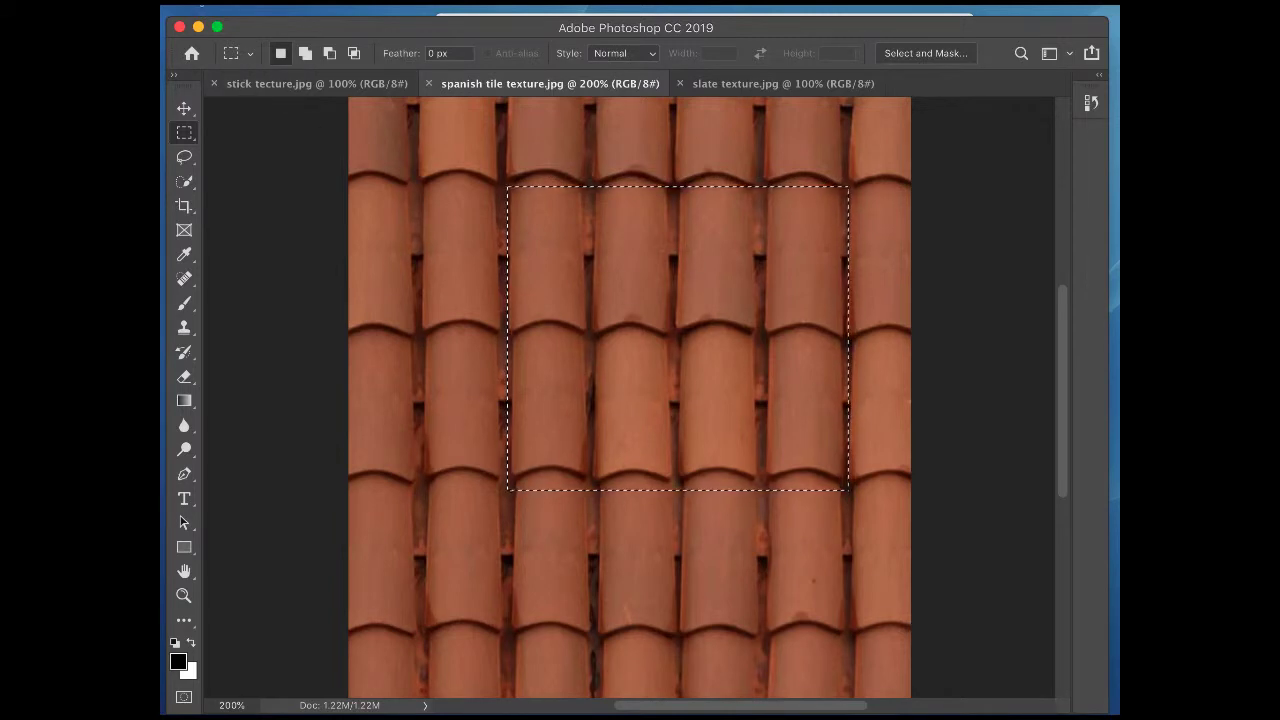
Step: Define the eight-tile selection as a pattern named tile small, and deselect the area
left_click(197, 2)
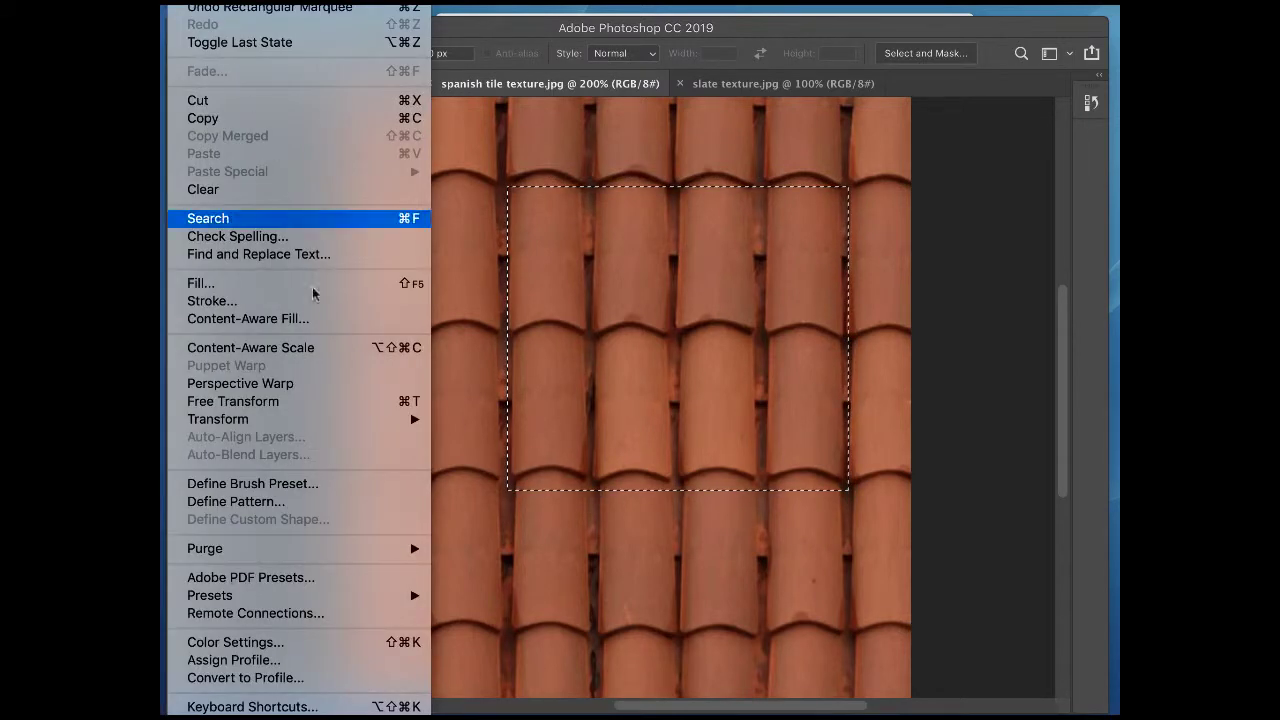
left_click(247, 502)
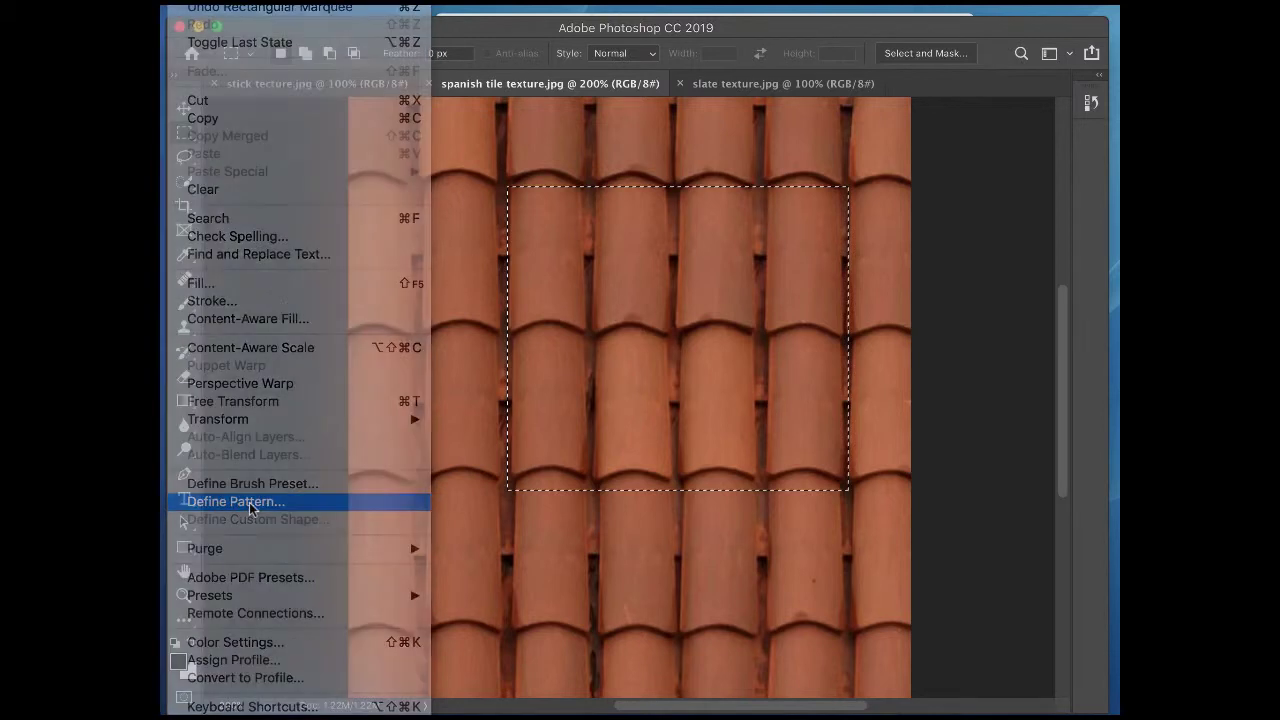
type("tile")
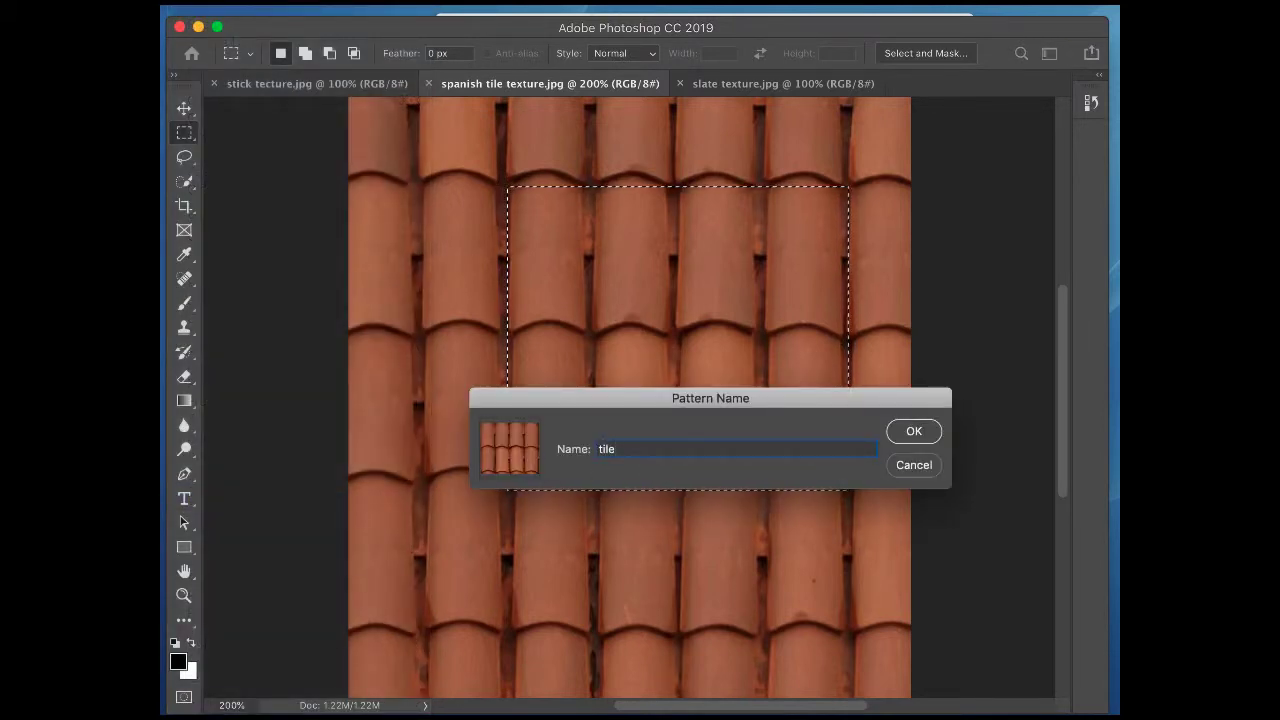
type(" small")
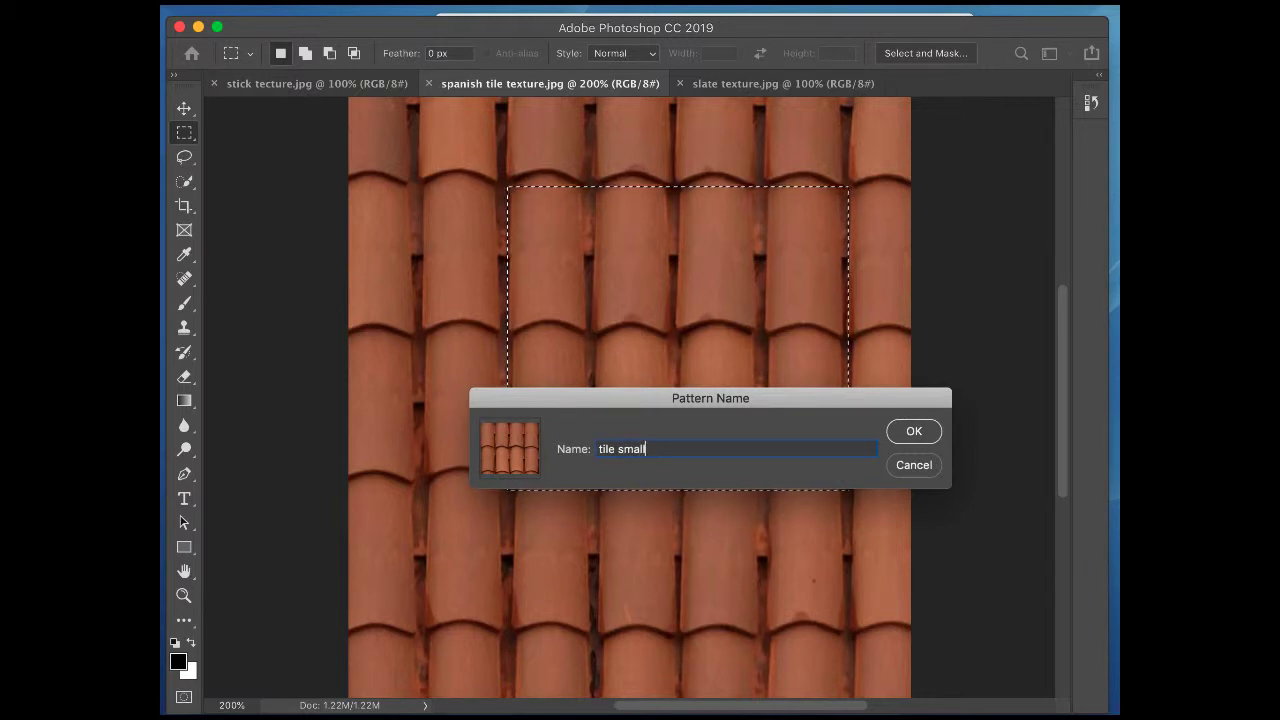
left_click(911, 433)
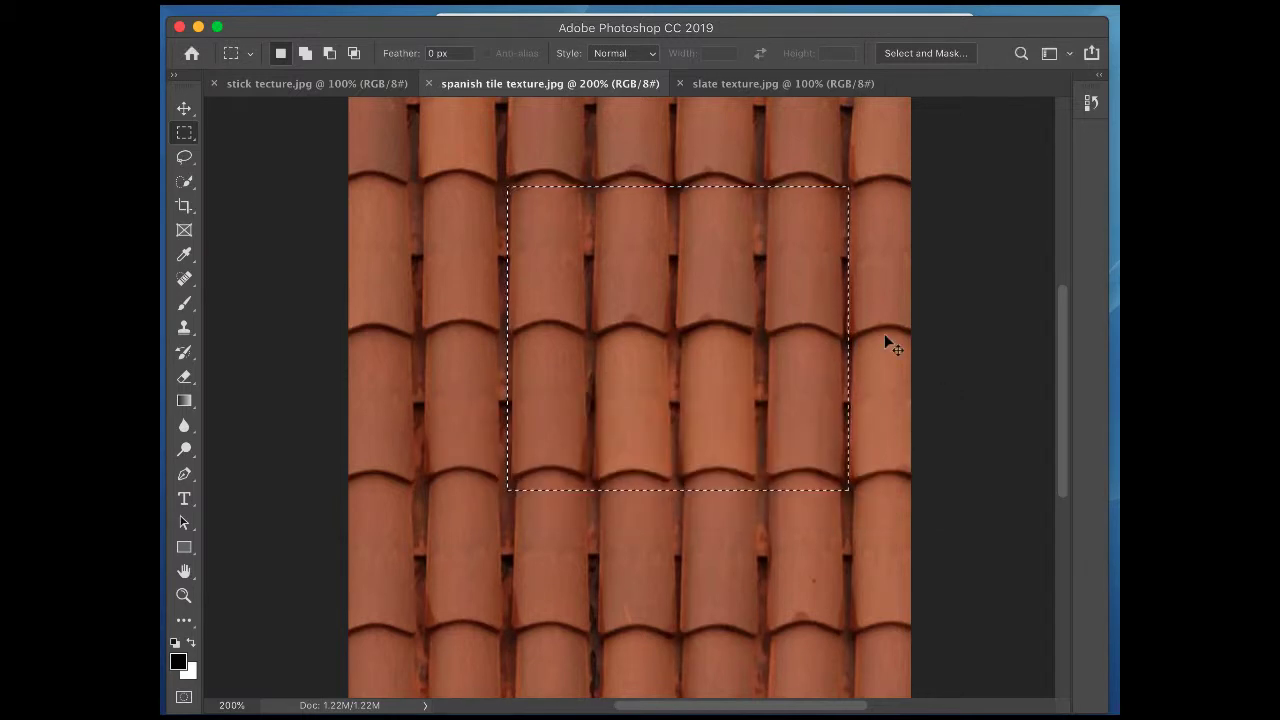
key("super+minus")
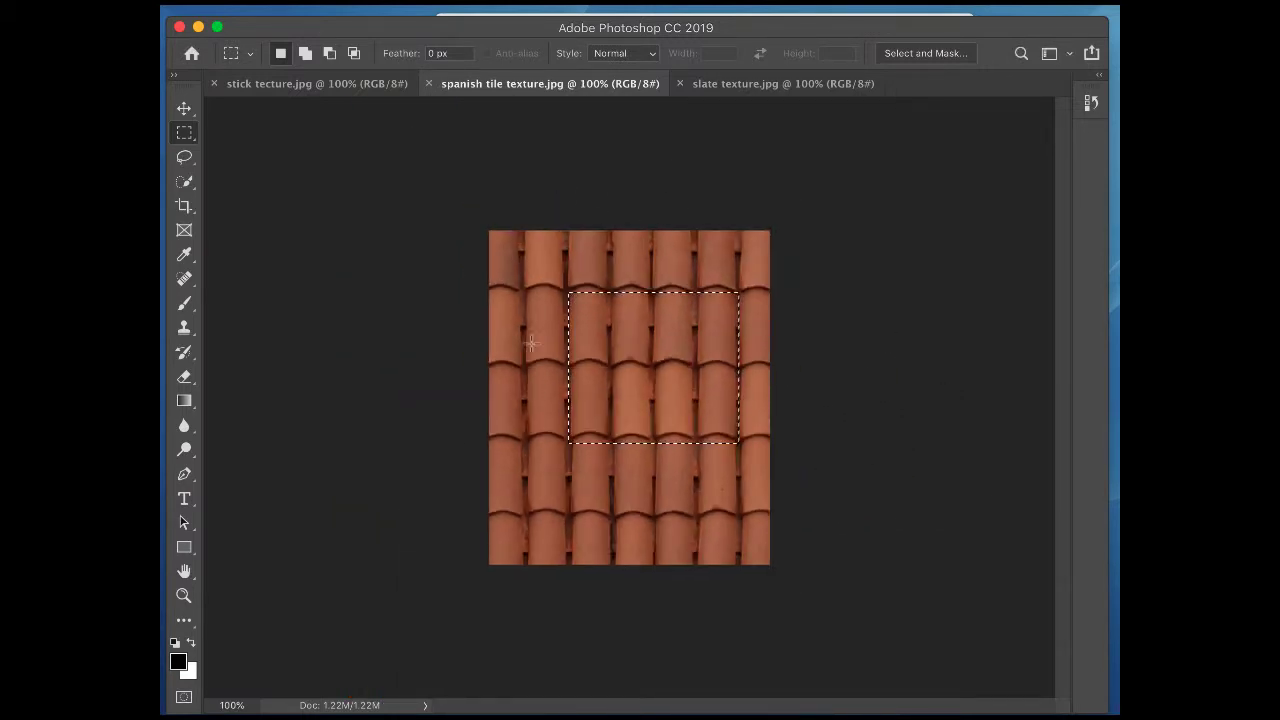
left_click(184, 109)
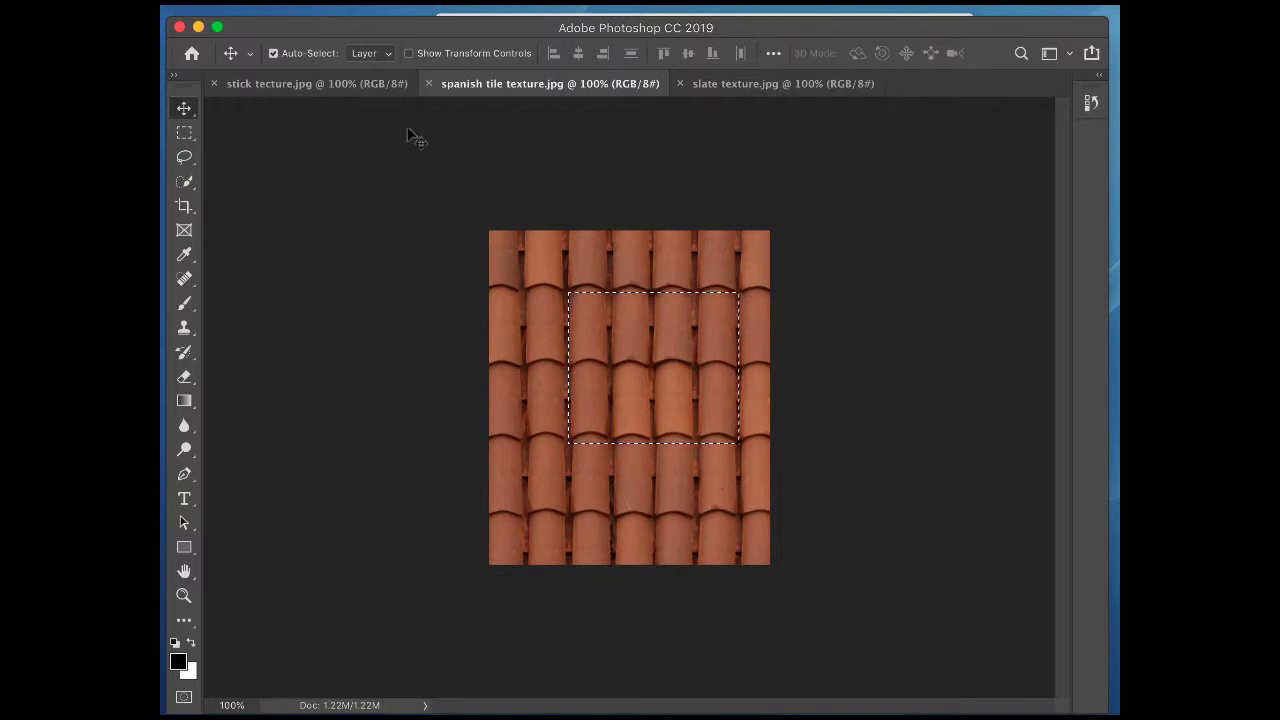
left_click(184, 132)
left_click(271, 151)
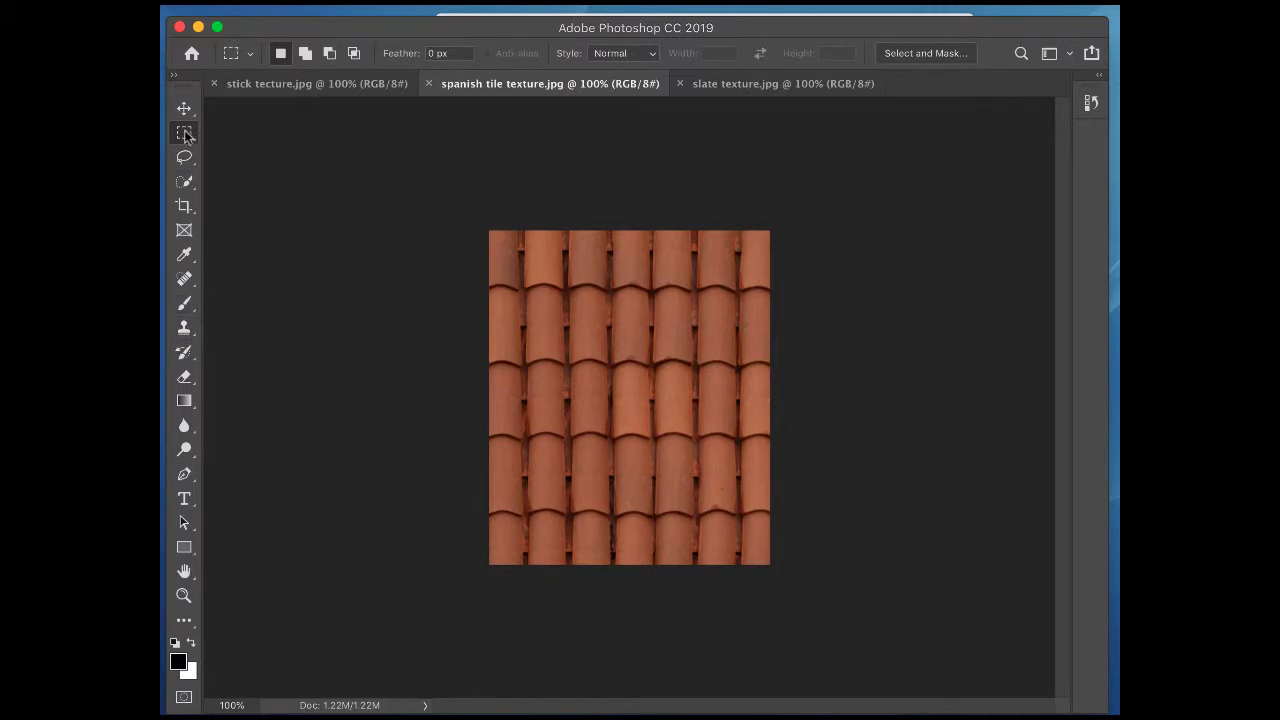
Step: Activate the Pattern Stamp tool and open its pattern picker to view the stored patterns
left_click(184, 330)
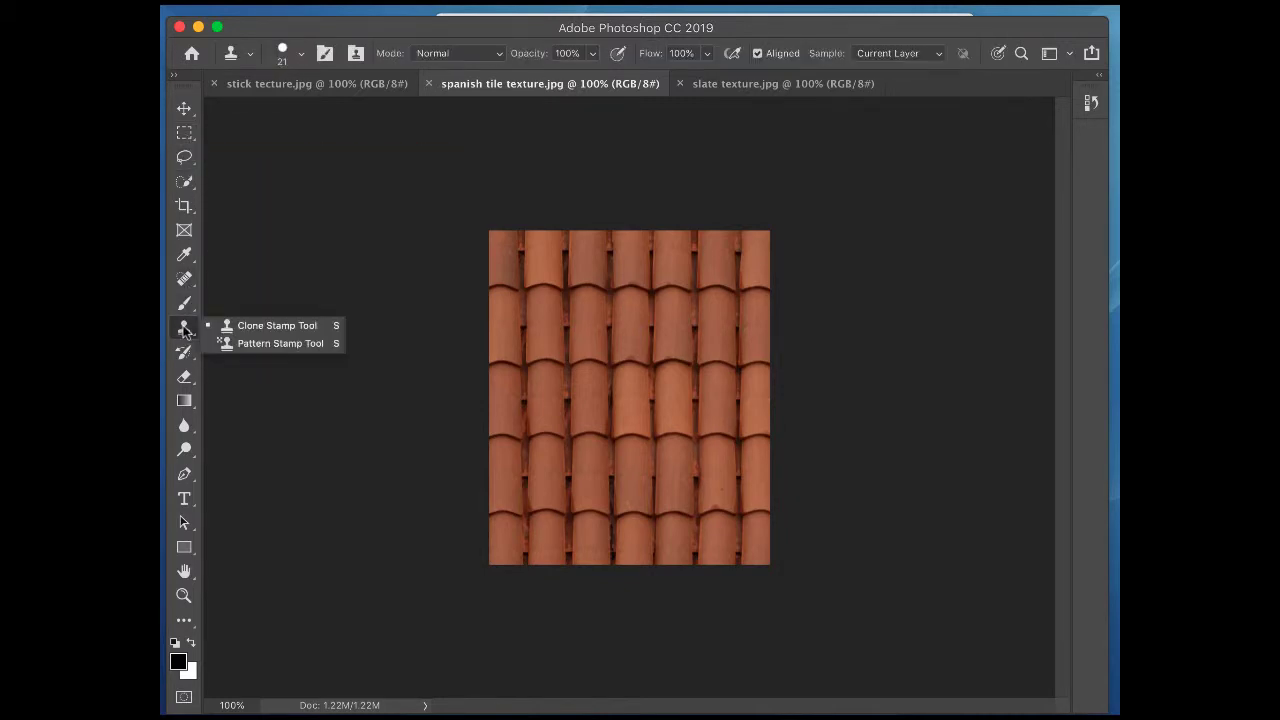
left_click(285, 342)
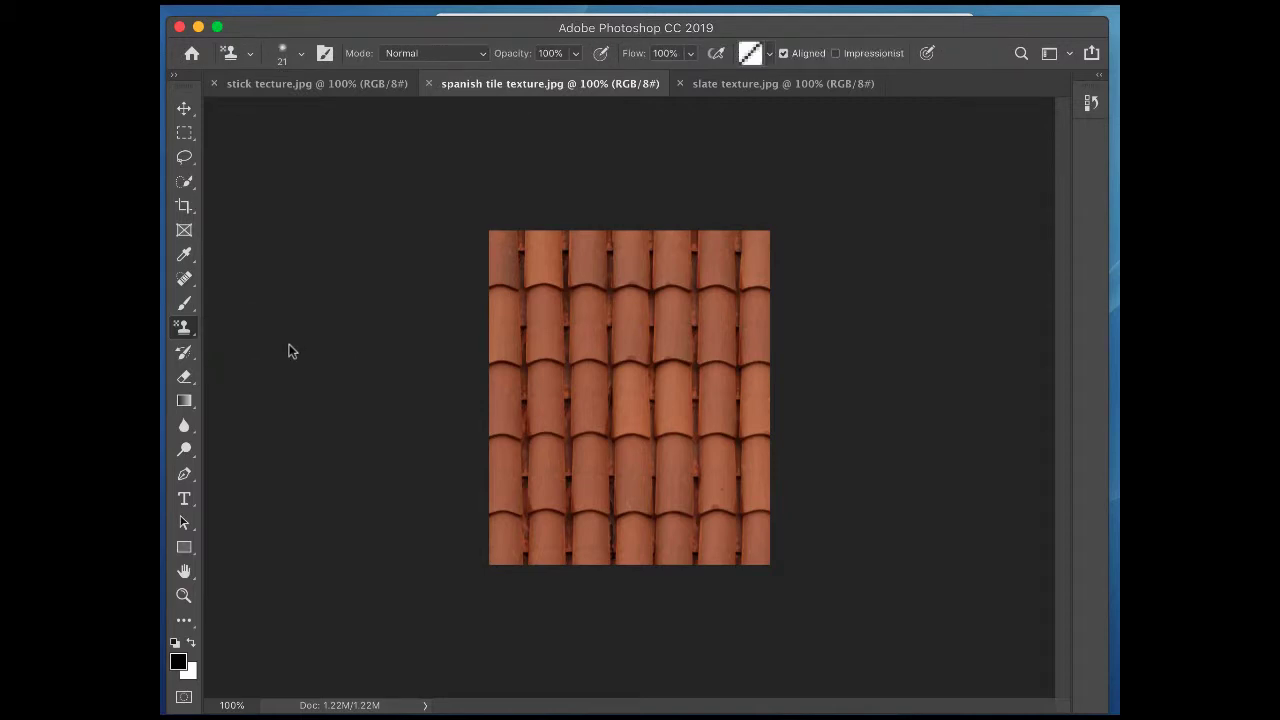
left_click(769, 55)
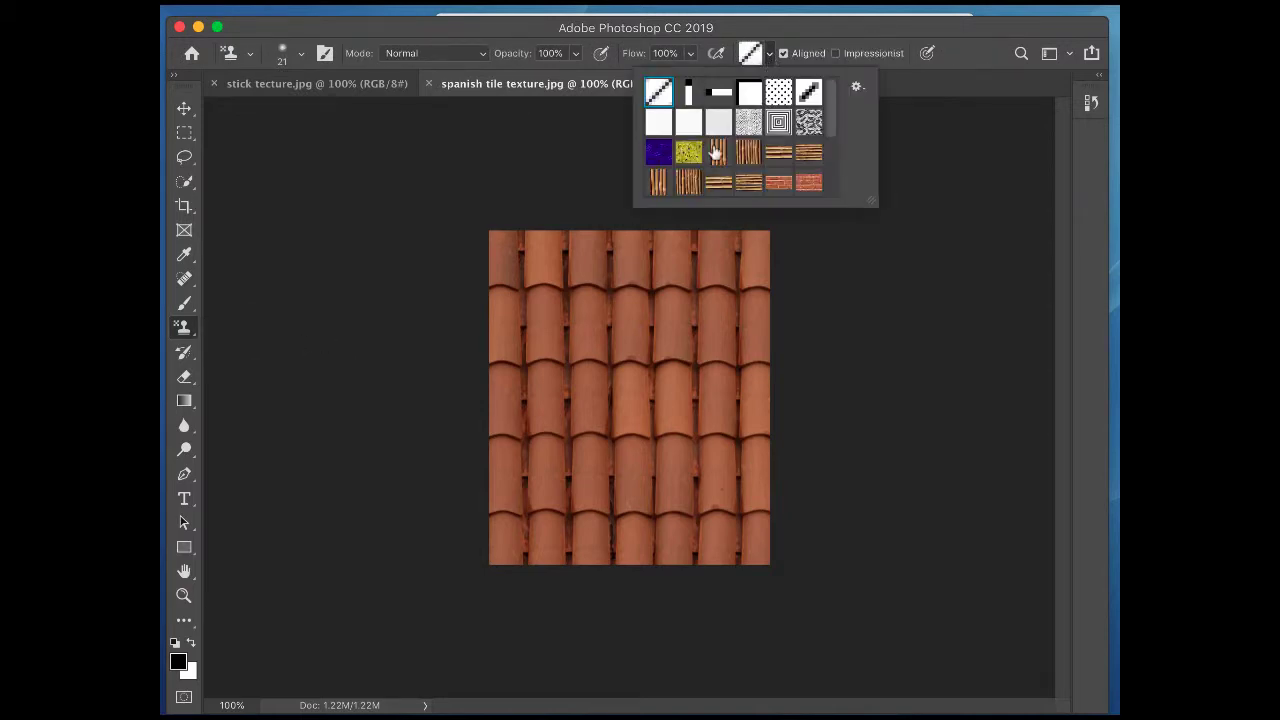
left_click_drag(823, 126, 840, 104)
Step: Examine the default patterns in the picker one after another, from the diagonal line pattern through Gray Granite
left_click(688, 154)
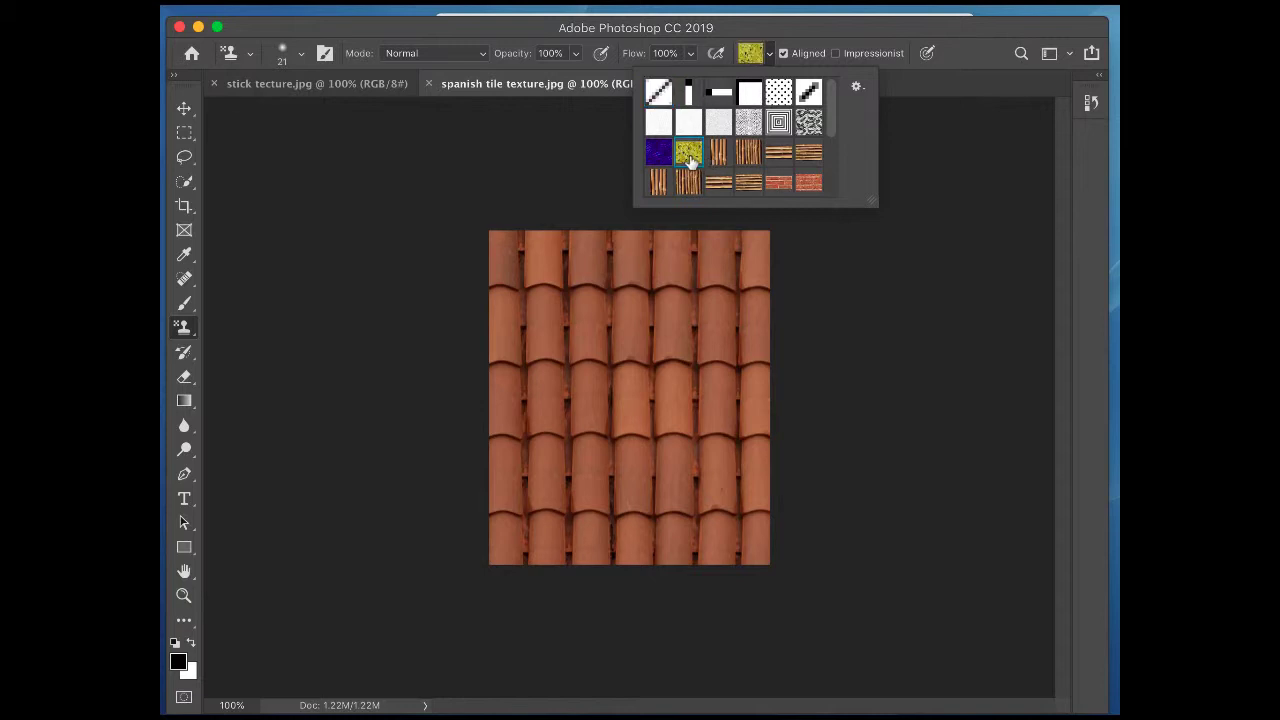
left_click(658, 93)
left_click(688, 93)
left_click(720, 93)
left_click(750, 95)
left_click(779, 95)
left_click(809, 95)
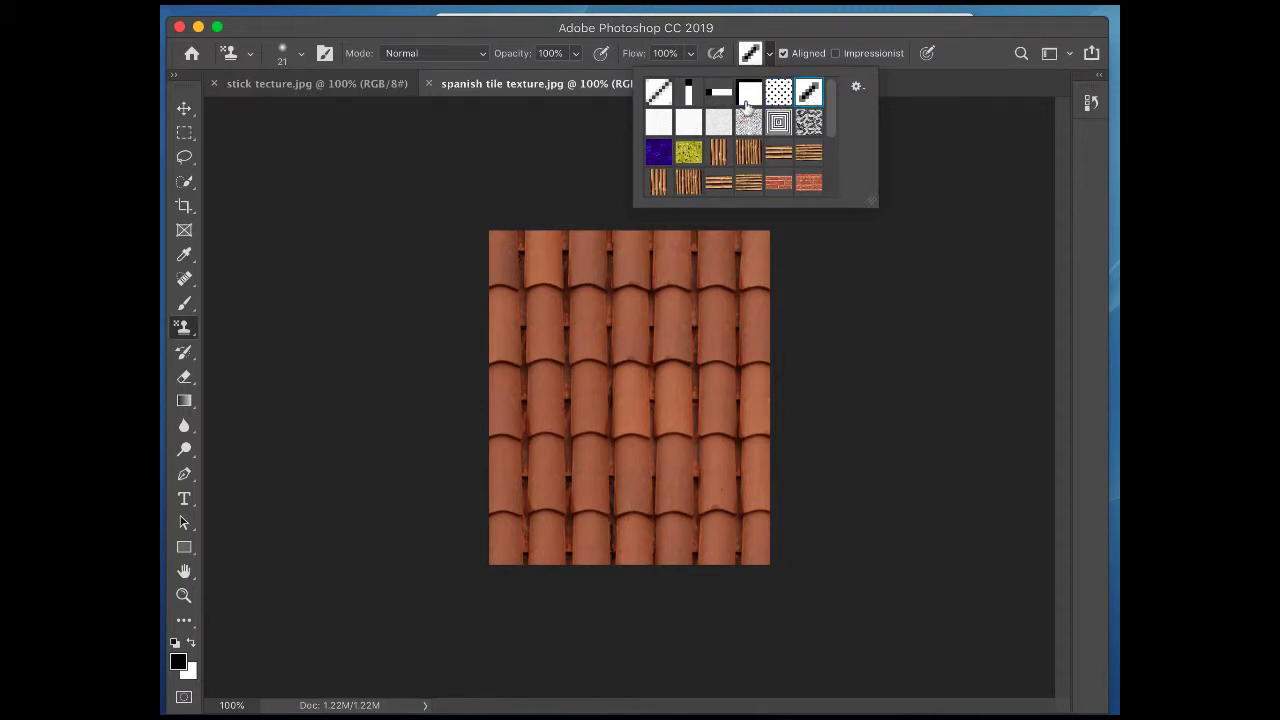
left_click(657, 125)
left_click(688, 123)
left_click(719, 123)
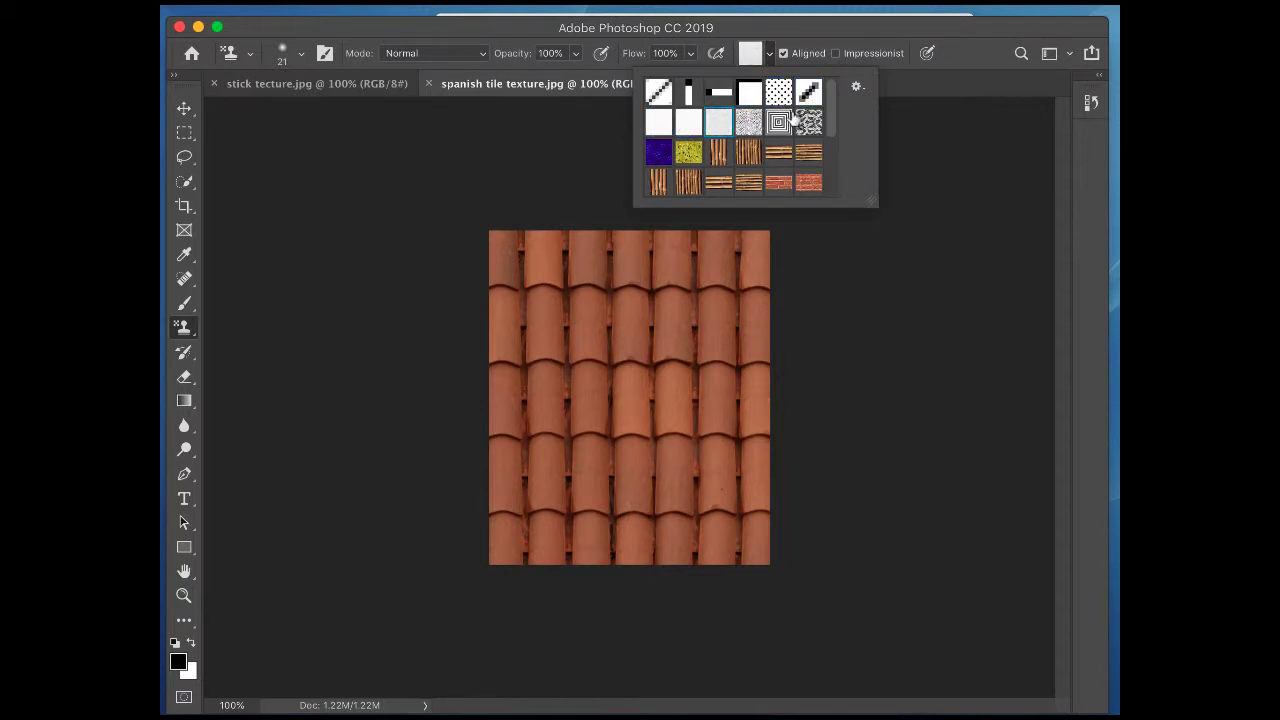
Step: Pick the custom wood small pattern for the Pattern Stamp tool
left_click(715, 160)
left_click_drag(829, 127, 801, 165)
left_click(809, 188)
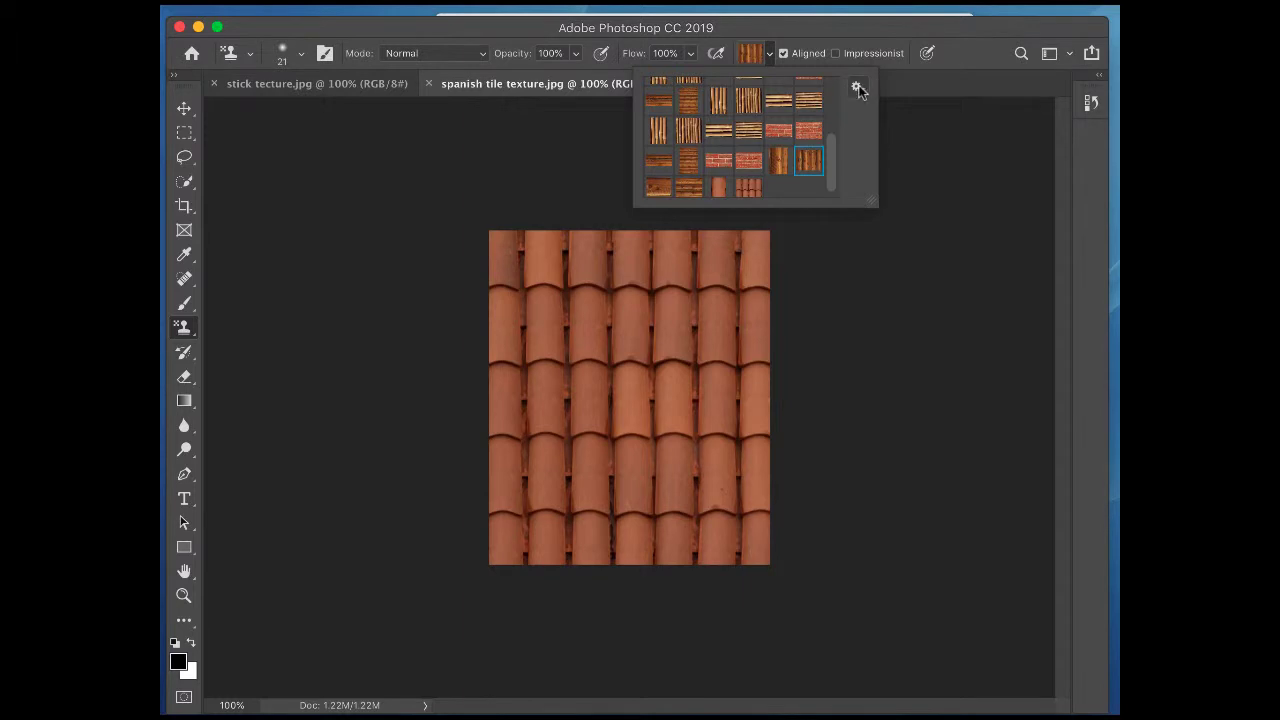
Step: Display the pattern picker as a Small List, enlarge it, review the names down to tile small, and close it
left_click(857, 88)
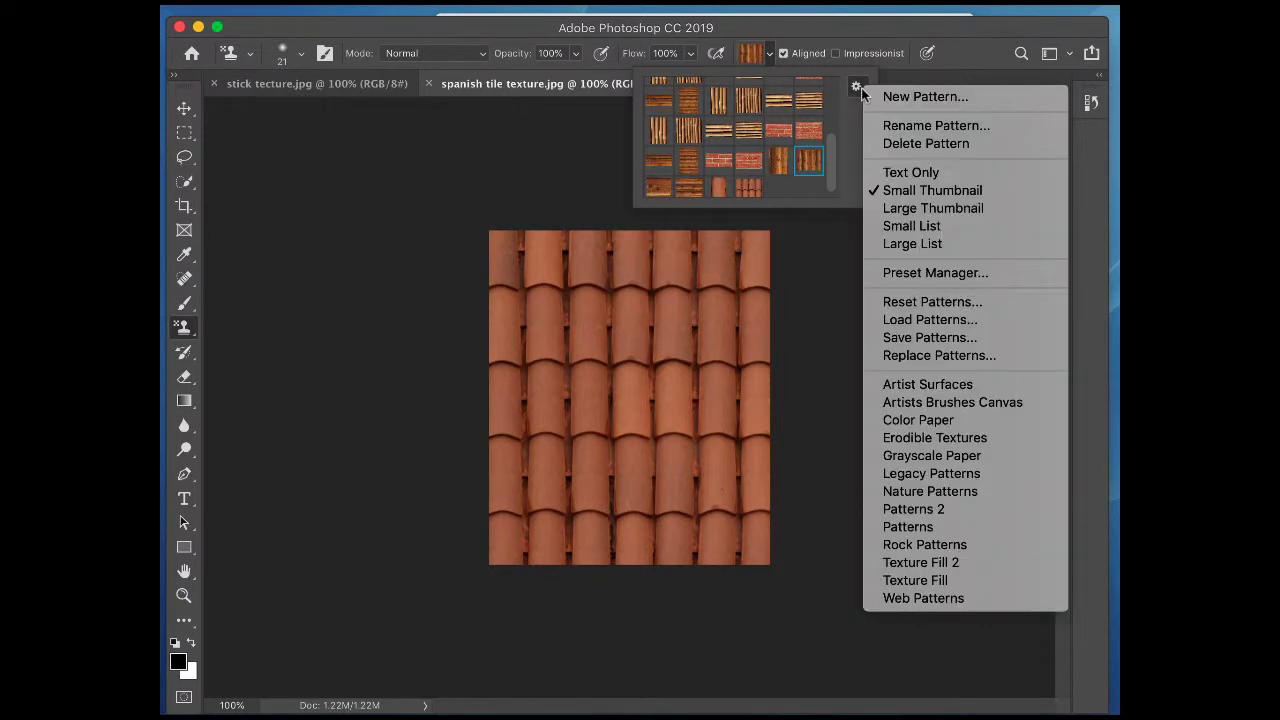
left_click(893, 229)
left_click_drag(868, 207, 886, 351)
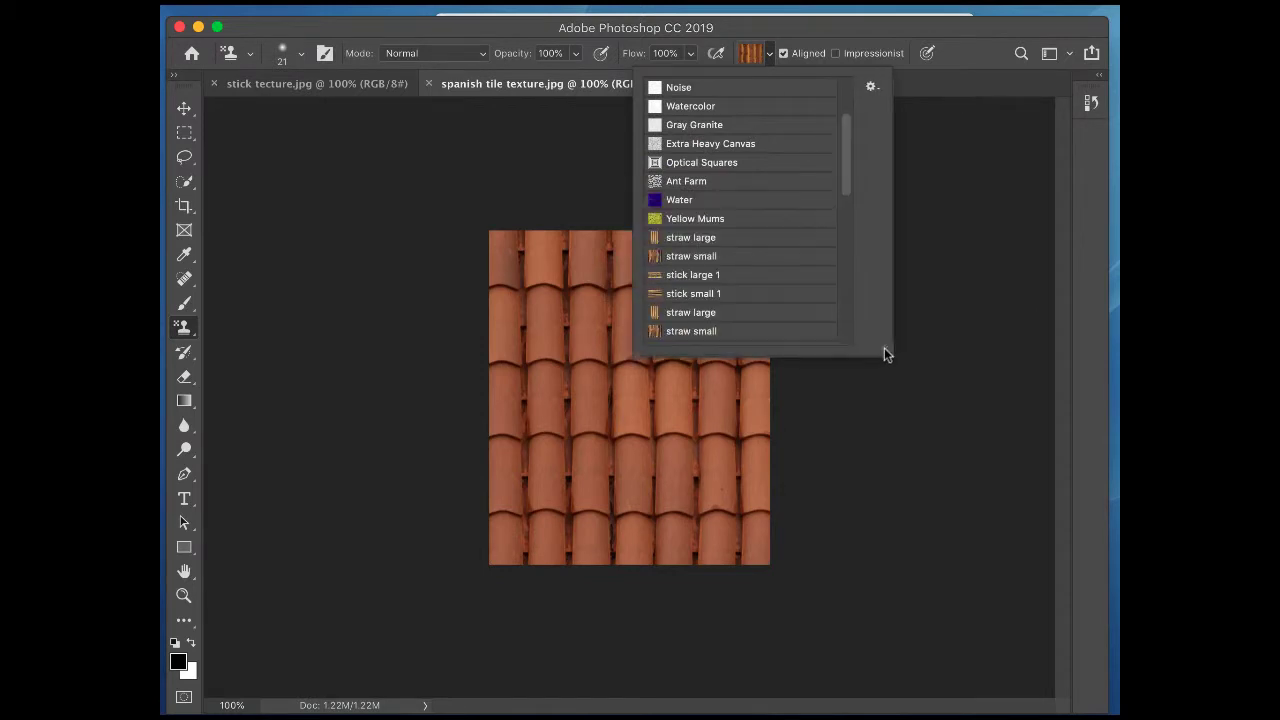
left_click_drag(853, 180, 854, 337)
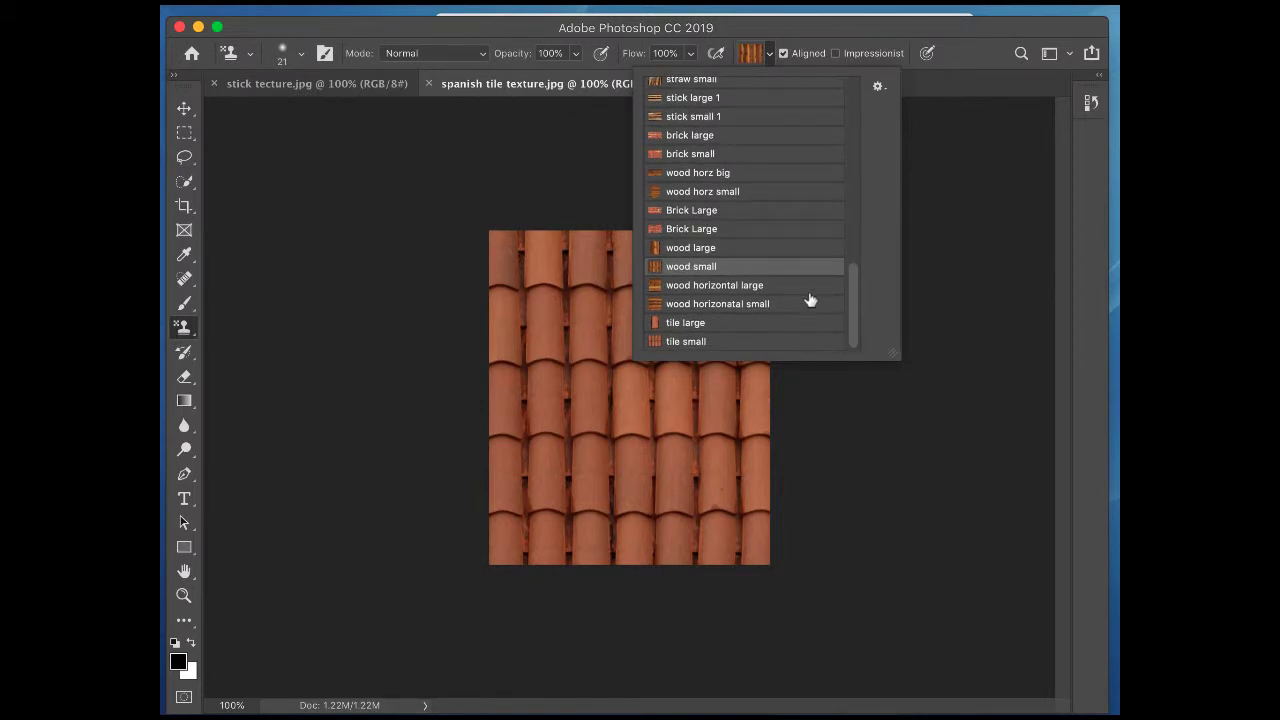
left_click(808, 33)
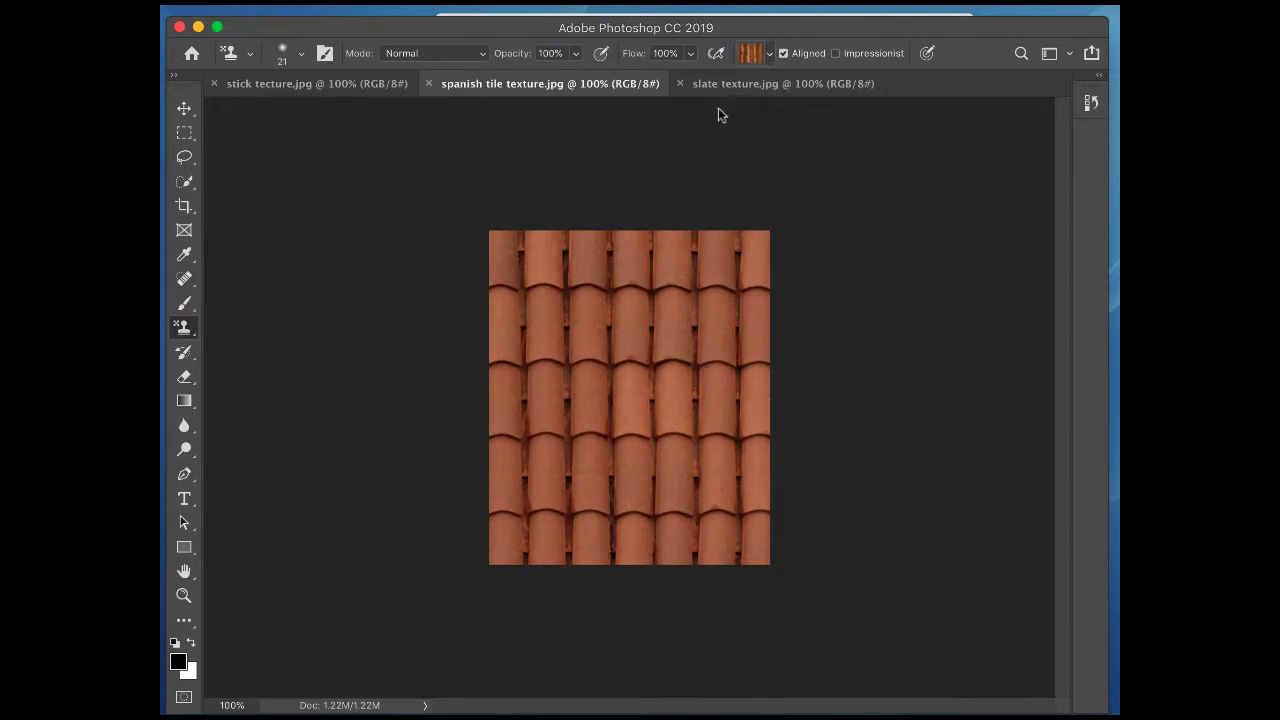
Step: Open the Preset Manager from the pattern picker and move its window higher on the canvas
left_click(769, 55)
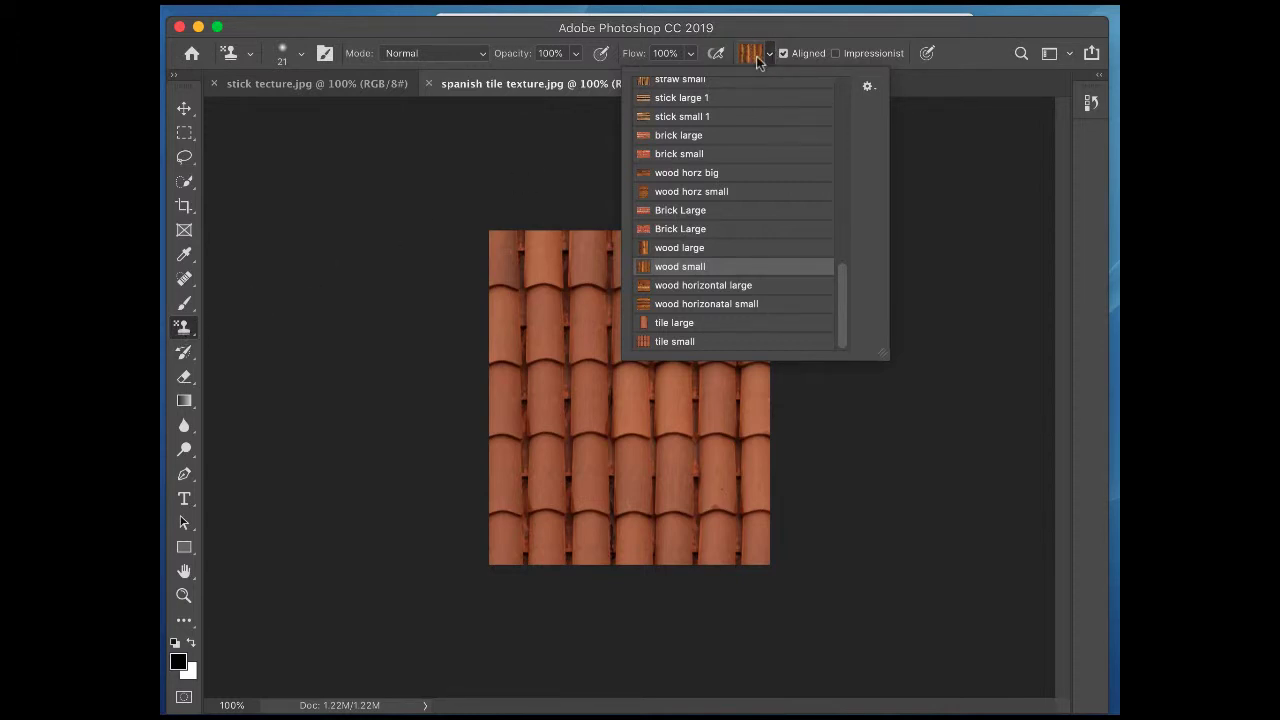
left_click(869, 87)
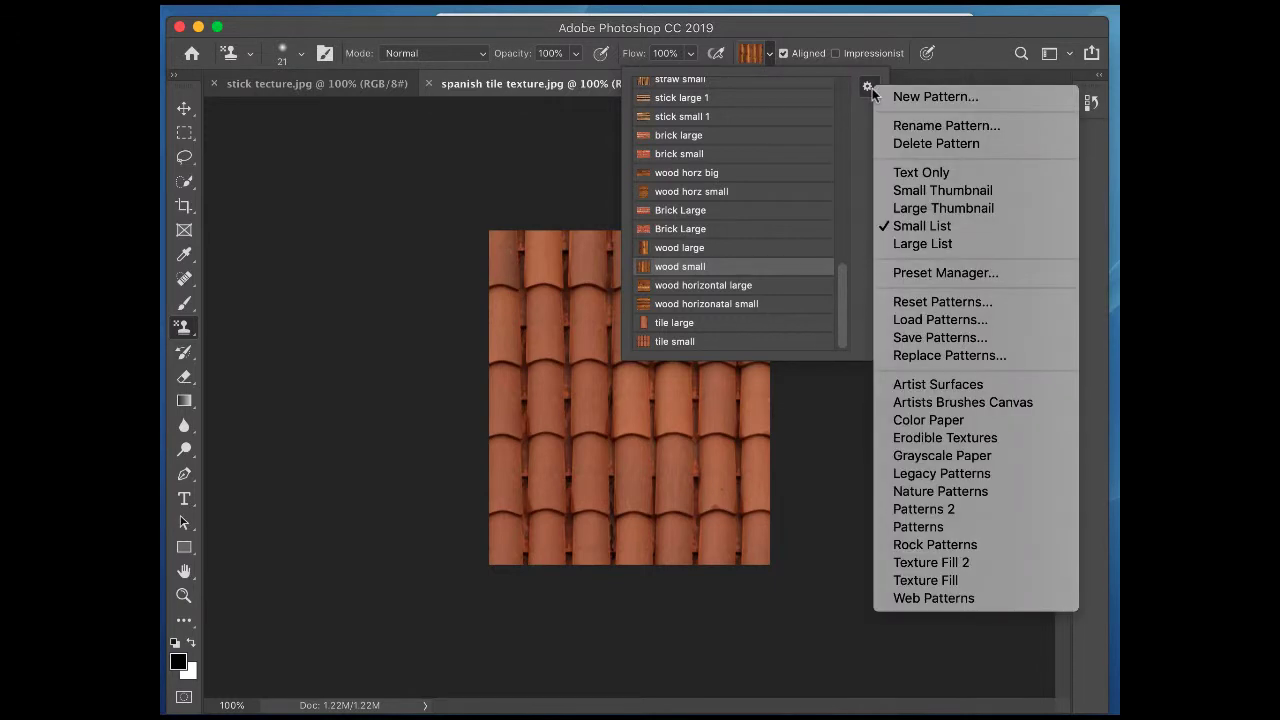
left_click(956, 275)
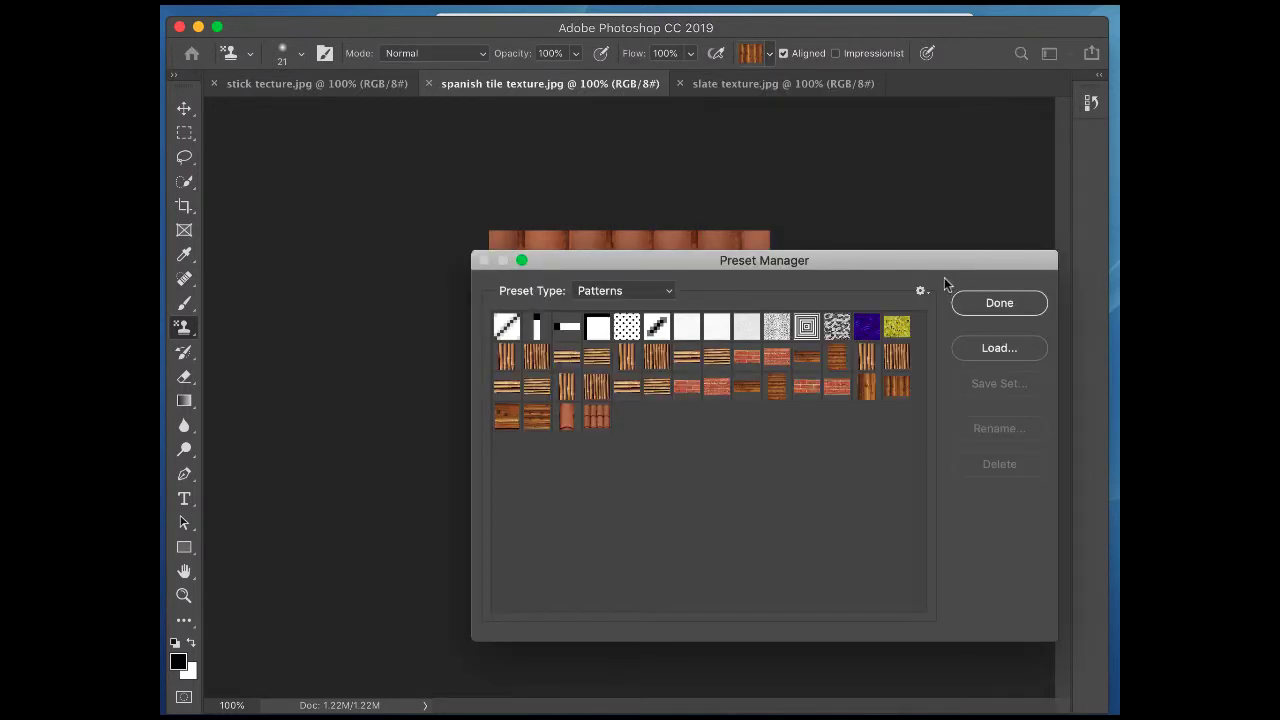
left_click_drag(822, 263, 797, 134)
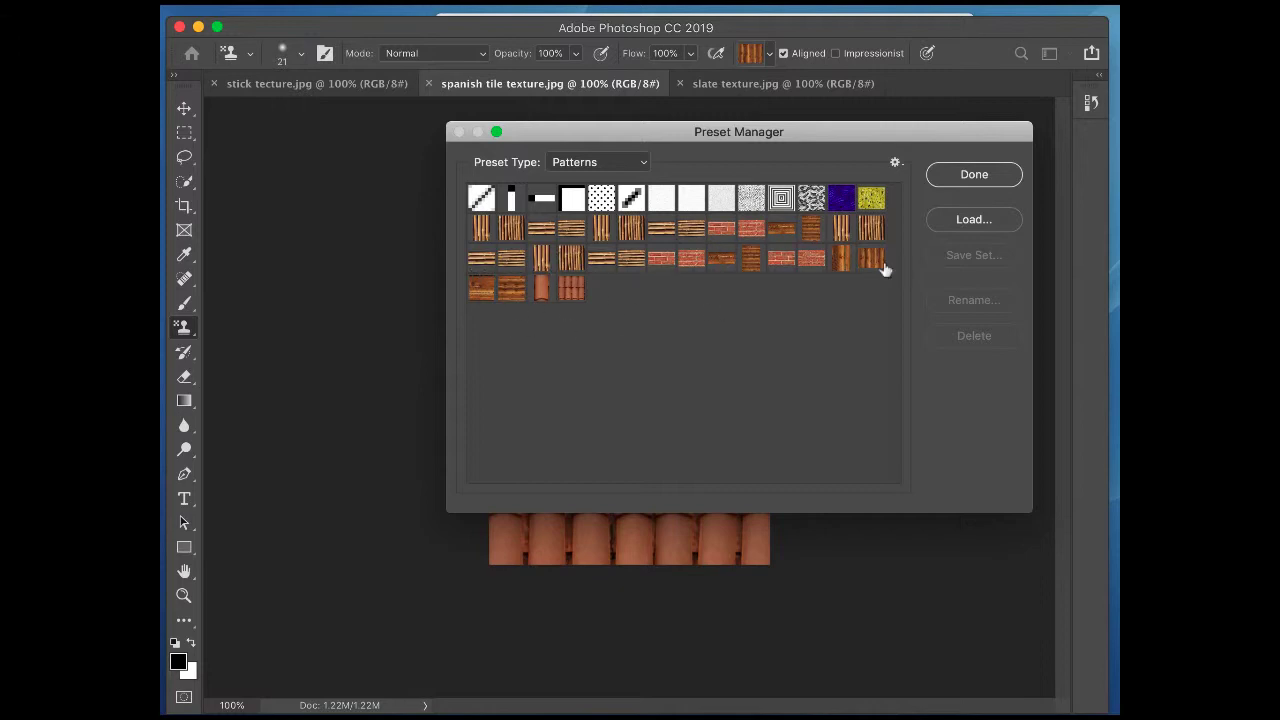
Step: Review the pattern names in the Preset Manager as a Small List, and restore the Small Thumbnail view
left_click(896, 164)
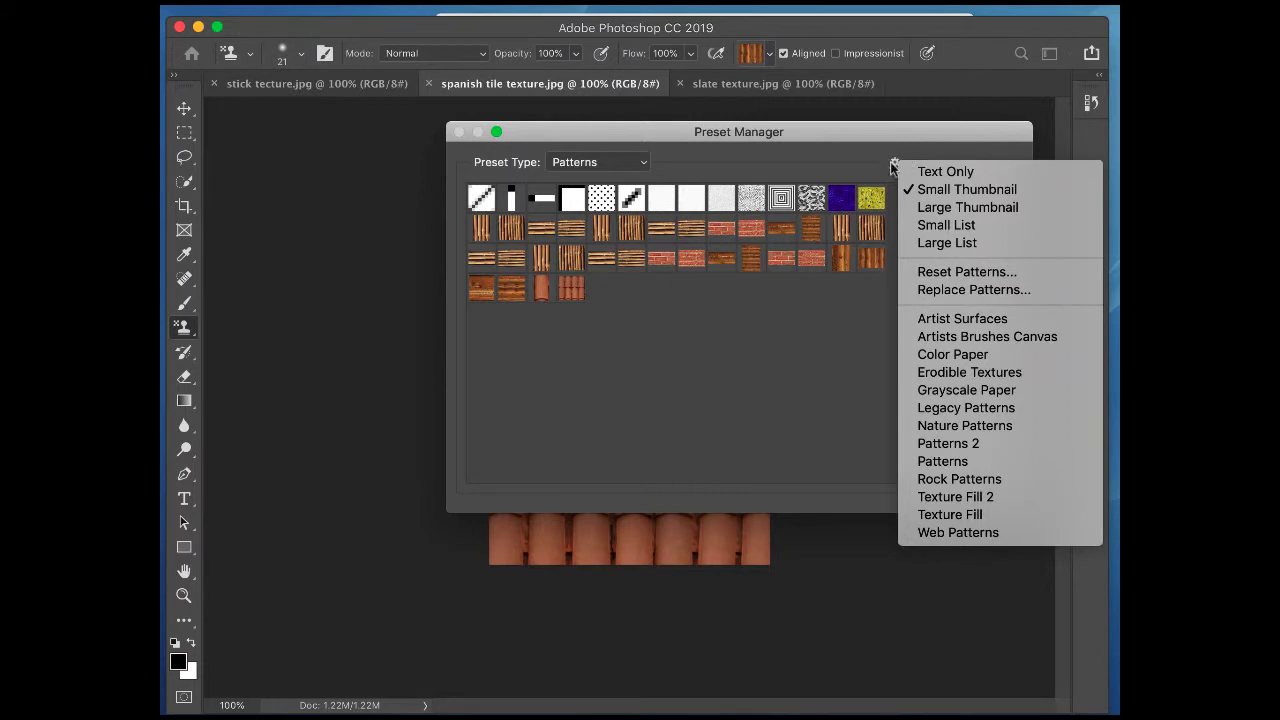
left_click(966, 227)
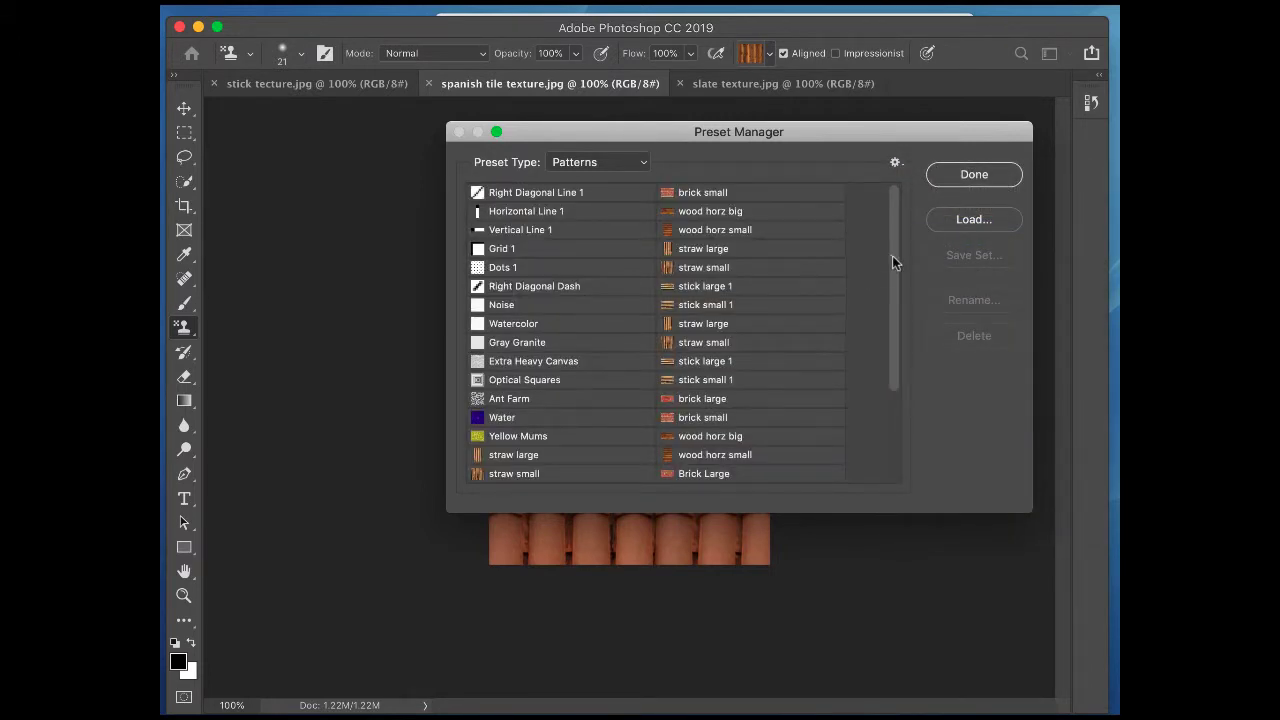
left_click_drag(892, 255, 882, 387)
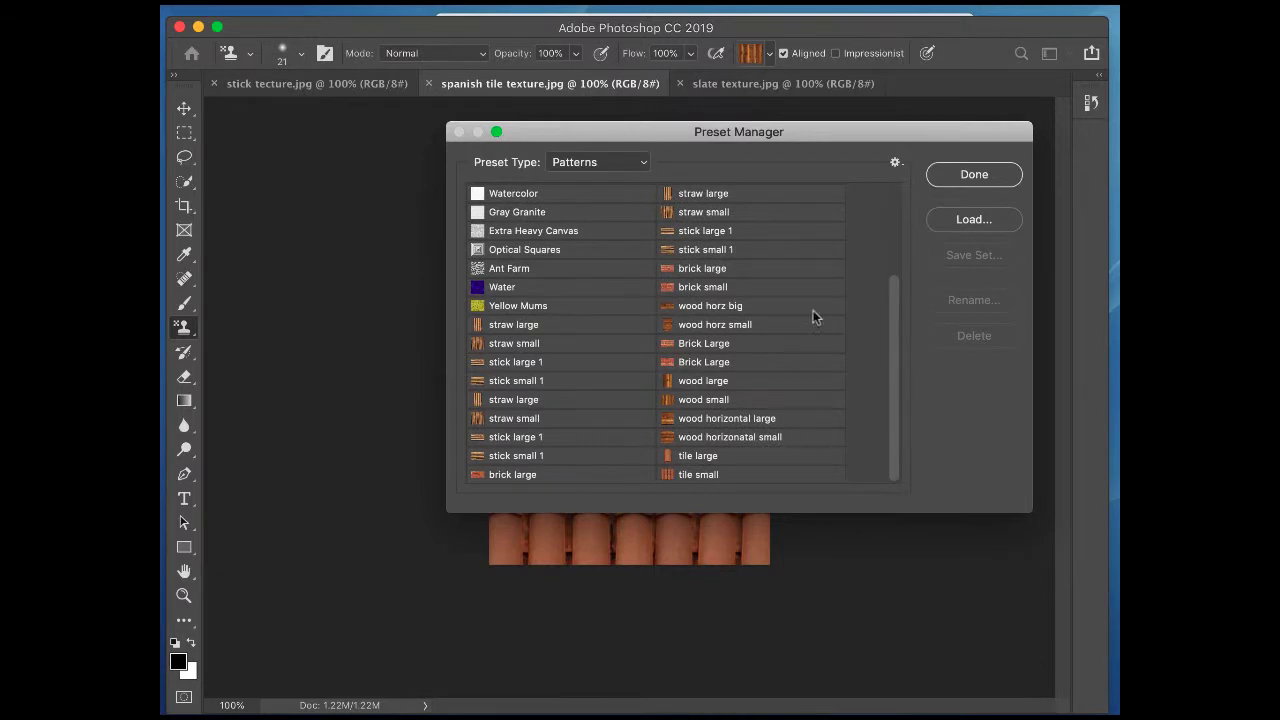
left_click(897, 166)
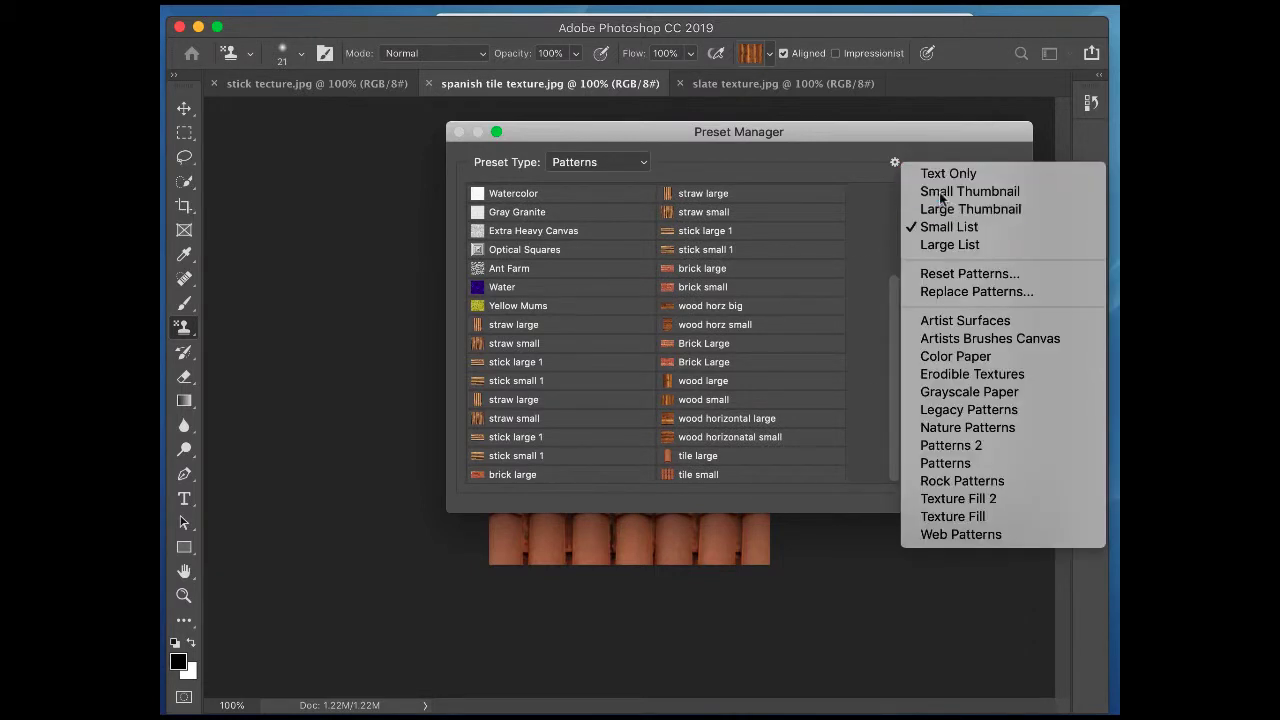
left_click(934, 194)
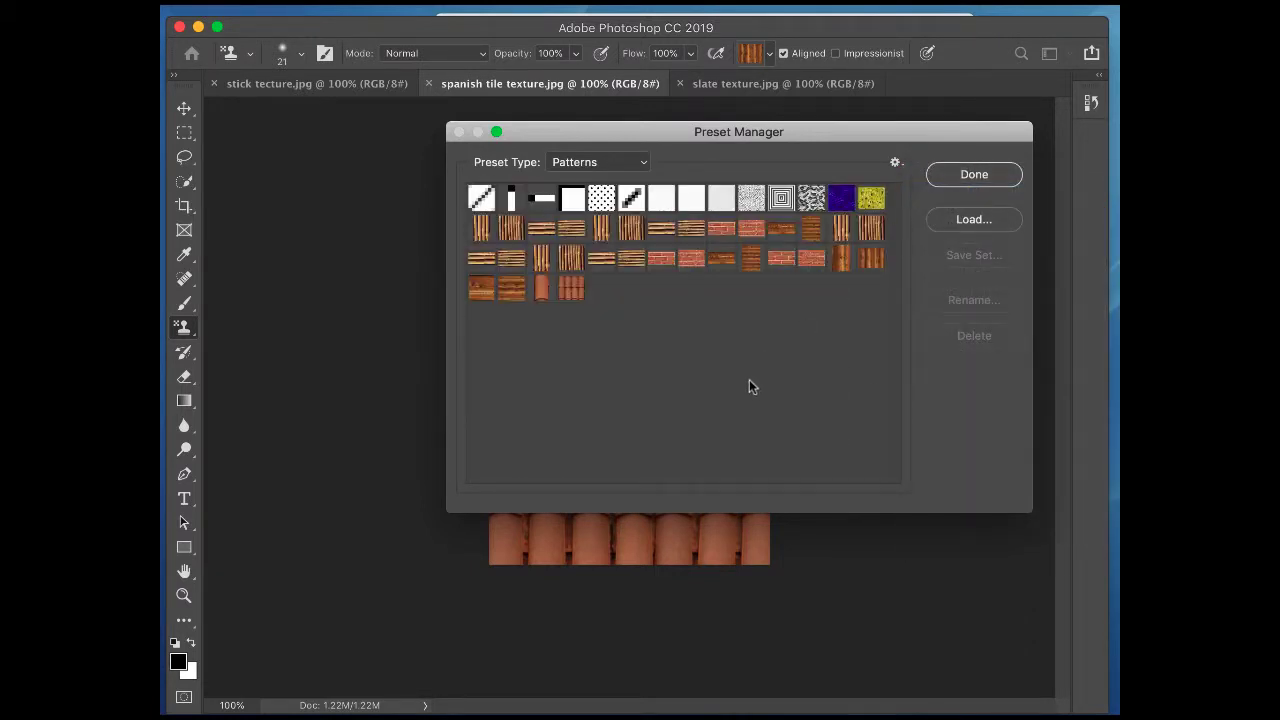
Step: Try a continuous selection from the last pair of brick patterns through tile small, and clear it
left_click(779, 257)
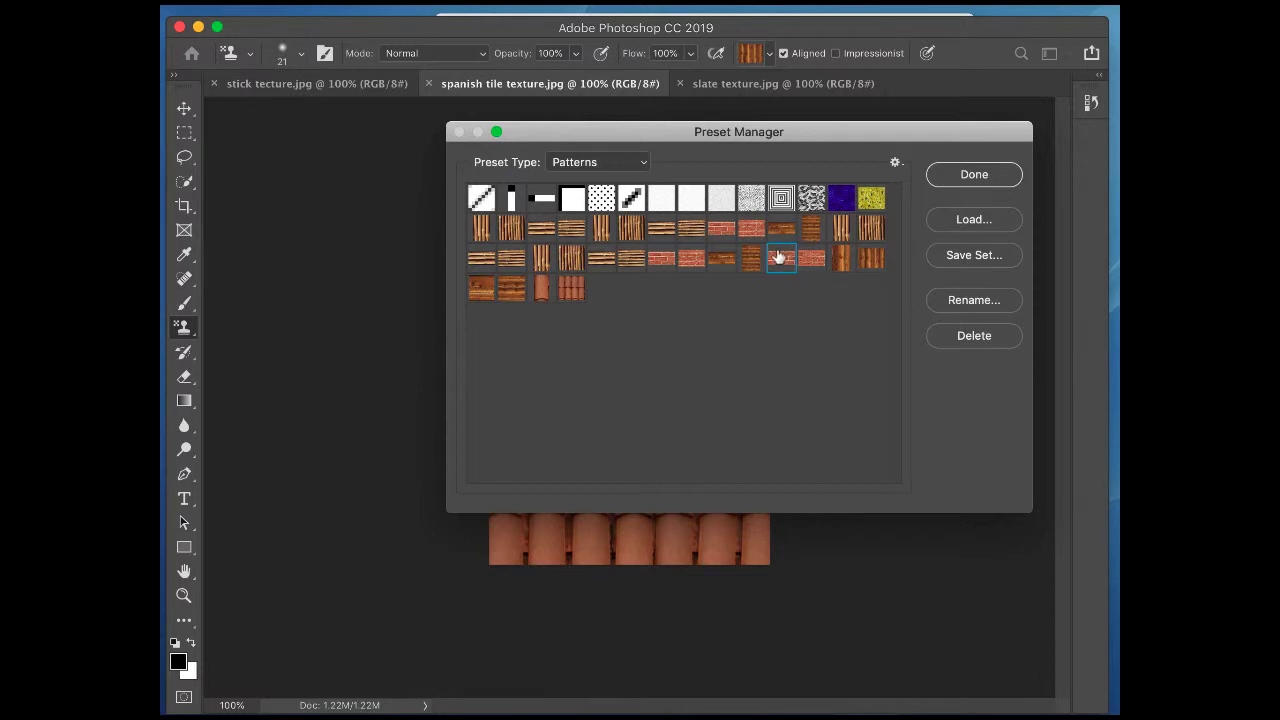
left_click(568, 292, "shift")
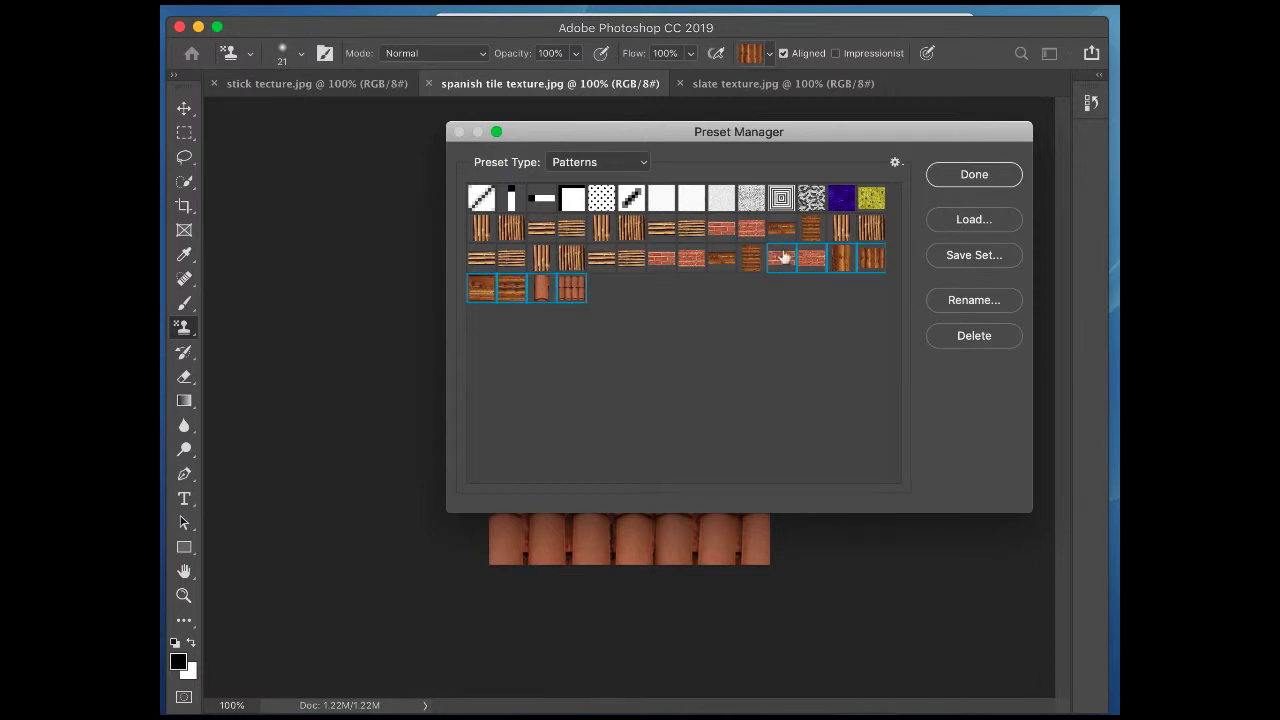
left_click(670, 332)
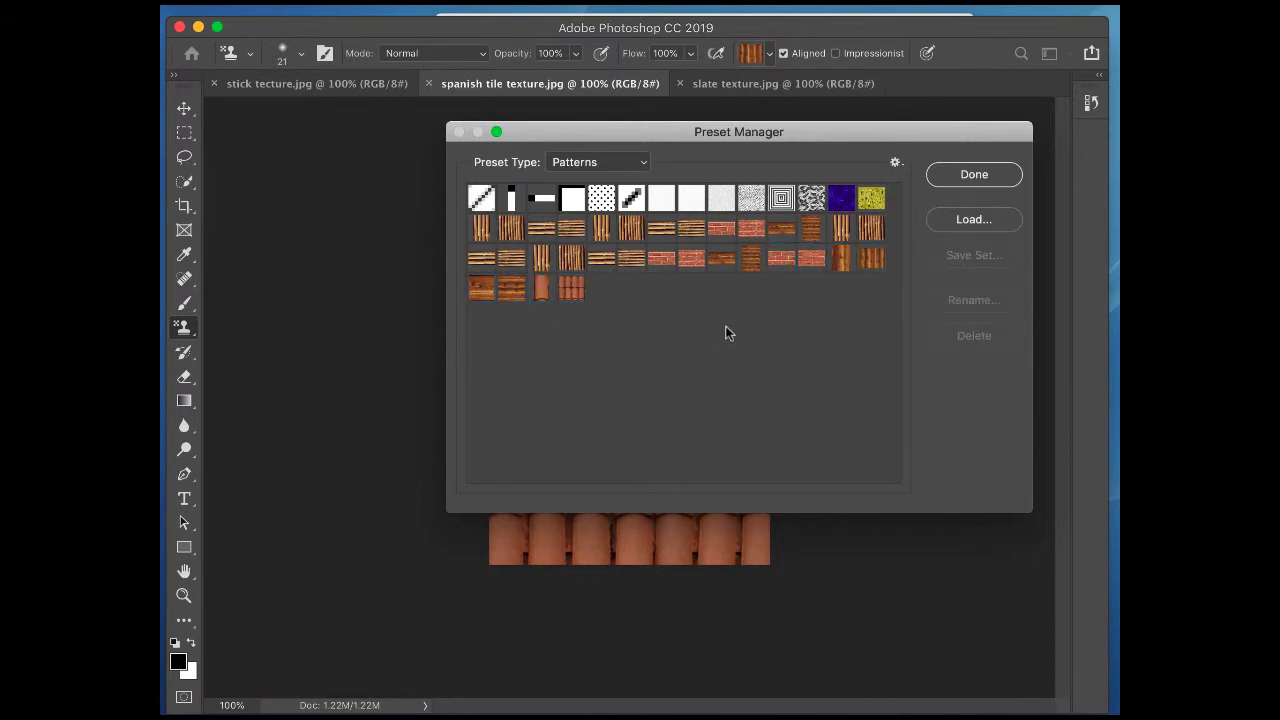
Step: Try selecting several non-adjacent stick, brick and wood patterns individually, and clear the selection
left_click(482, 229)
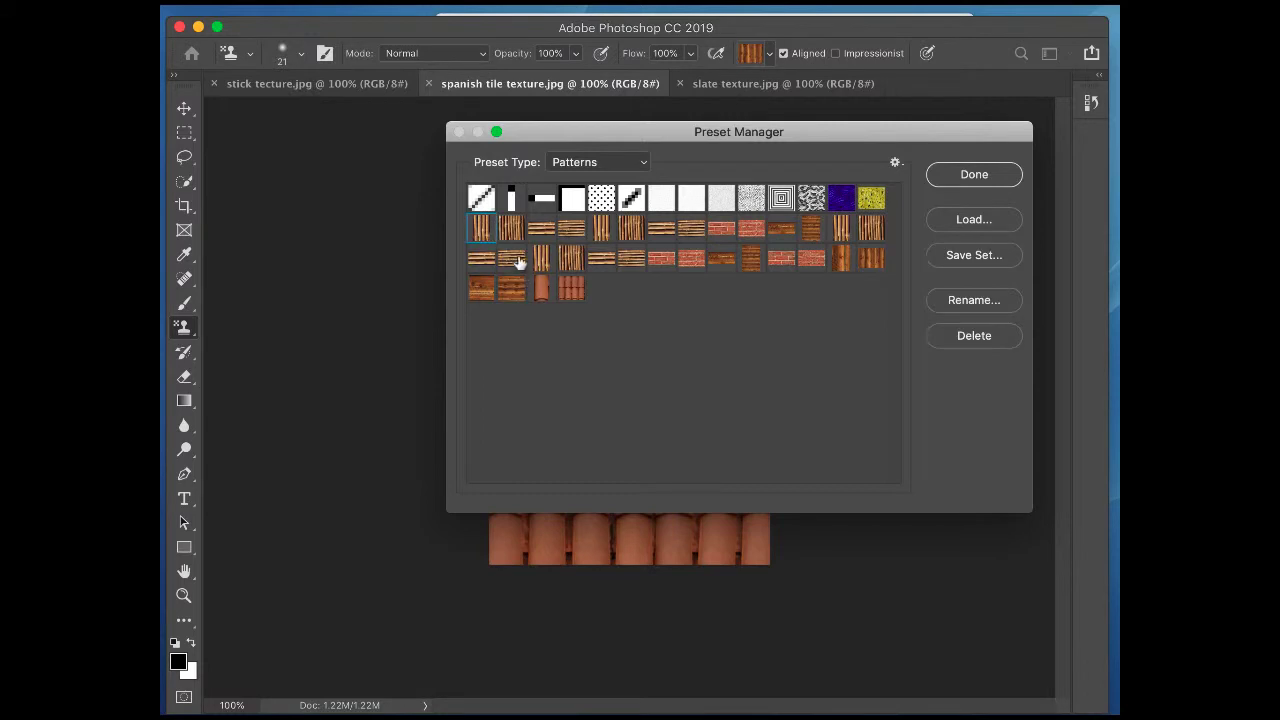
left_click(721, 229, "super")
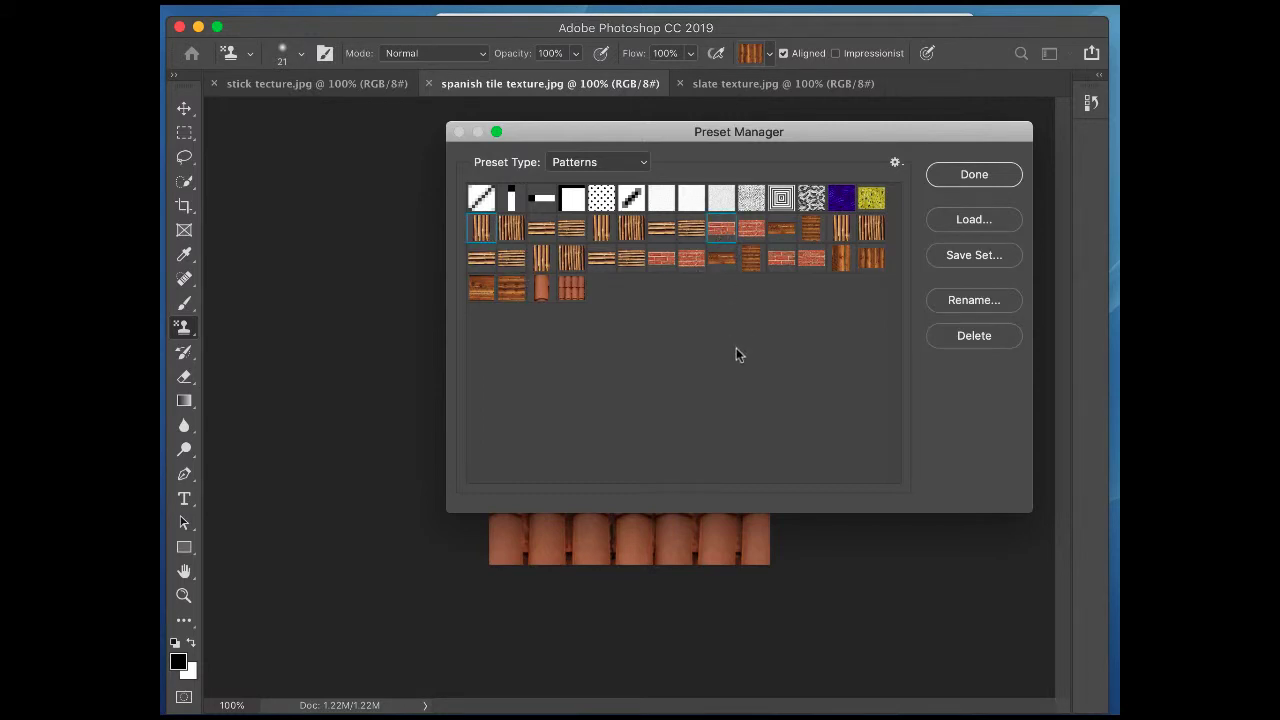
left_click(842, 266, "super")
left_click(662, 260, "super")
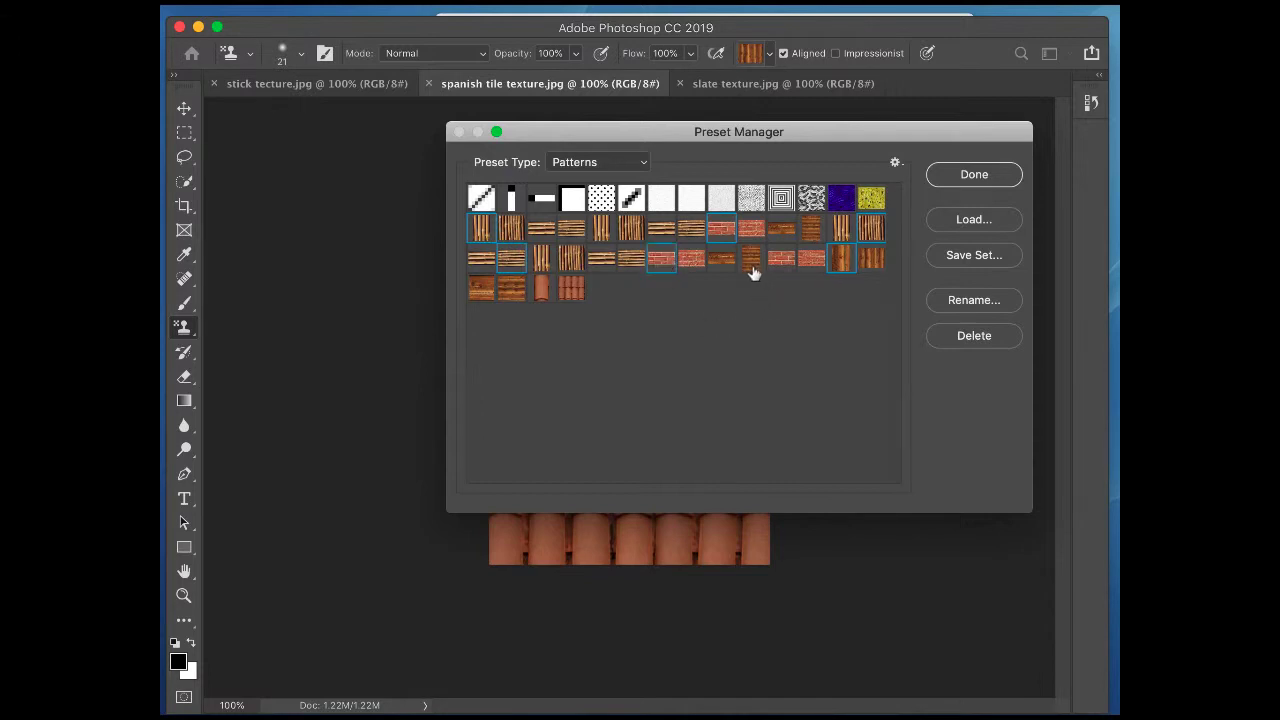
left_click(752, 268, "super")
left_click(571, 266, "super")
left_click(646, 362)
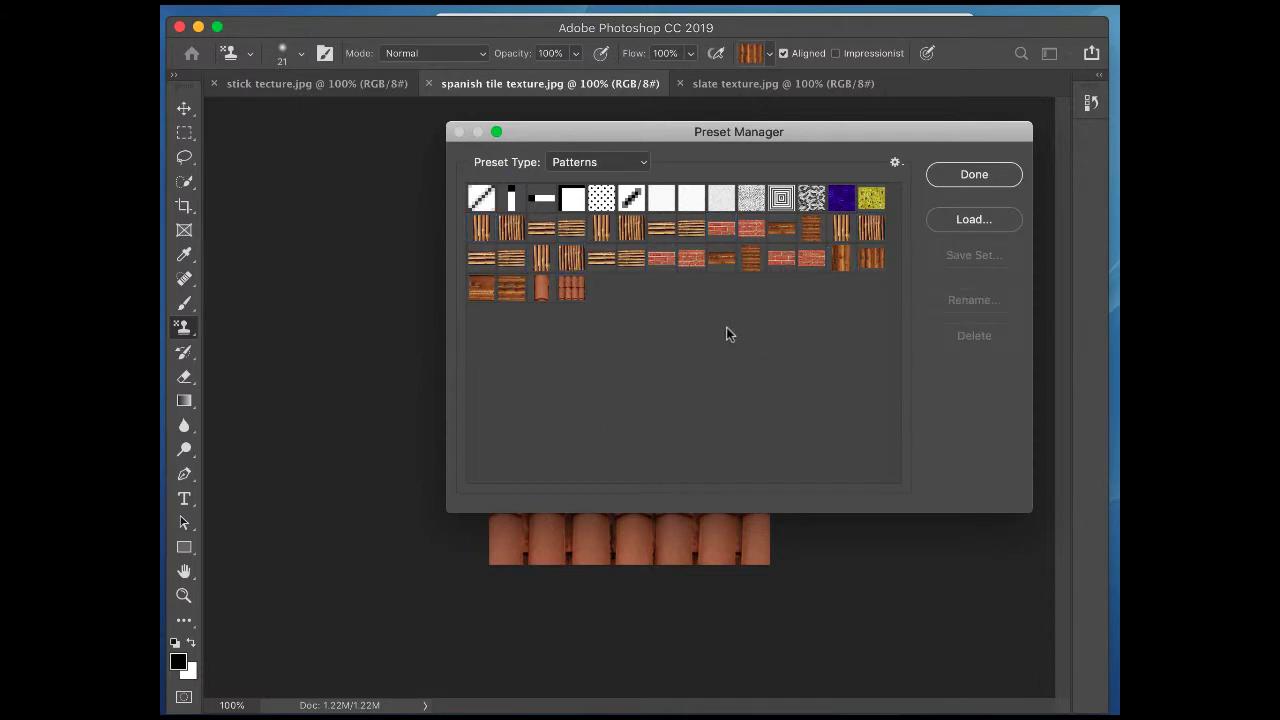
Step: Save the last eight brick, wood and tile patterns as a set named Textures.pat on the Desktop, and close the Preset Manager
left_click(781, 262)
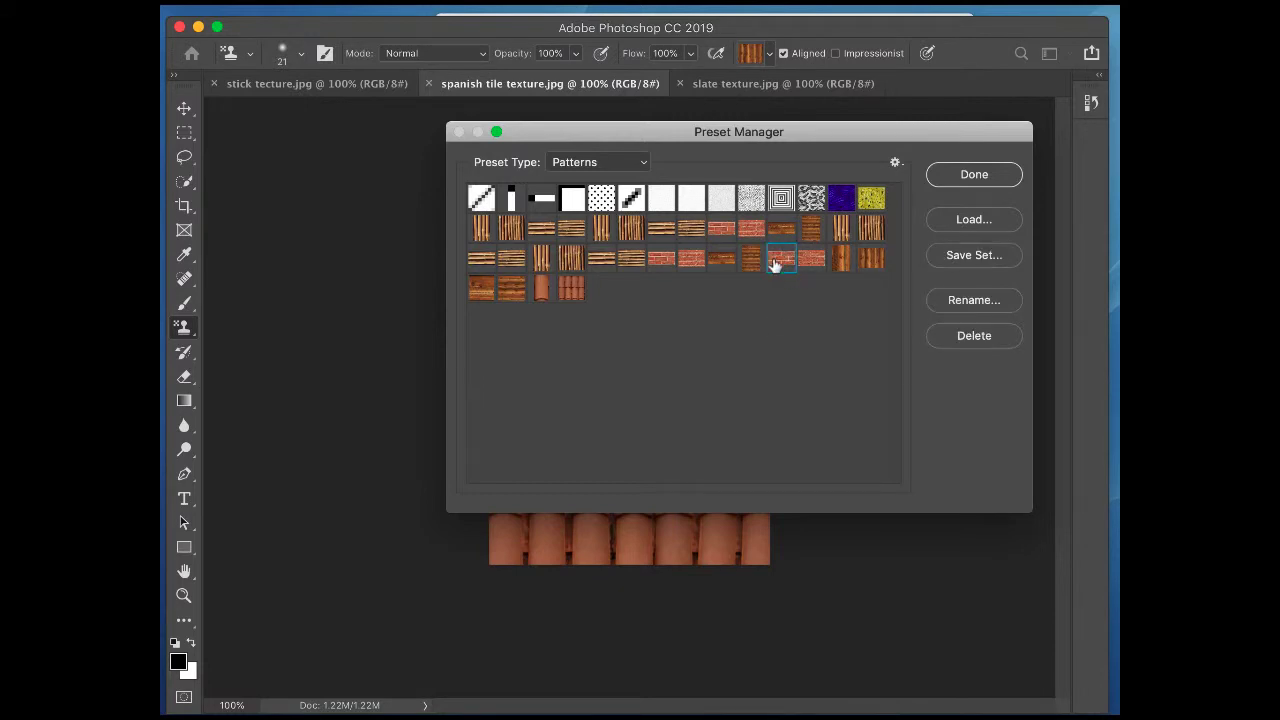
left_click(572, 289, "shift")
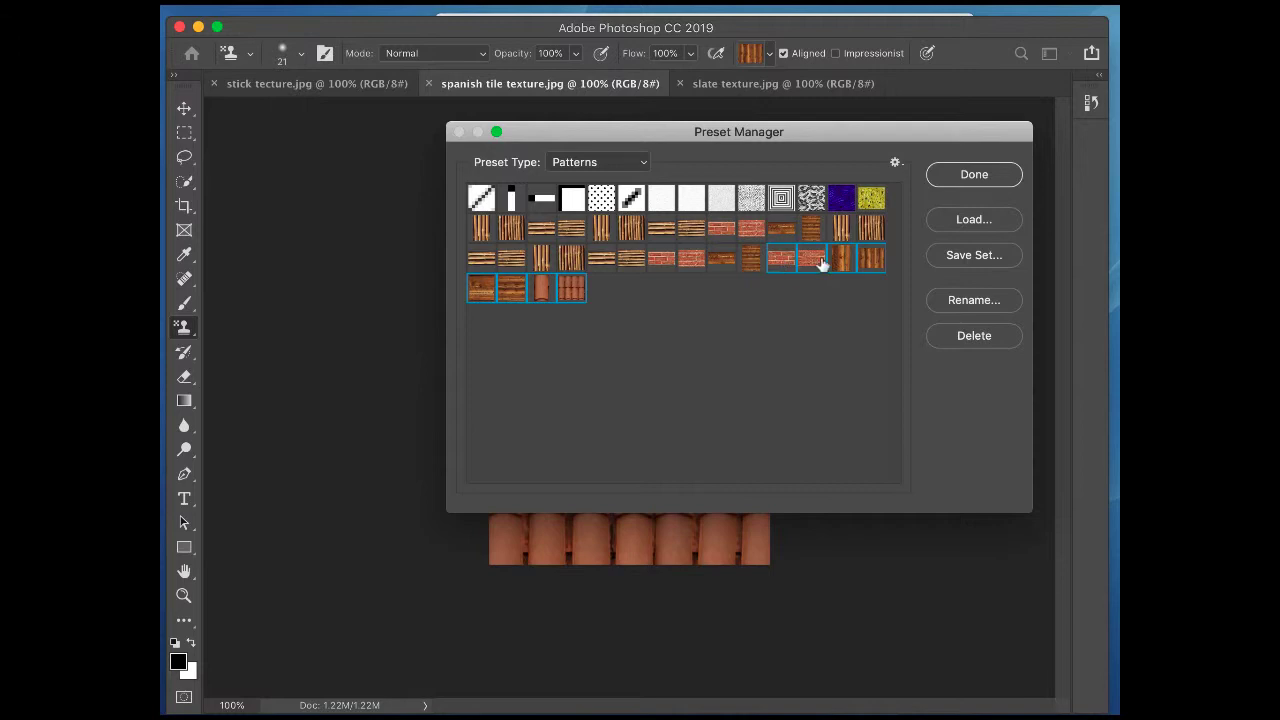
left_click(974, 256)
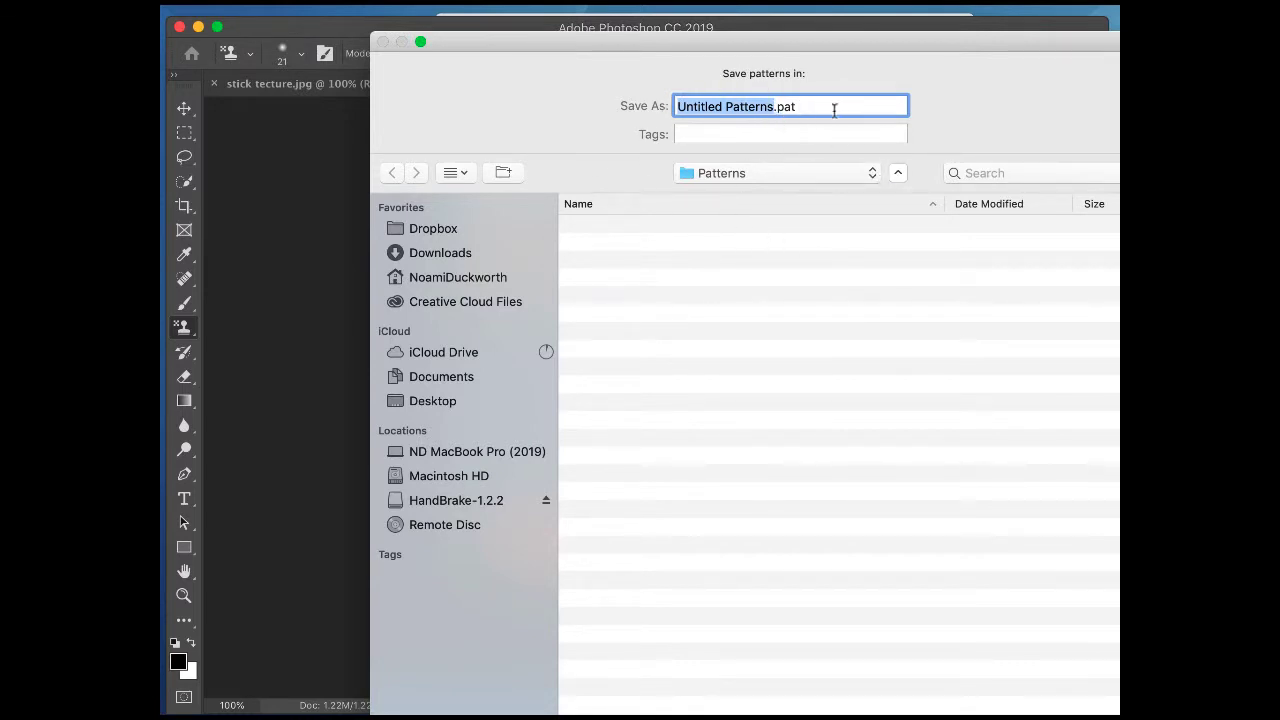
left_click(868, 172)
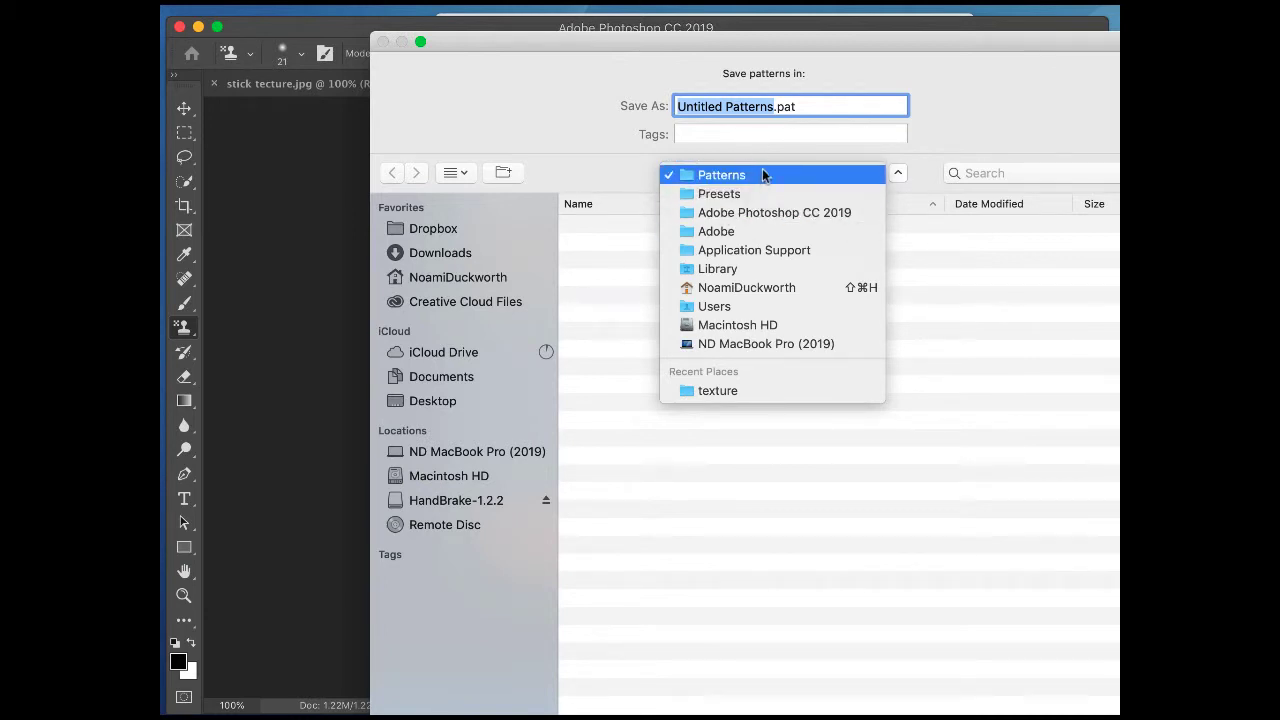
left_click(957, 140)
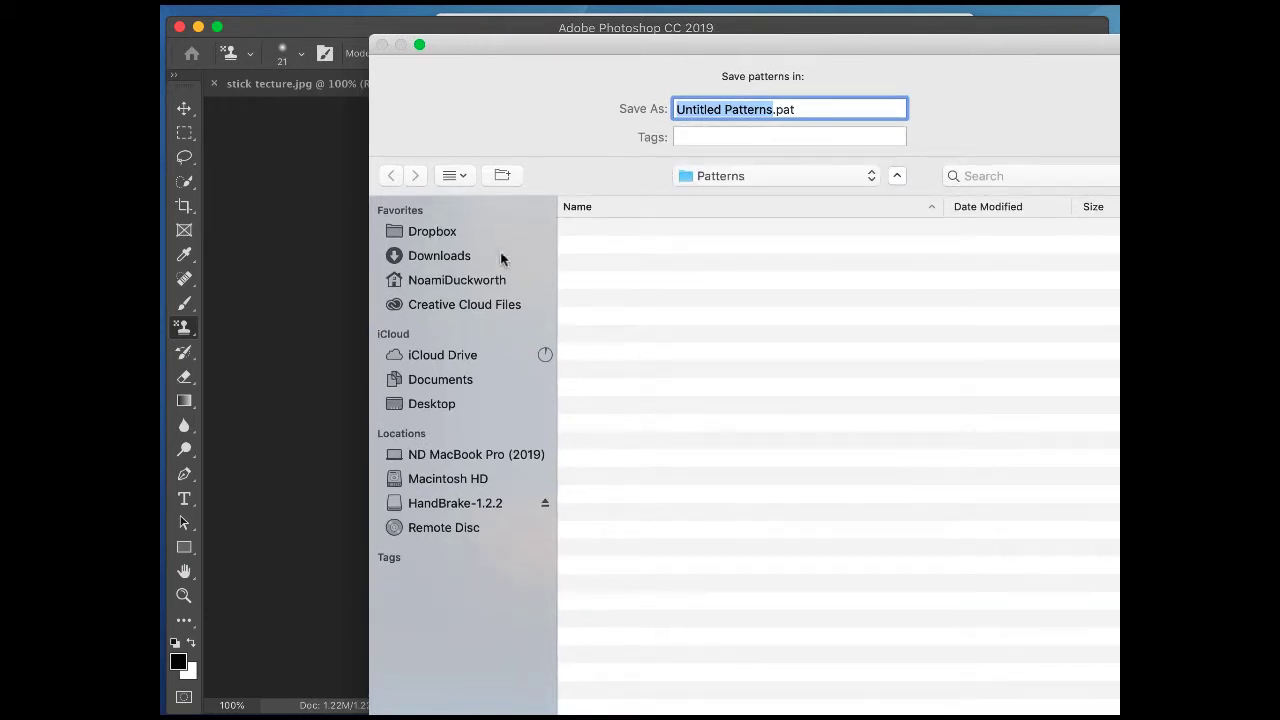
left_click(438, 404)
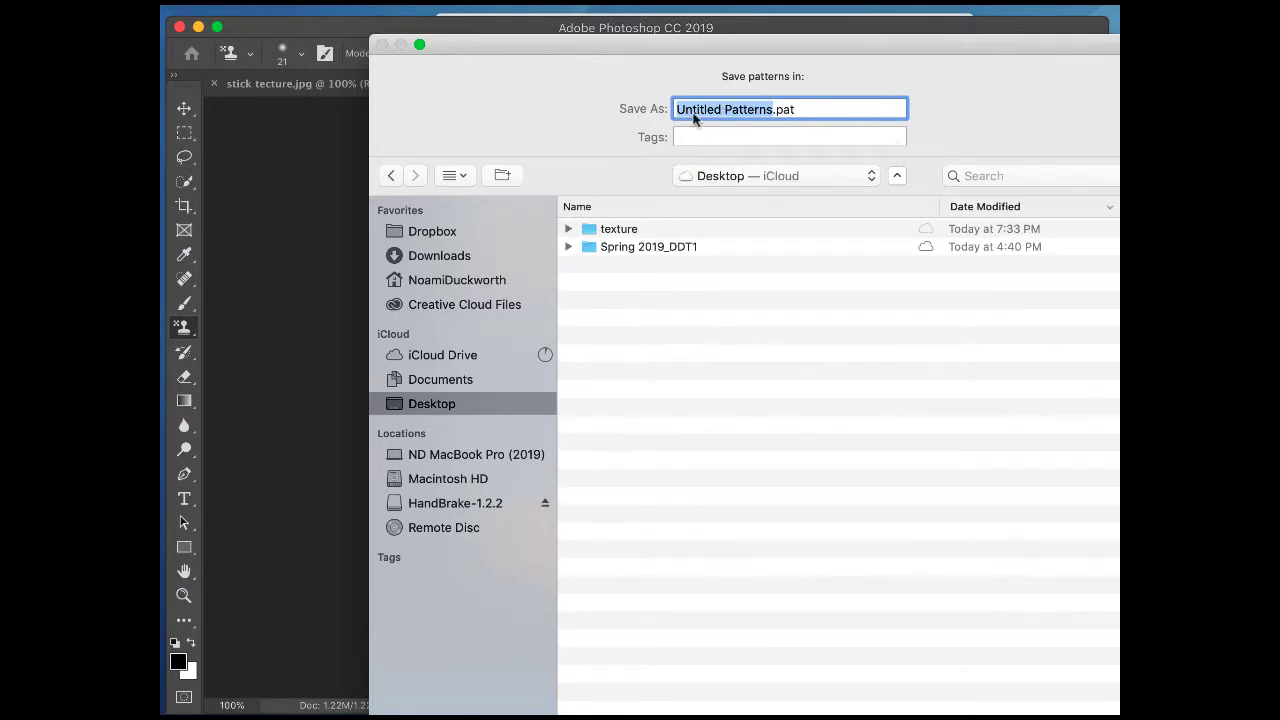
type("Te")
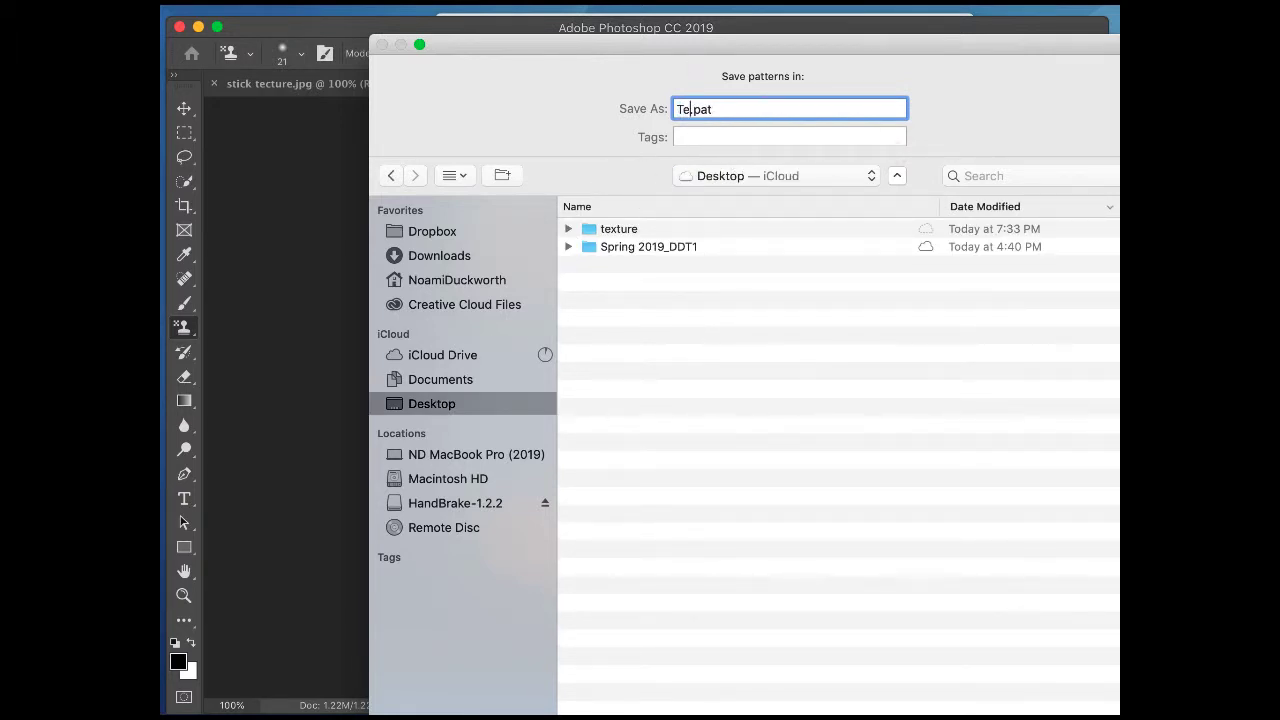
type("xtures")
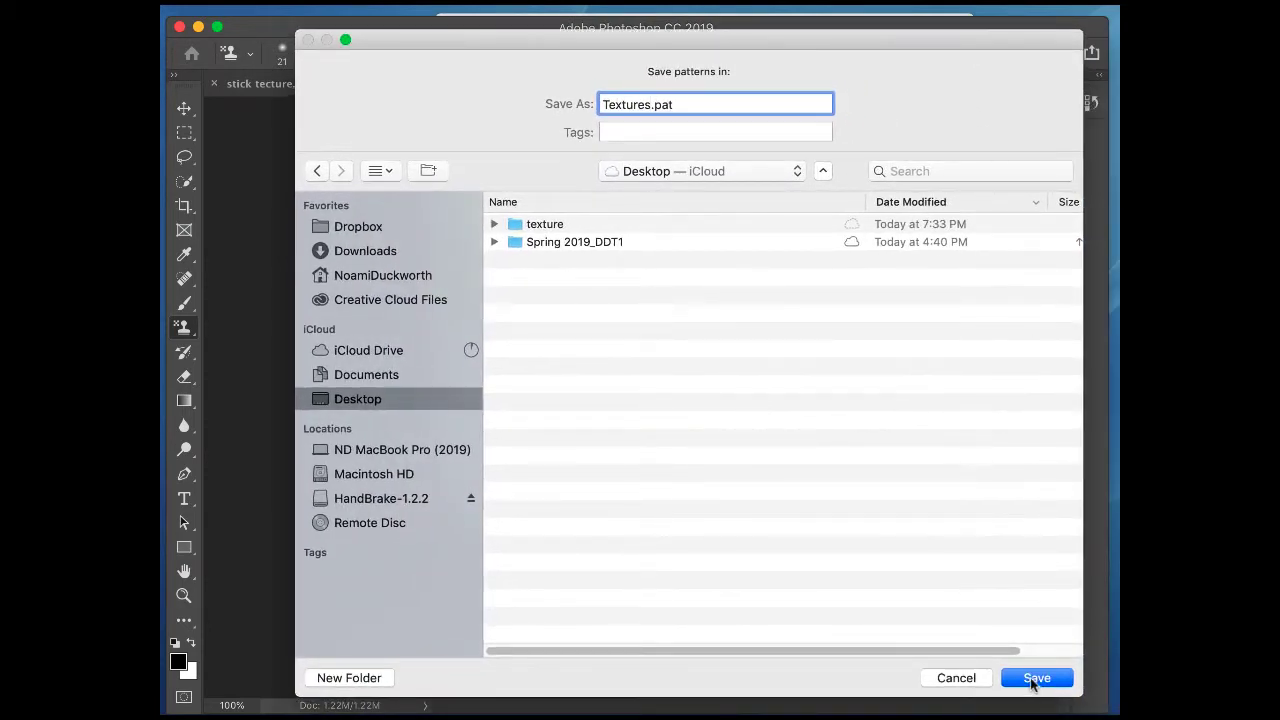
left_click(1035, 679)
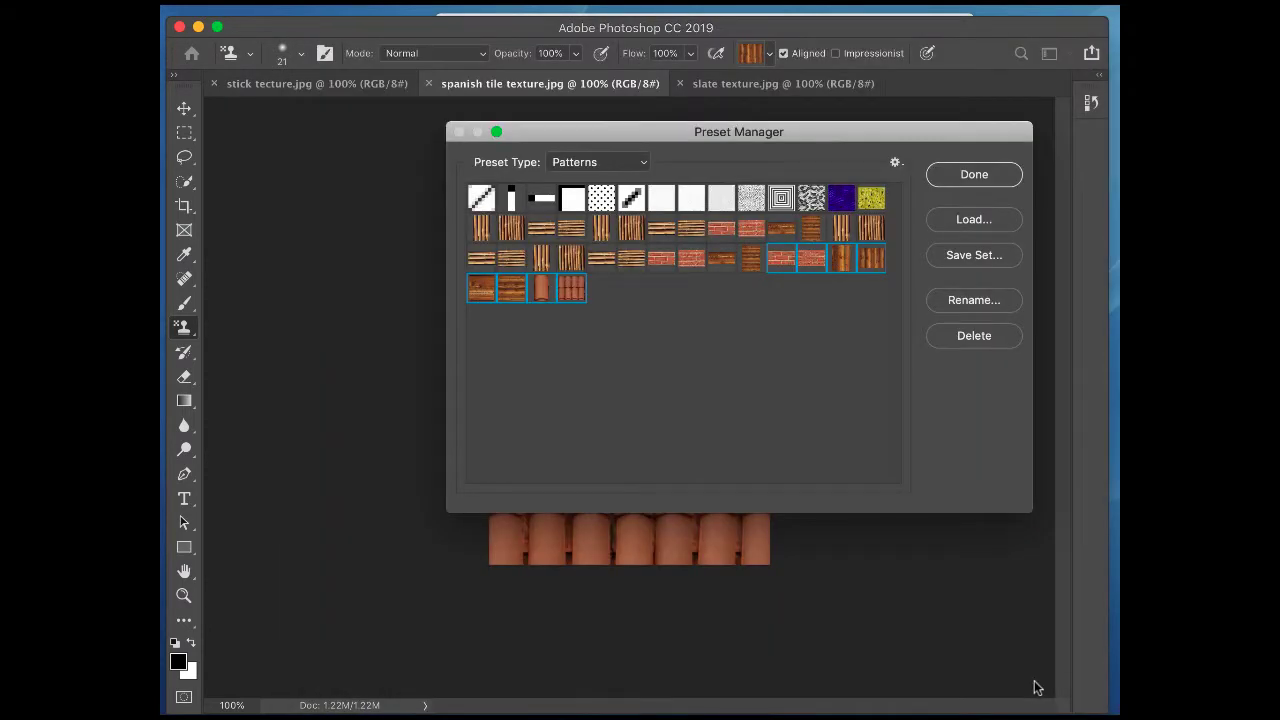
left_click(965, 176)
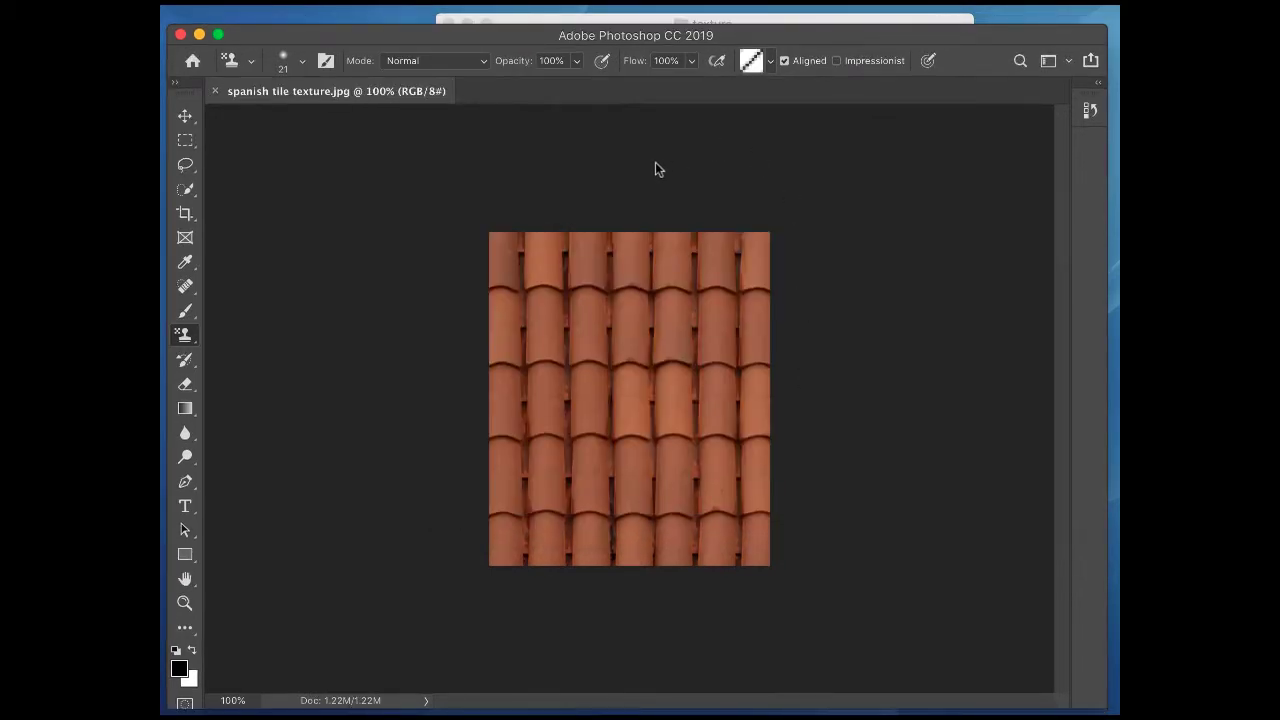
Step: Check the pattern choices of the Pattern Stamp tool, and keep that tool active
left_click(751, 61)
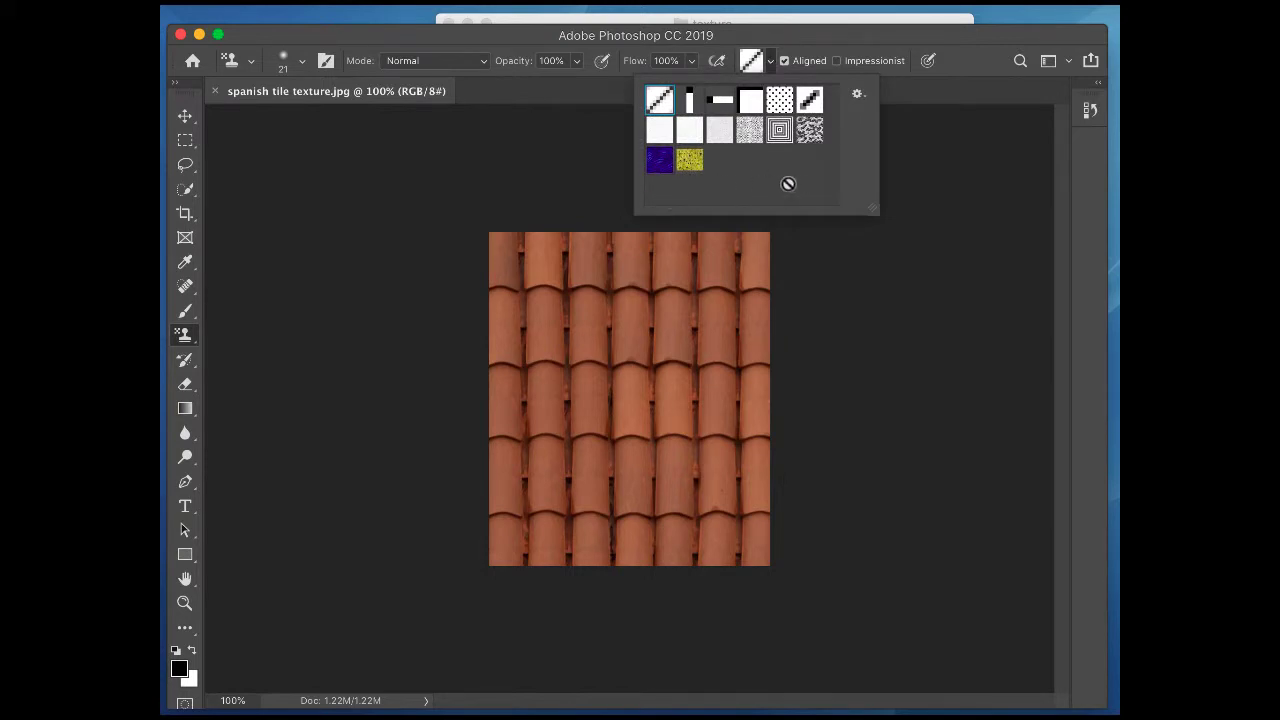
left_click(183, 340)
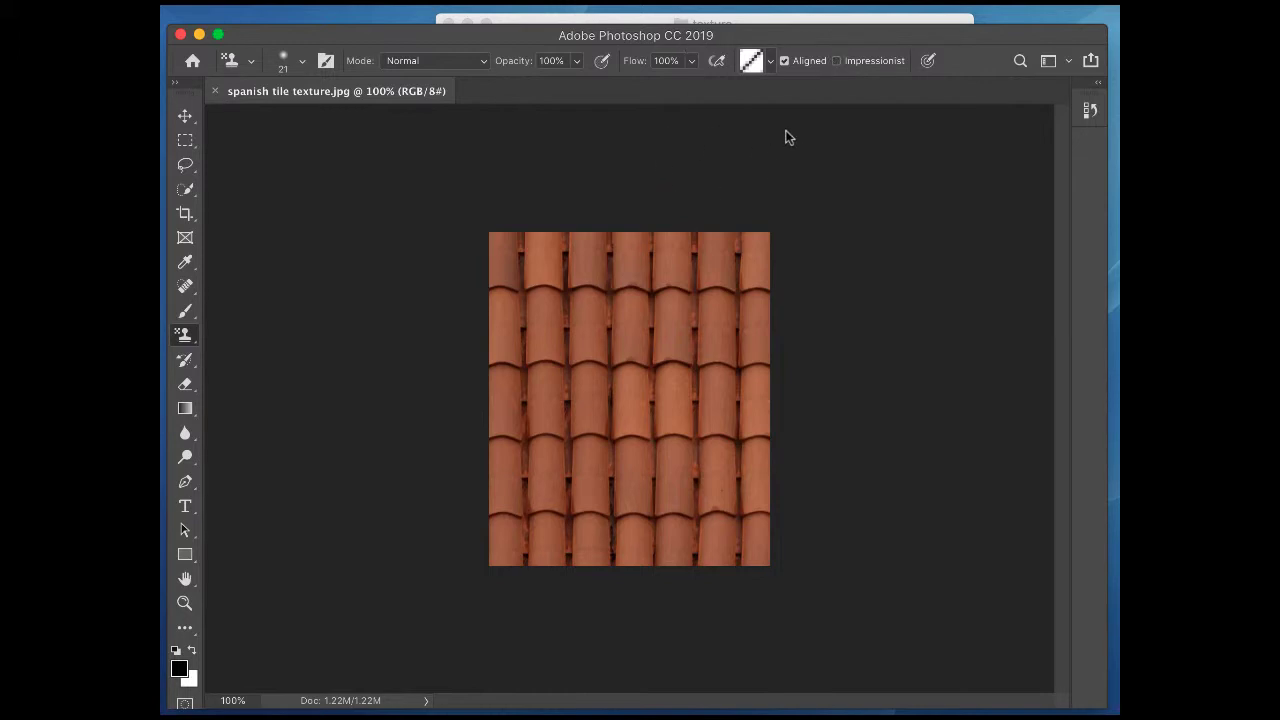
left_click(185, 116)
left_click(183, 337)
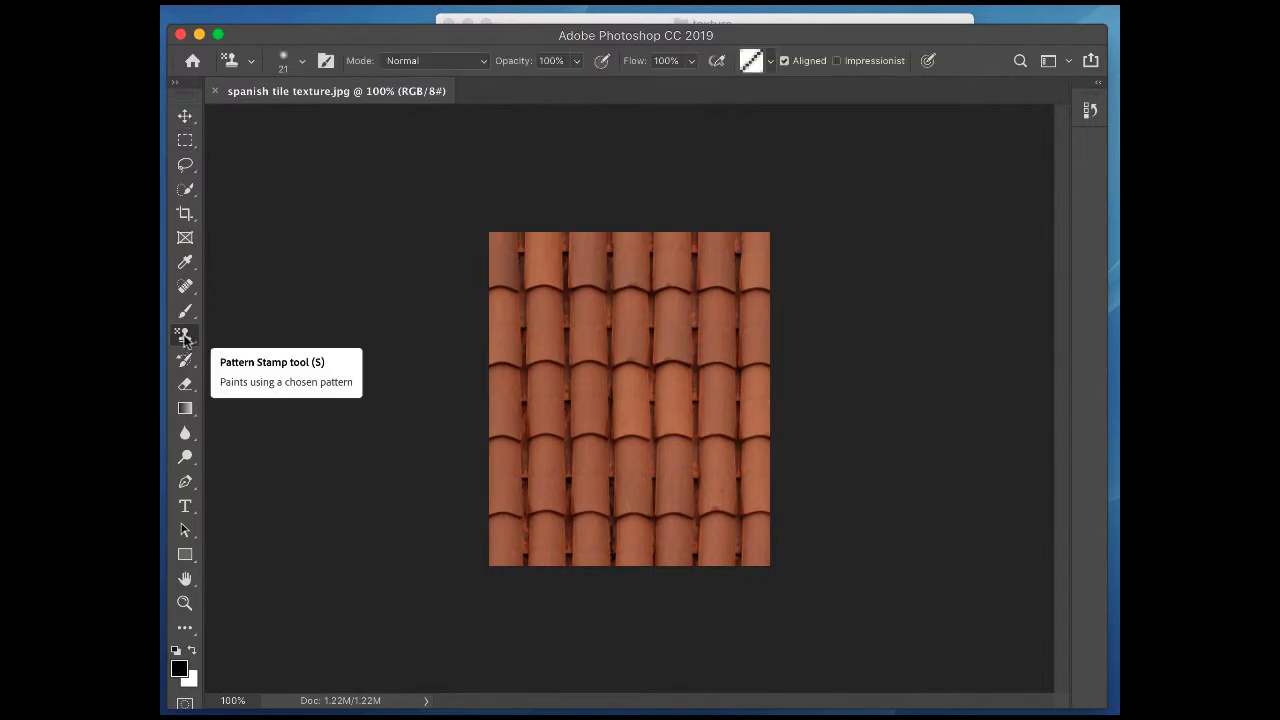
left_click_drag(183, 337, 269, 348)
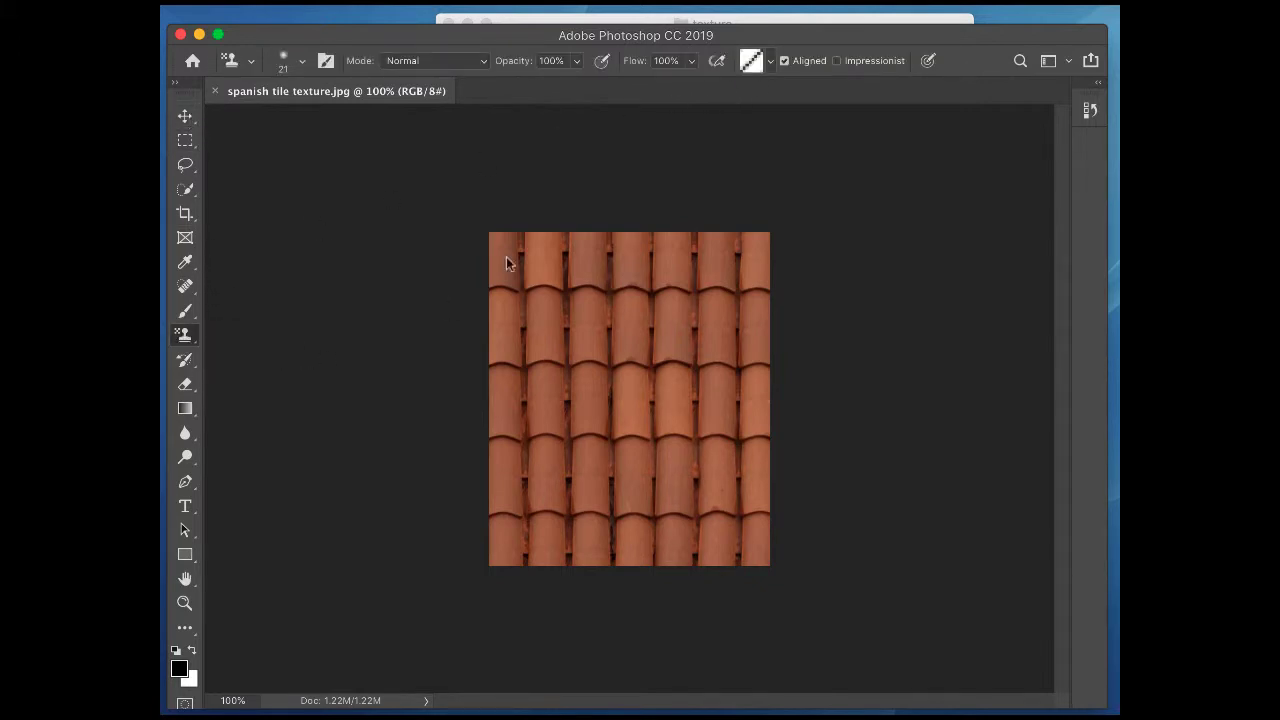
Step: Load Textures.pat from the Desktop into the Pattern Stamp tool's patterns, and enlarge the pattern picker before closing it
left_click(770, 62)
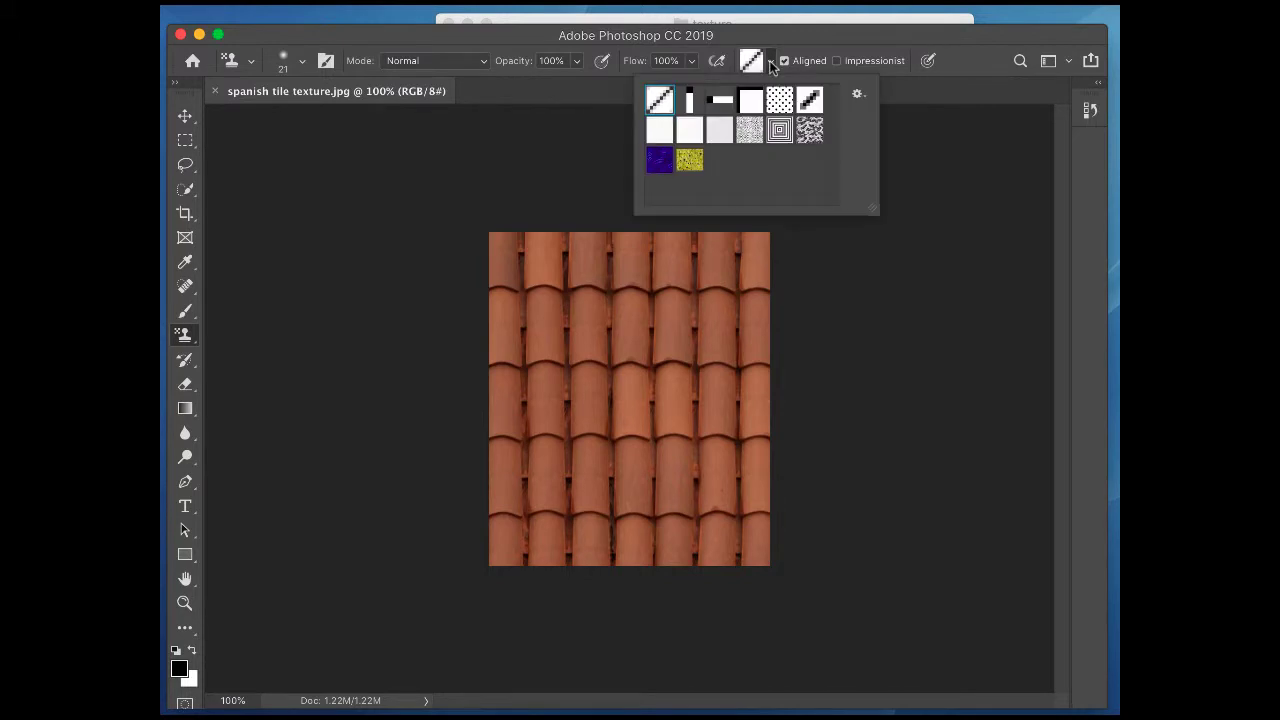
left_click(858, 96)
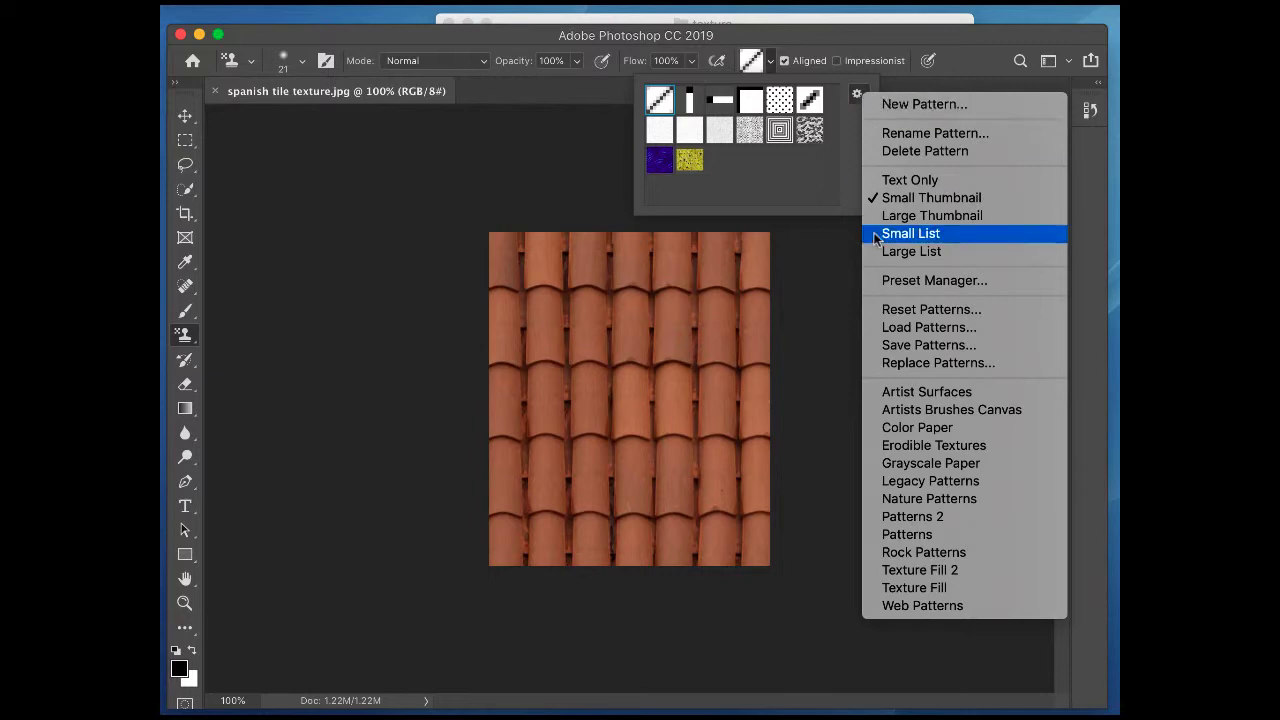
left_click(918, 336)
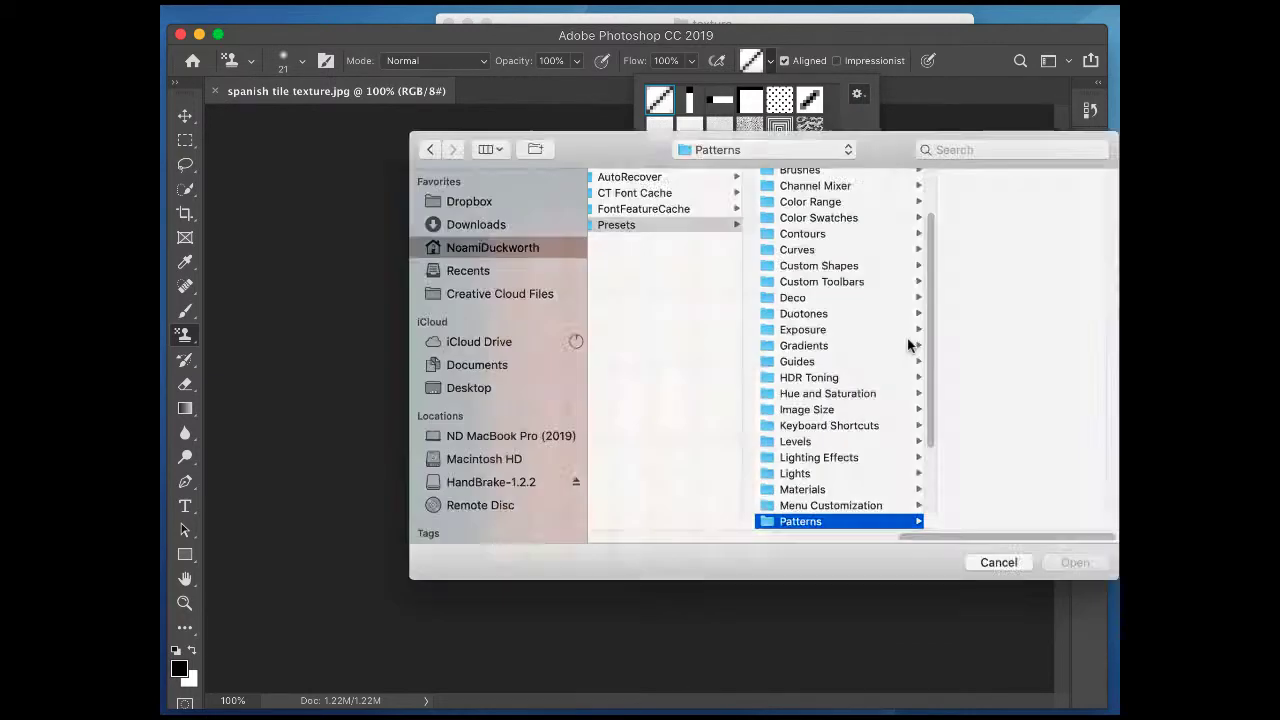
left_click(452, 390)
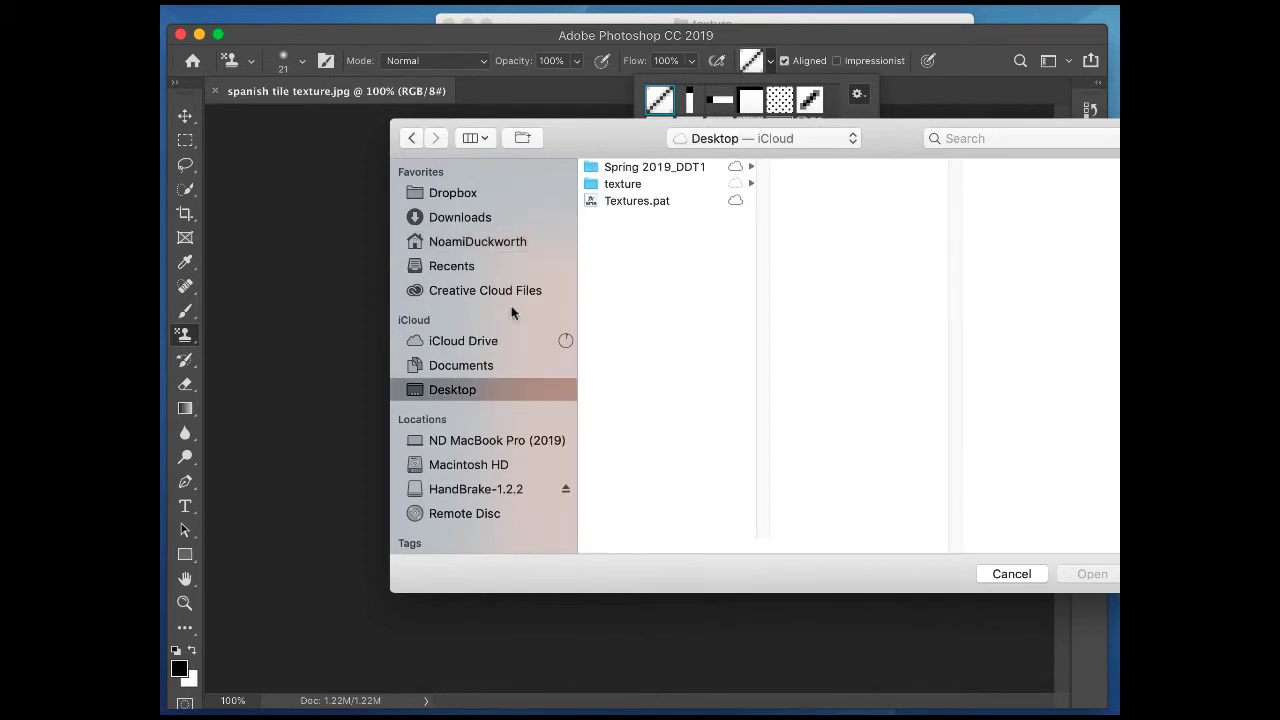
left_click(632, 204)
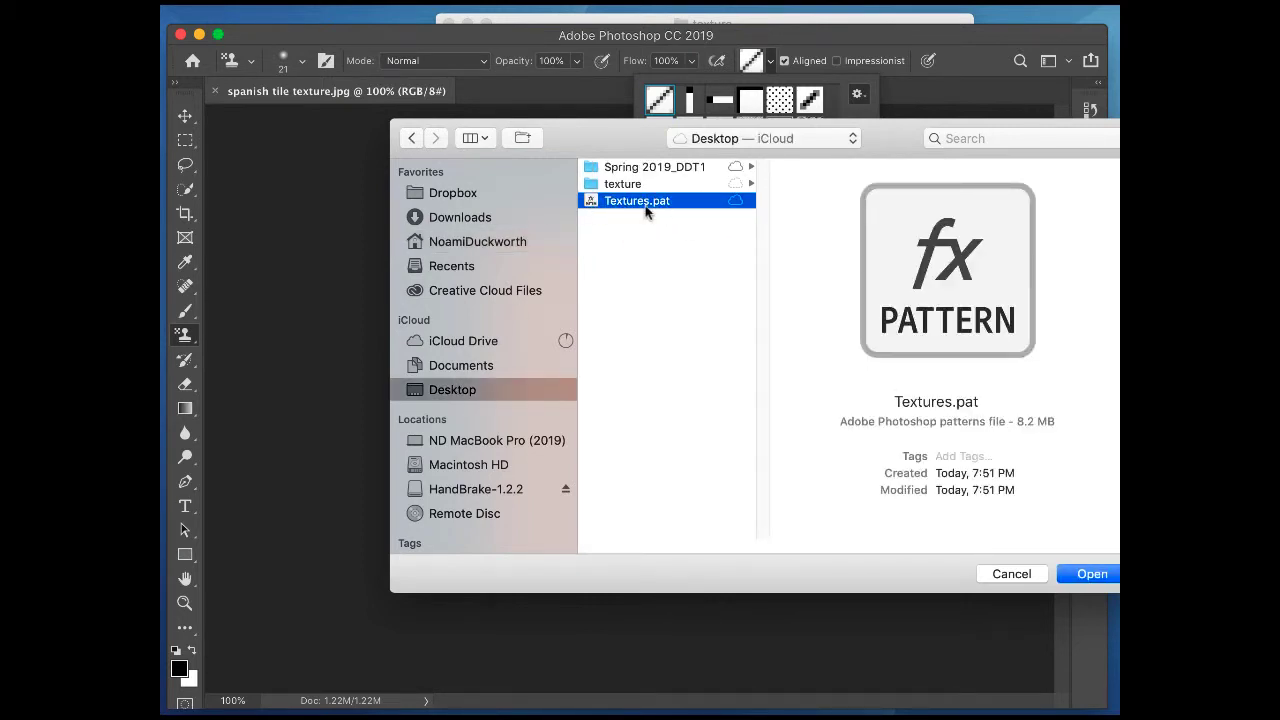
left_click(1080, 576)
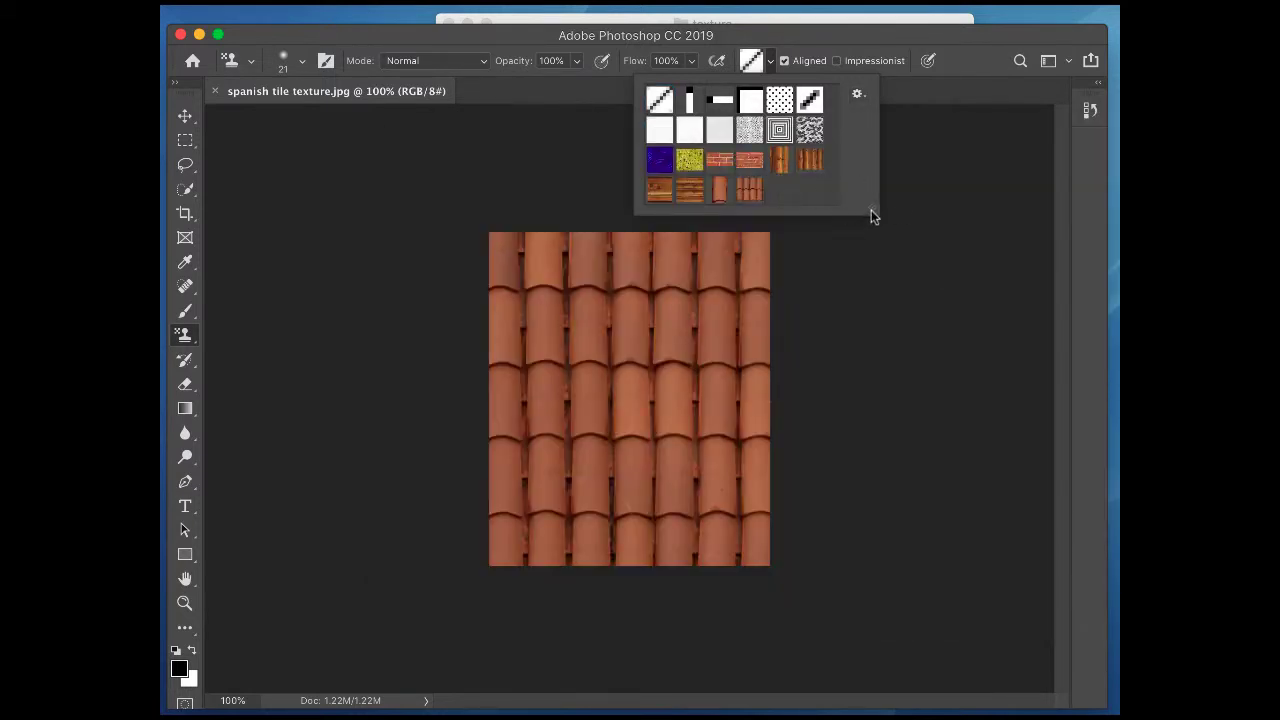
left_click_drag(871, 212, 890, 288)
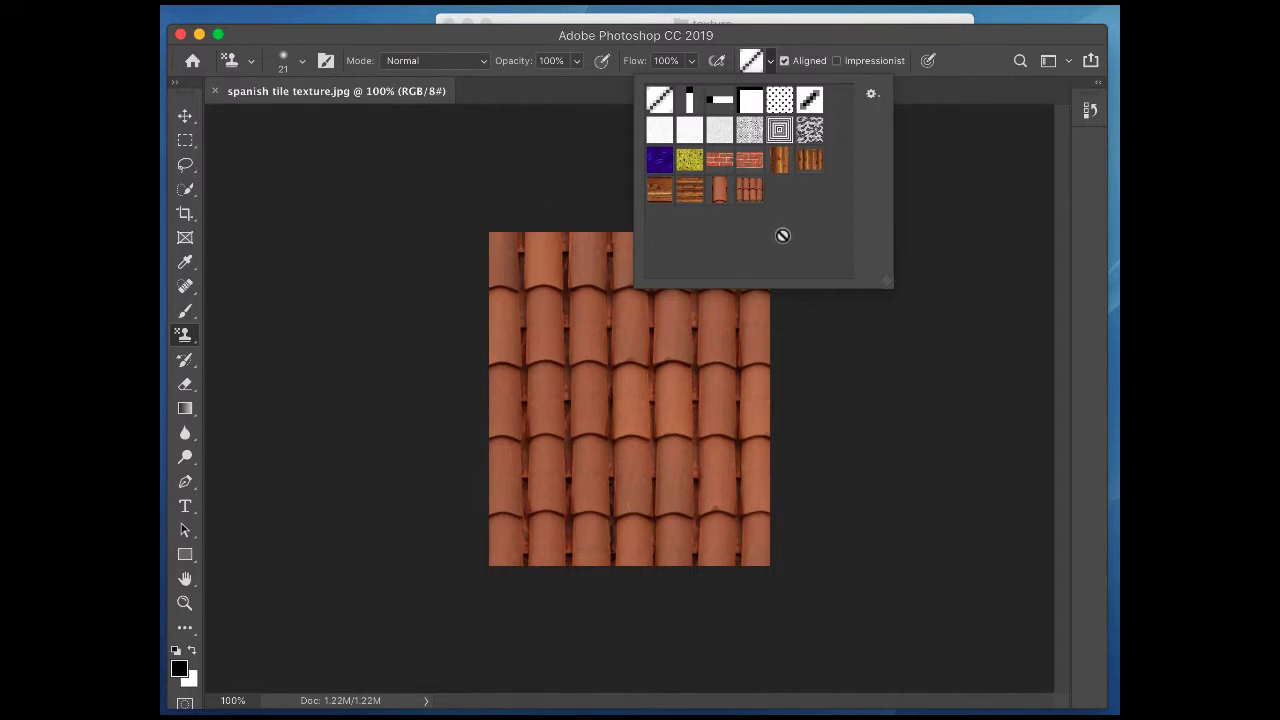
left_click(558, 263)
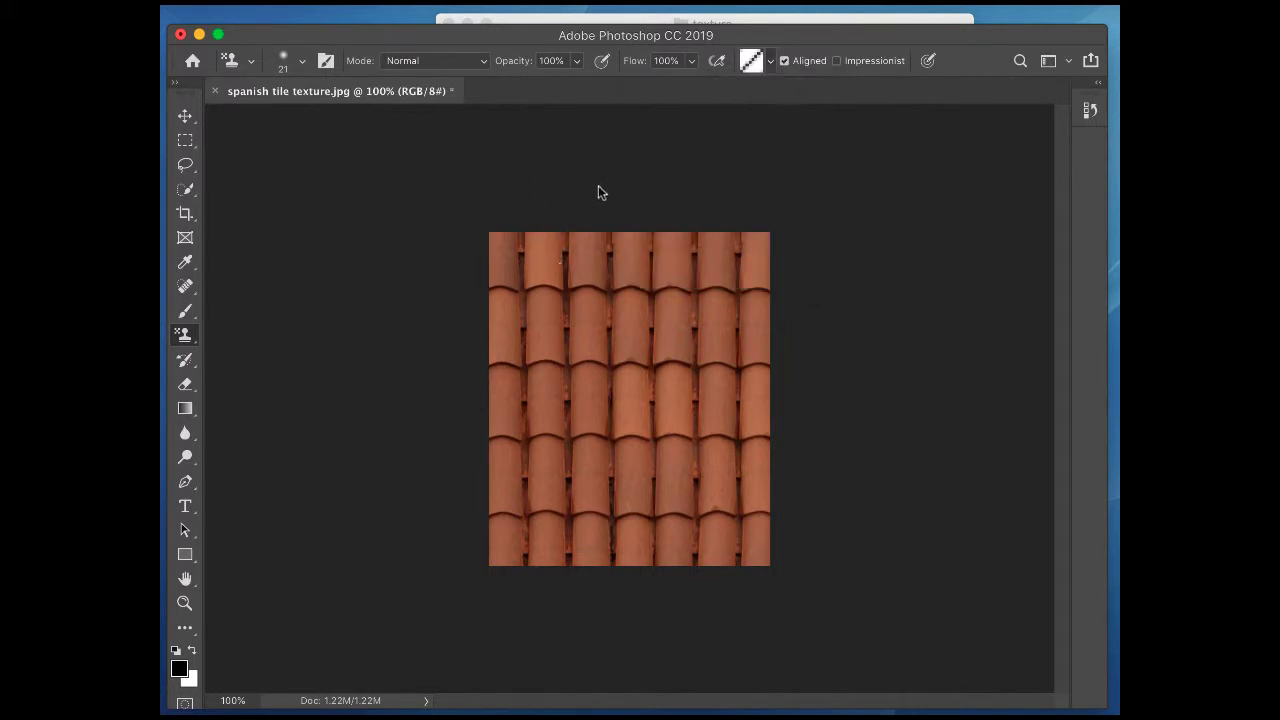
Step: Review the loaded brick, wood and tile patterns in the Preset Manager
left_click(770, 62)
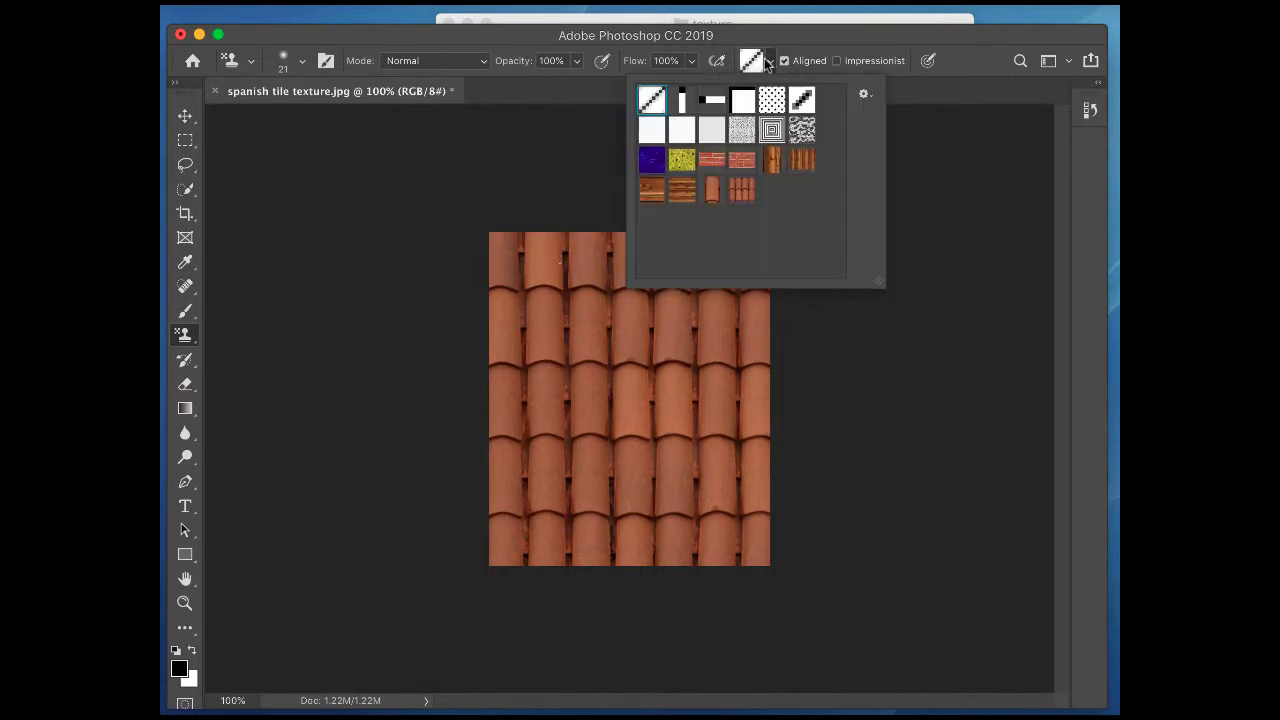
left_click(863, 95)
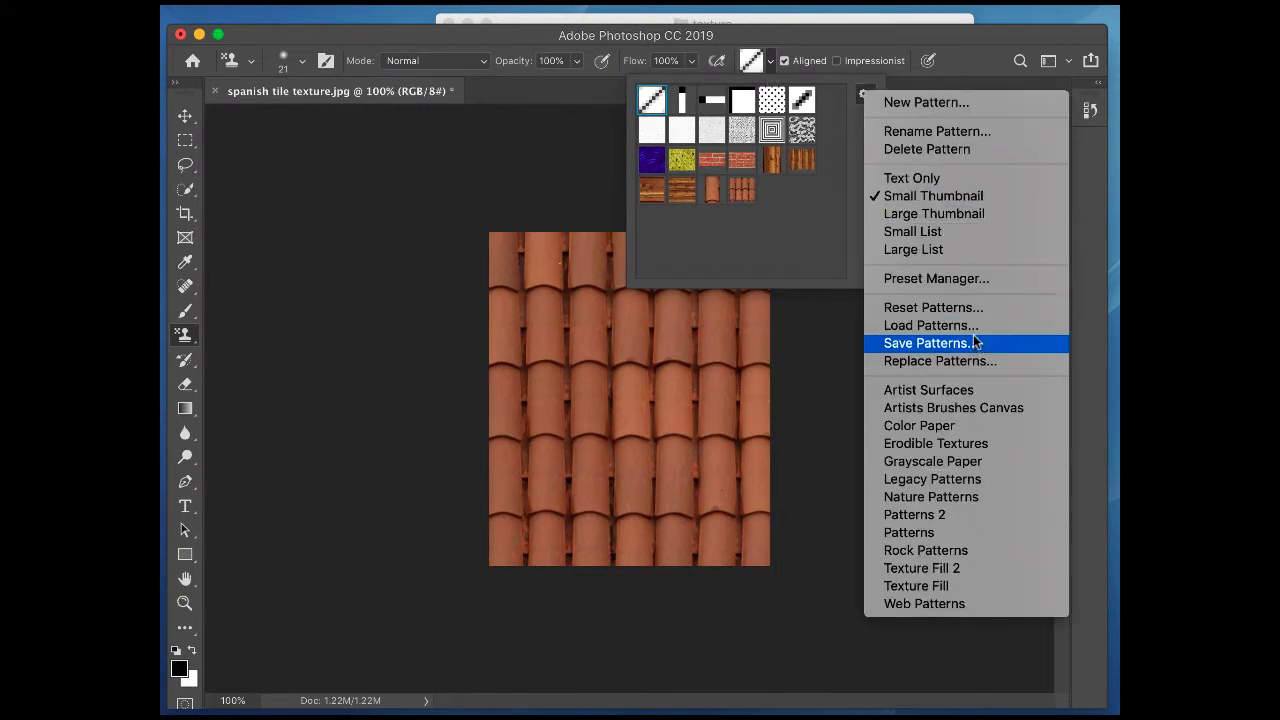
left_click(966, 285)
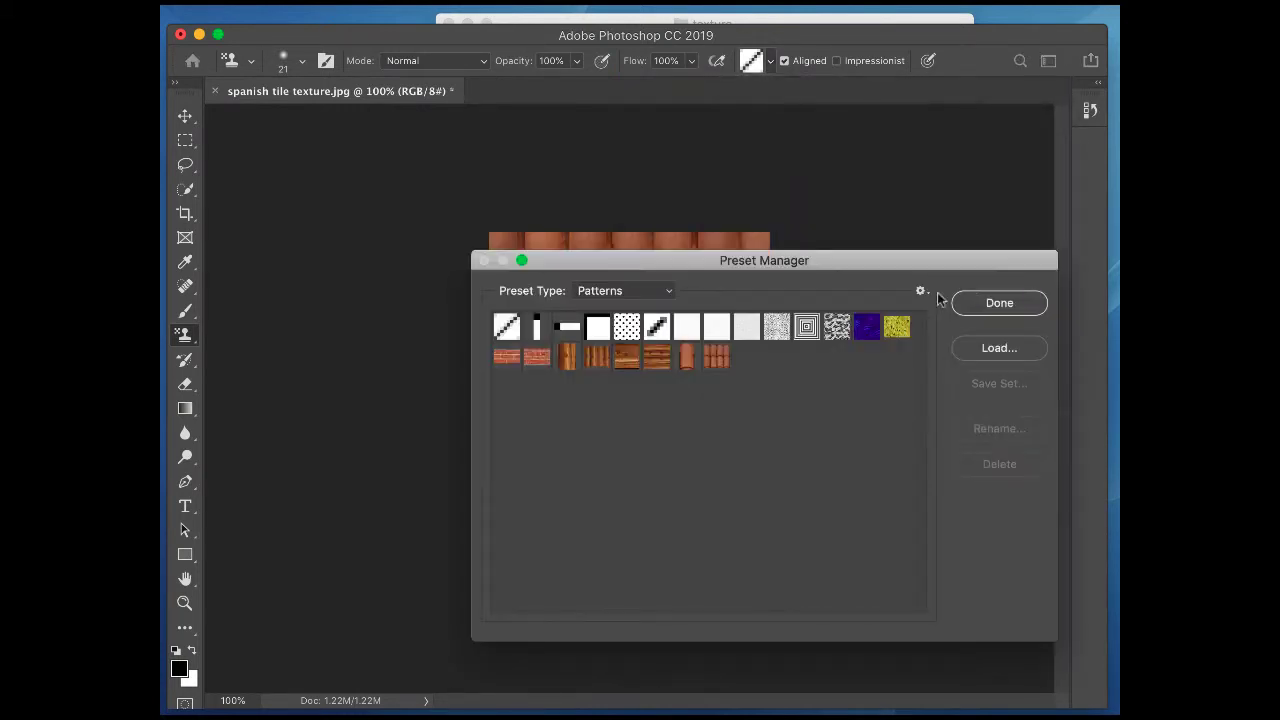
left_click(715, 360, "shift")
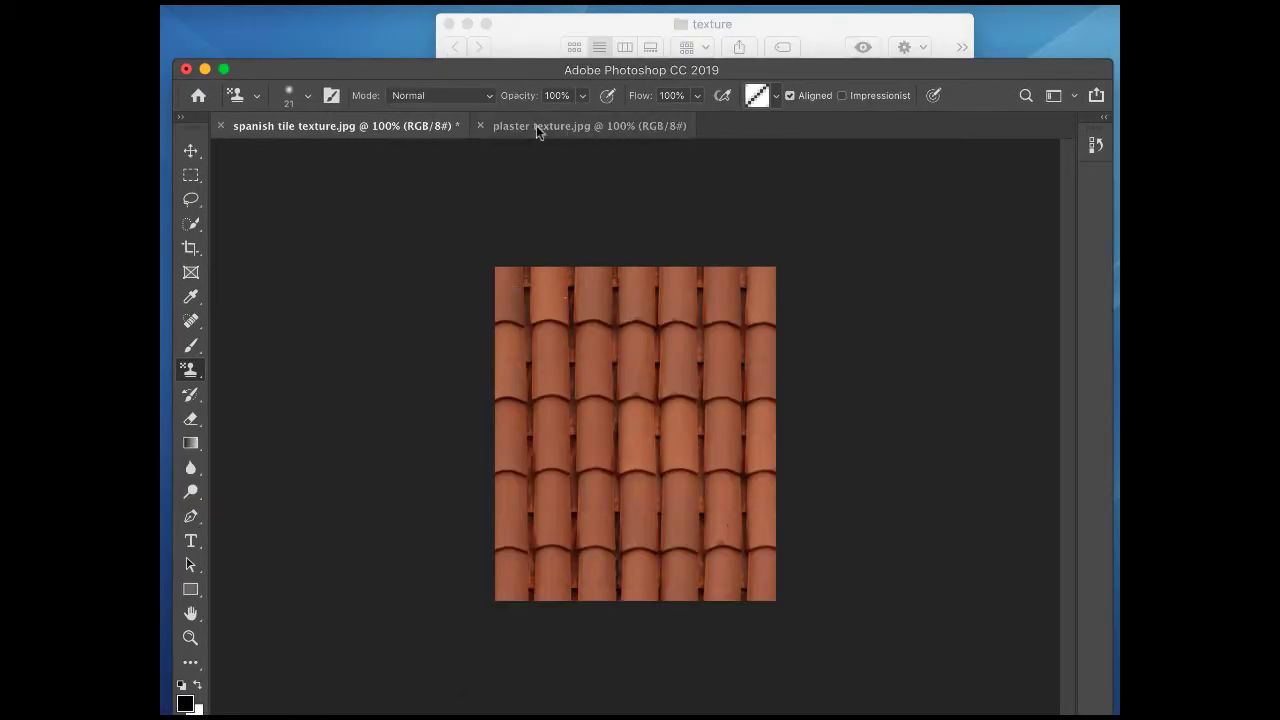
Step: Define a small rectangular area near the centre of plaster texture.jpg as a pattern named plaster large
left_click(536, 128)
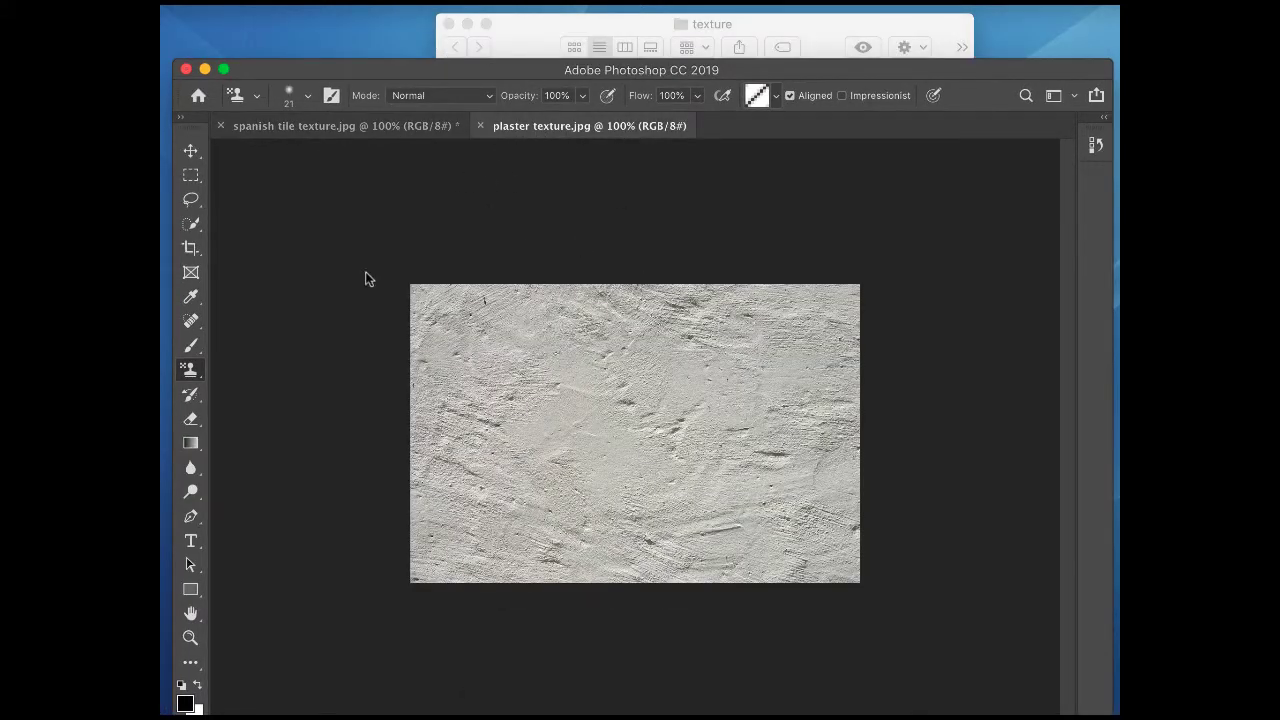
key("m")
left_click_drag(546, 404, 654, 505)
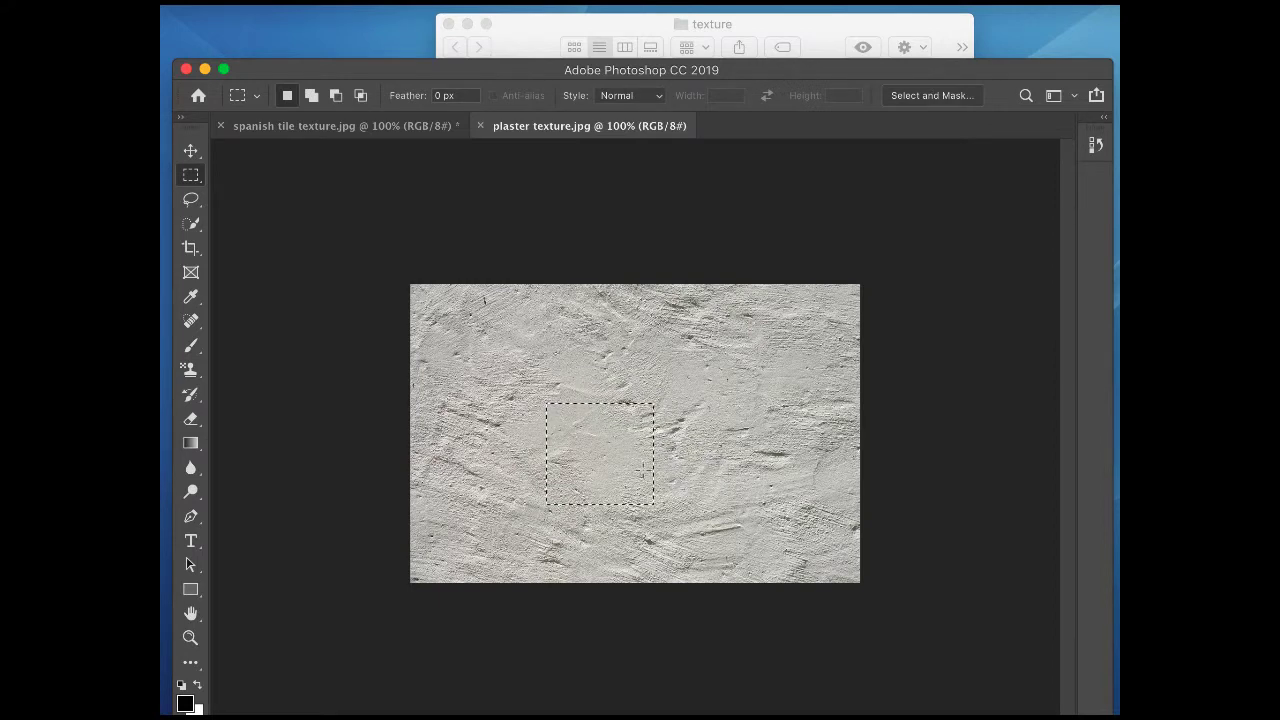
left_click(182, 3)
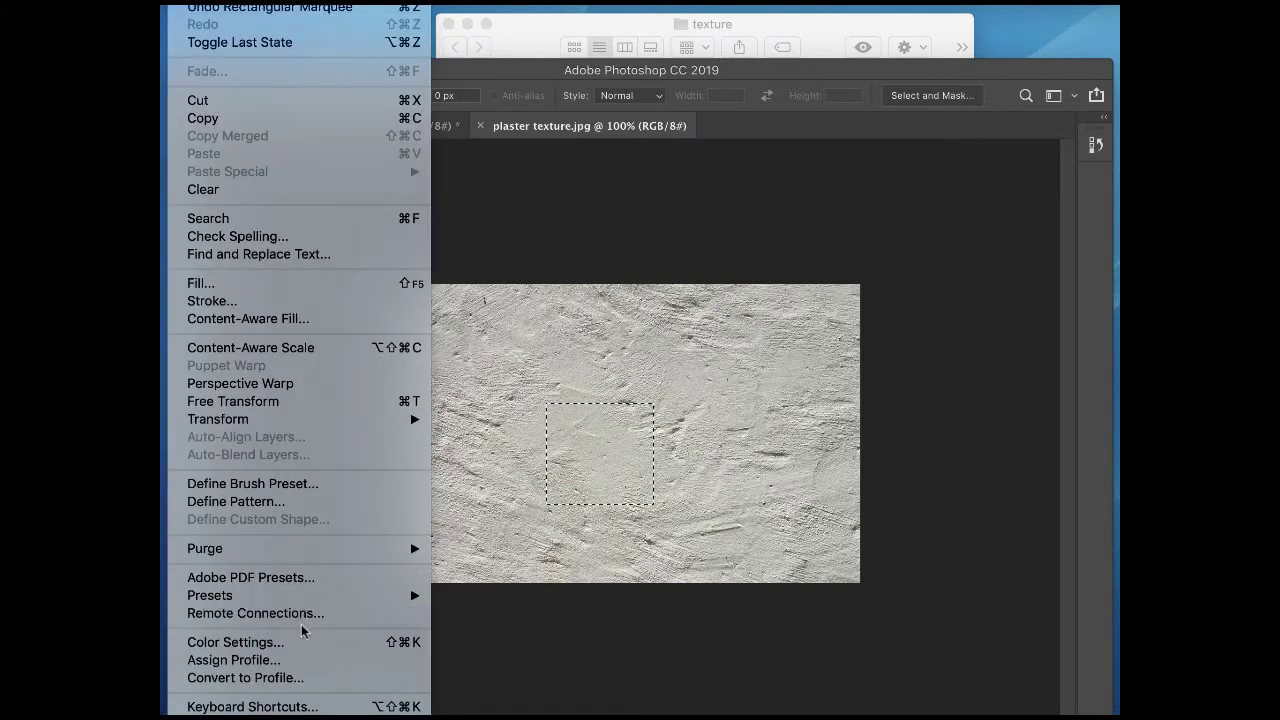
left_click(276, 501)
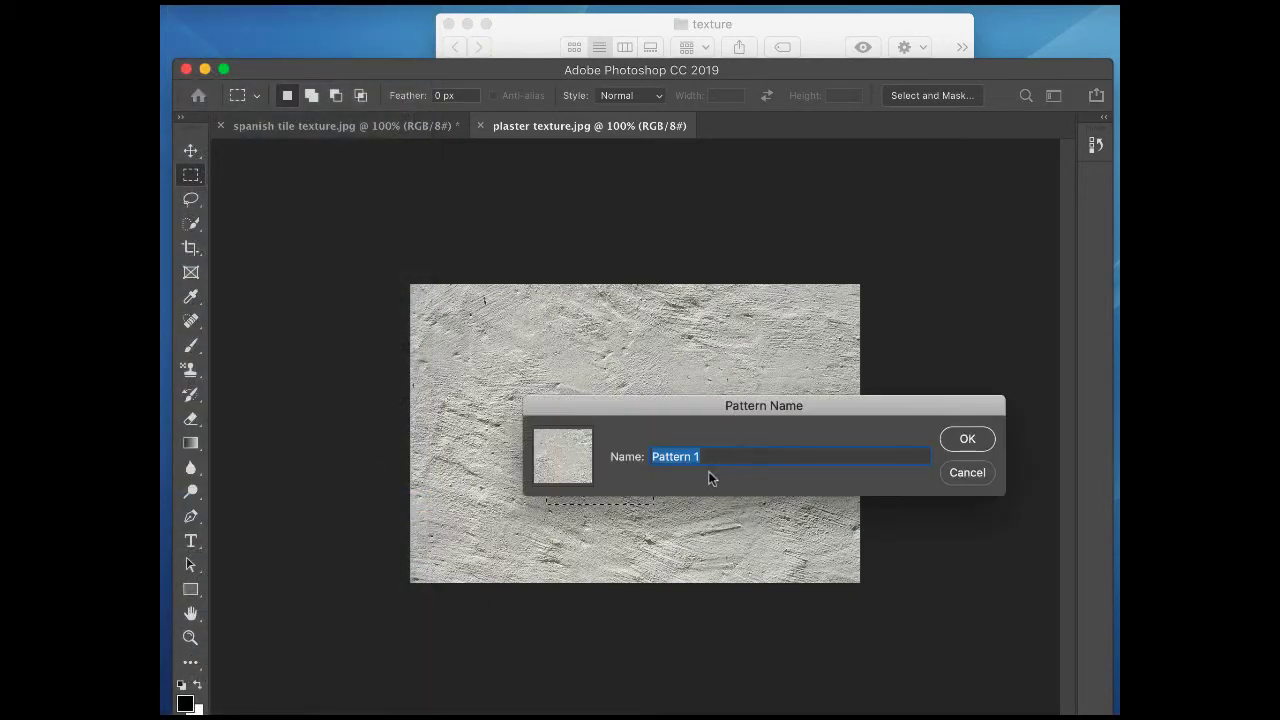
type("plaster large")
left_click(958, 444)
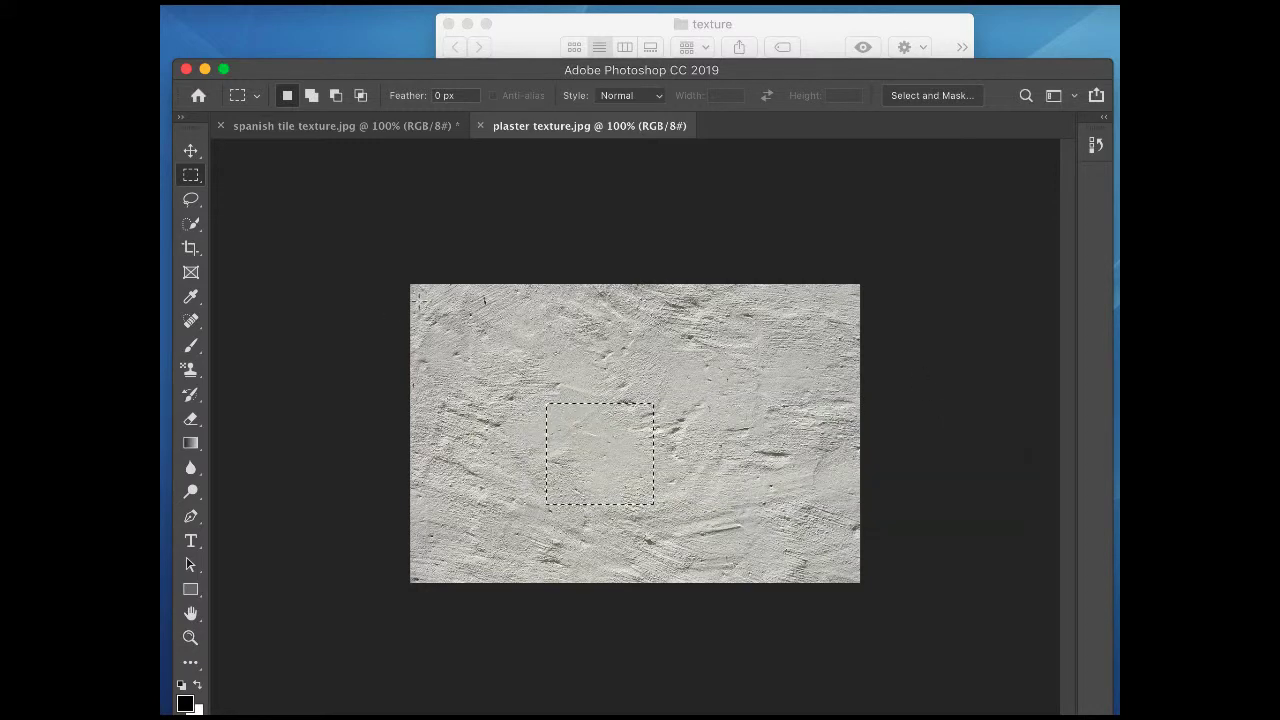
Step: Select nearly the whole plaster image and define it as a pattern named Plaster small
left_click_drag(412, 286, 860, 580)
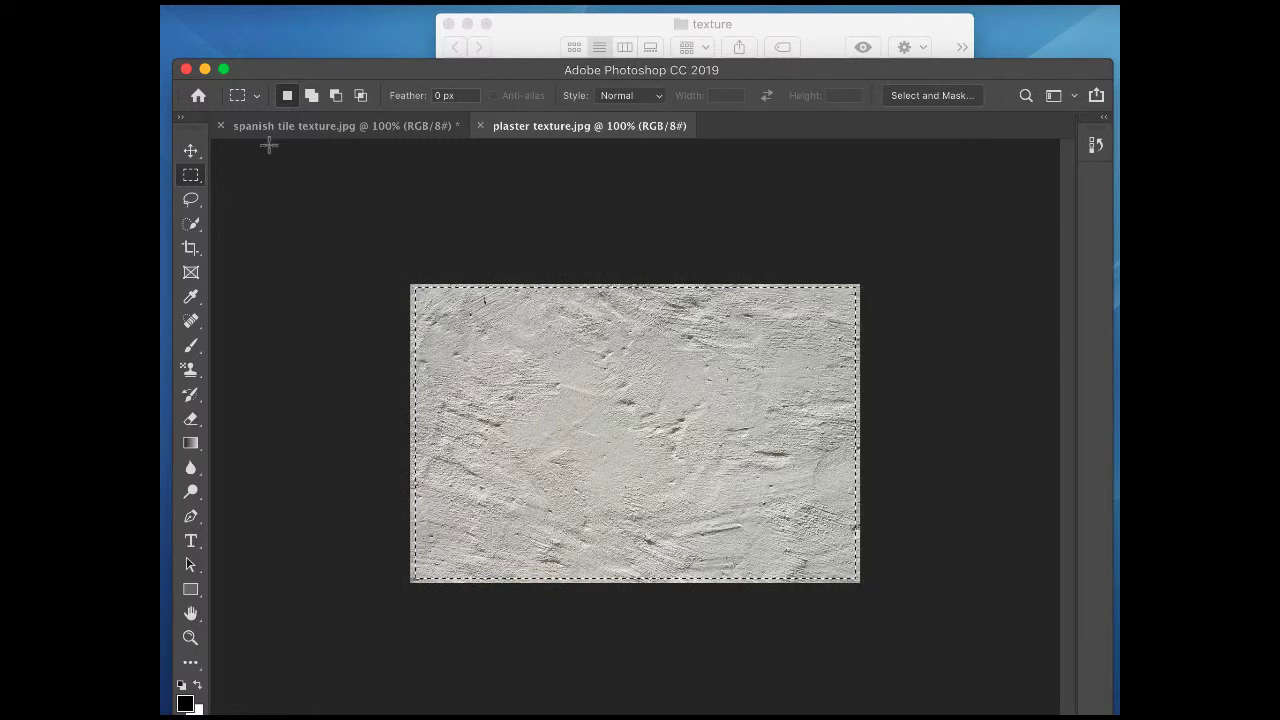
left_click(185, 5)
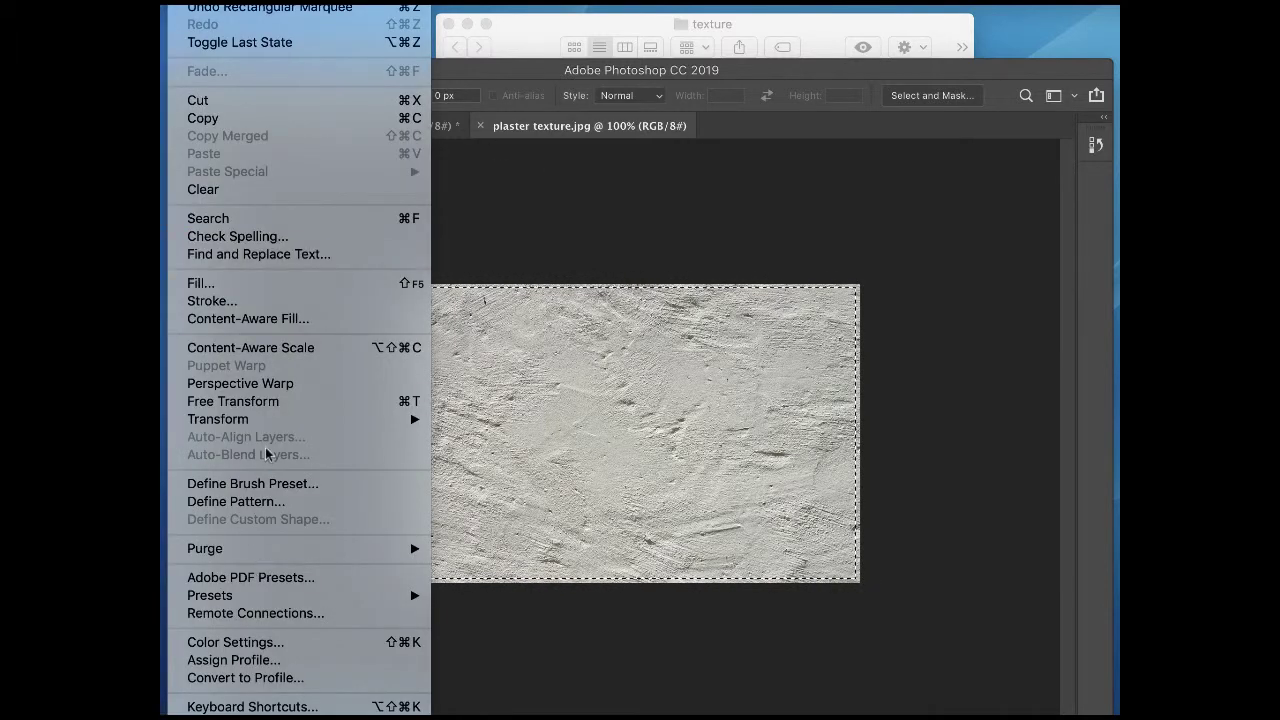
left_click(236, 501)
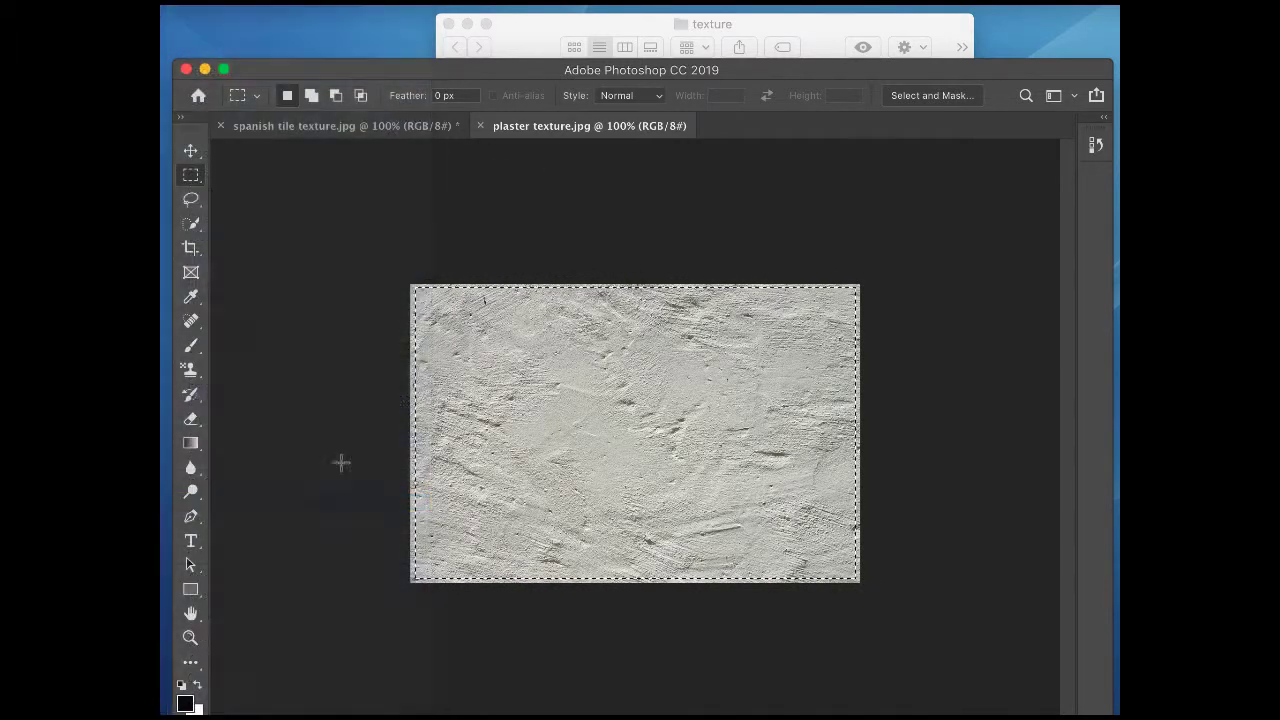
type("Plaster small")
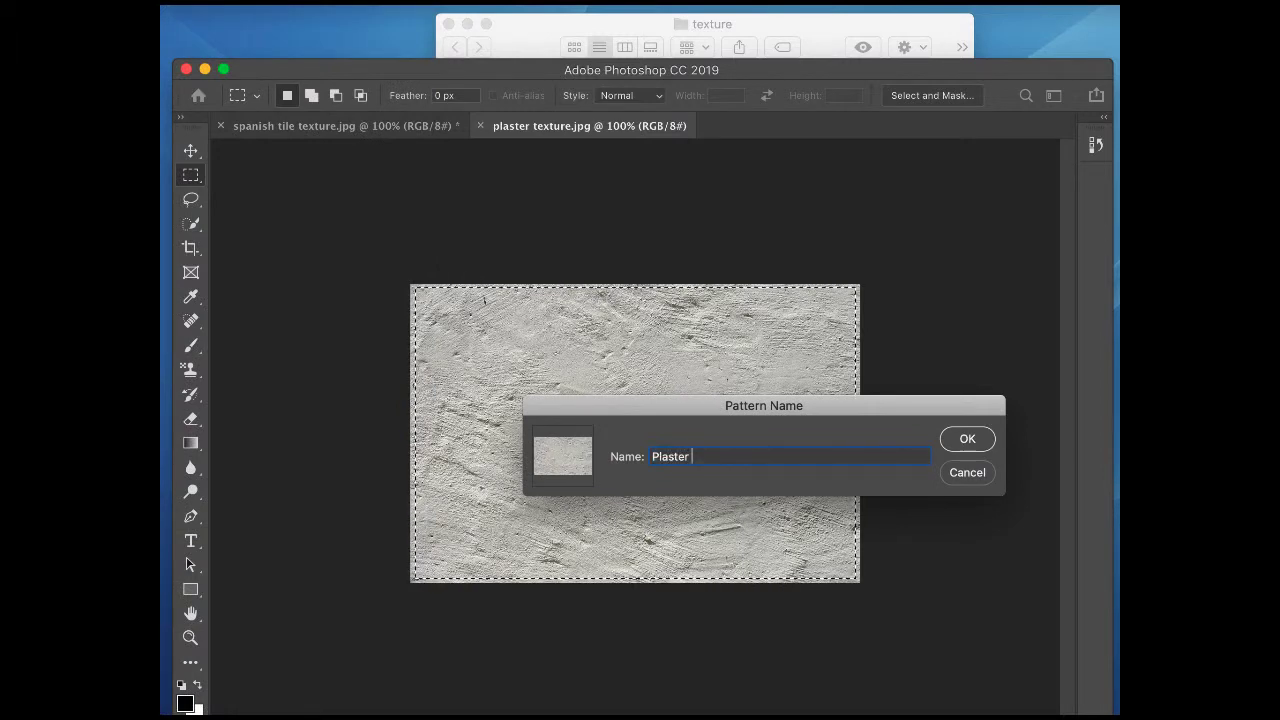
left_click(951, 443)
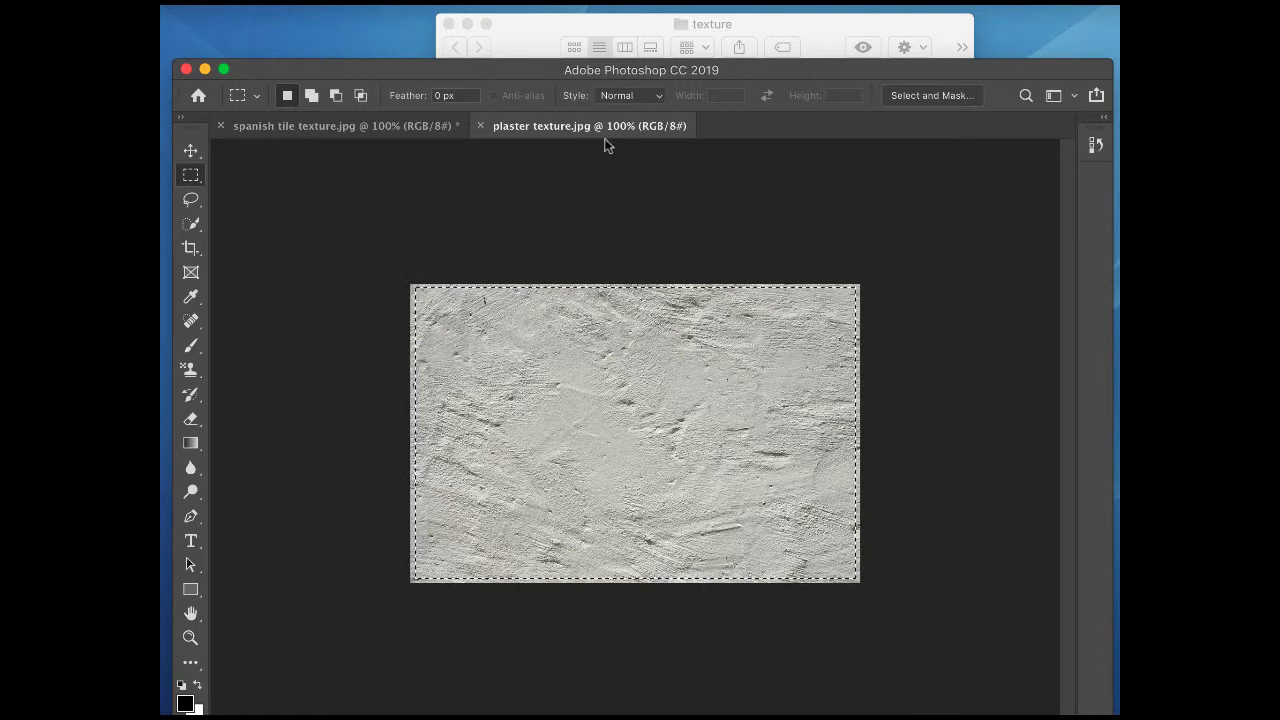
Step: Save all the brick, wood, tile and plaster patterns as a set from the Preset Manager, replacing Textures.pat on the Desktop
left_click(189, 371)
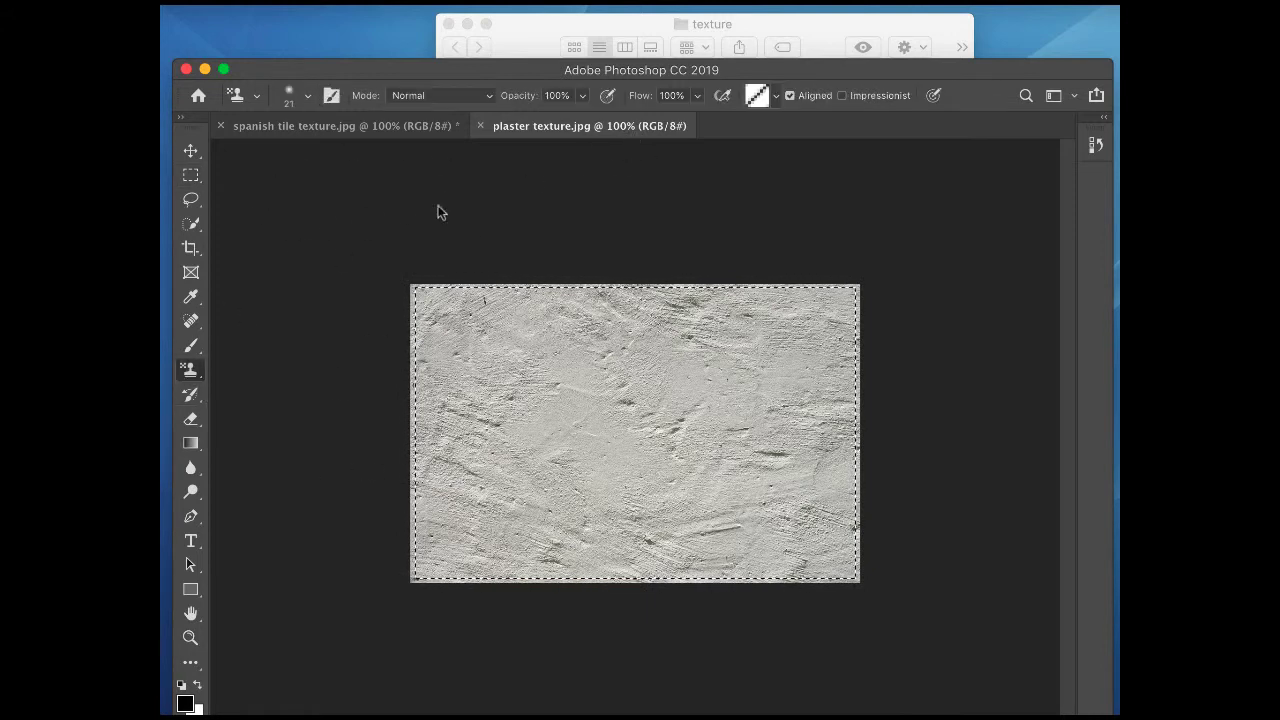
left_click(777, 97)
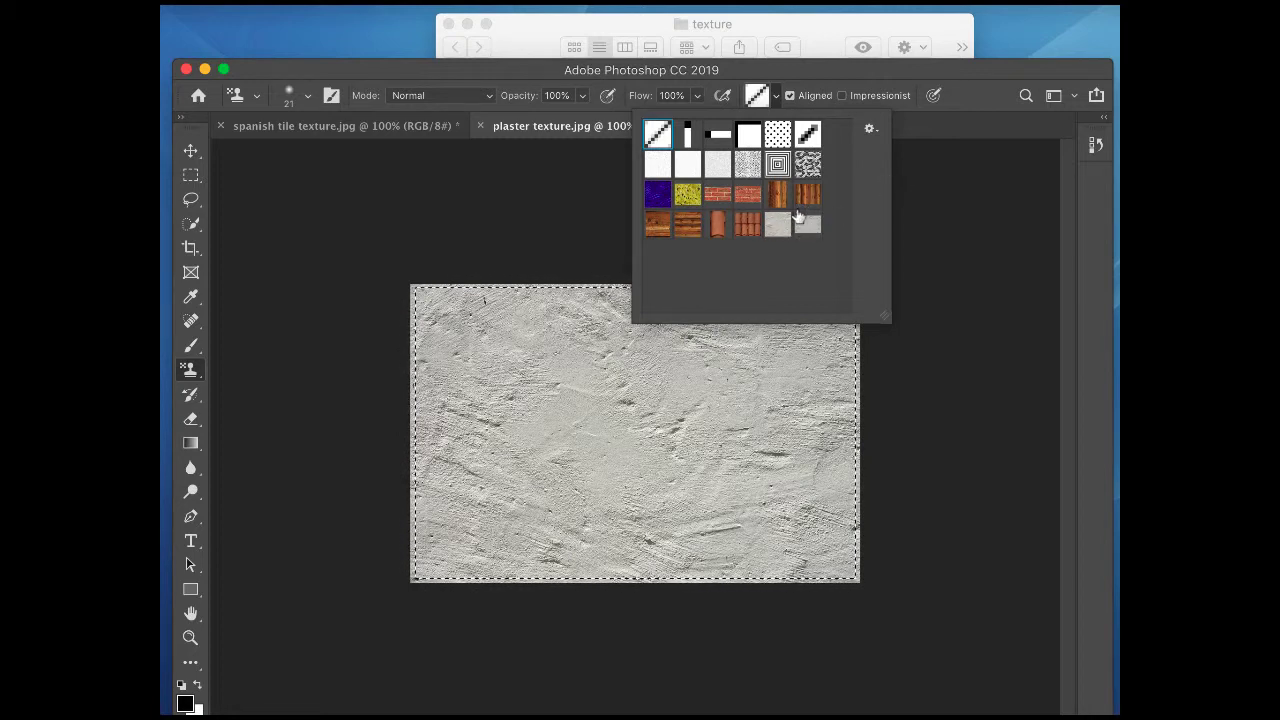
left_click(871, 131)
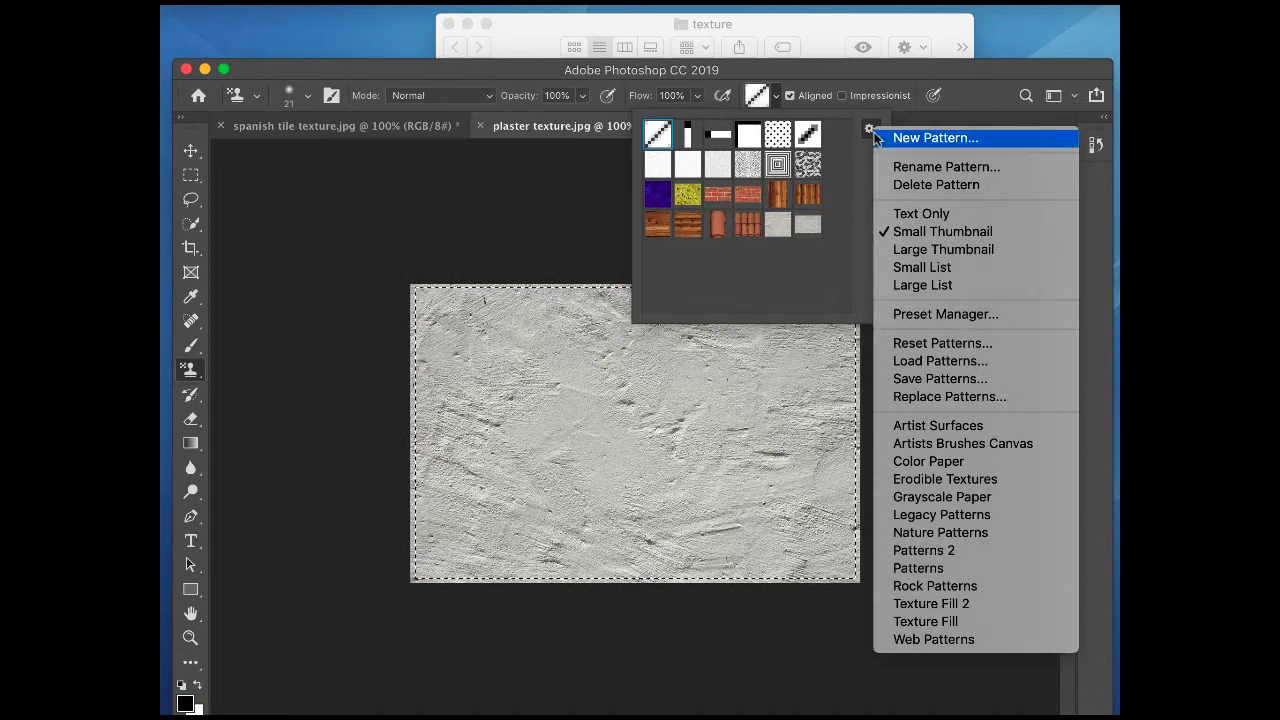
left_click(945, 314)
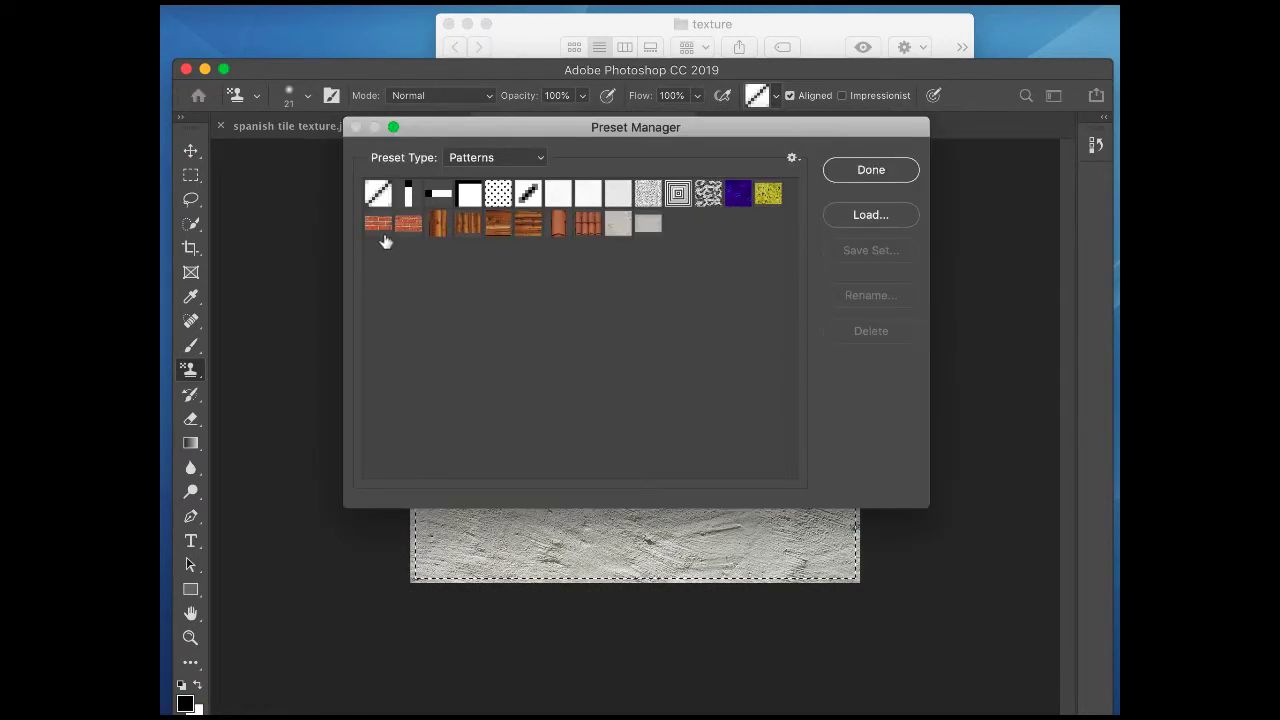
left_click(384, 230)
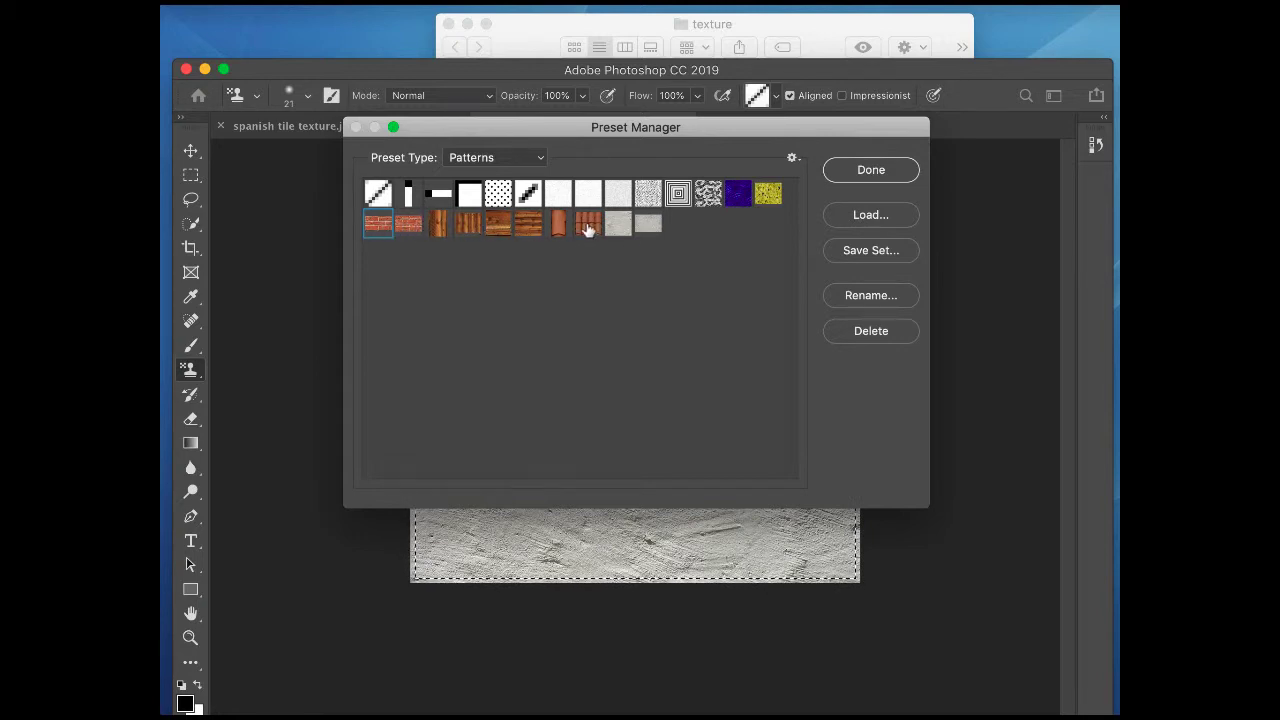
left_click(648, 224, "shift")
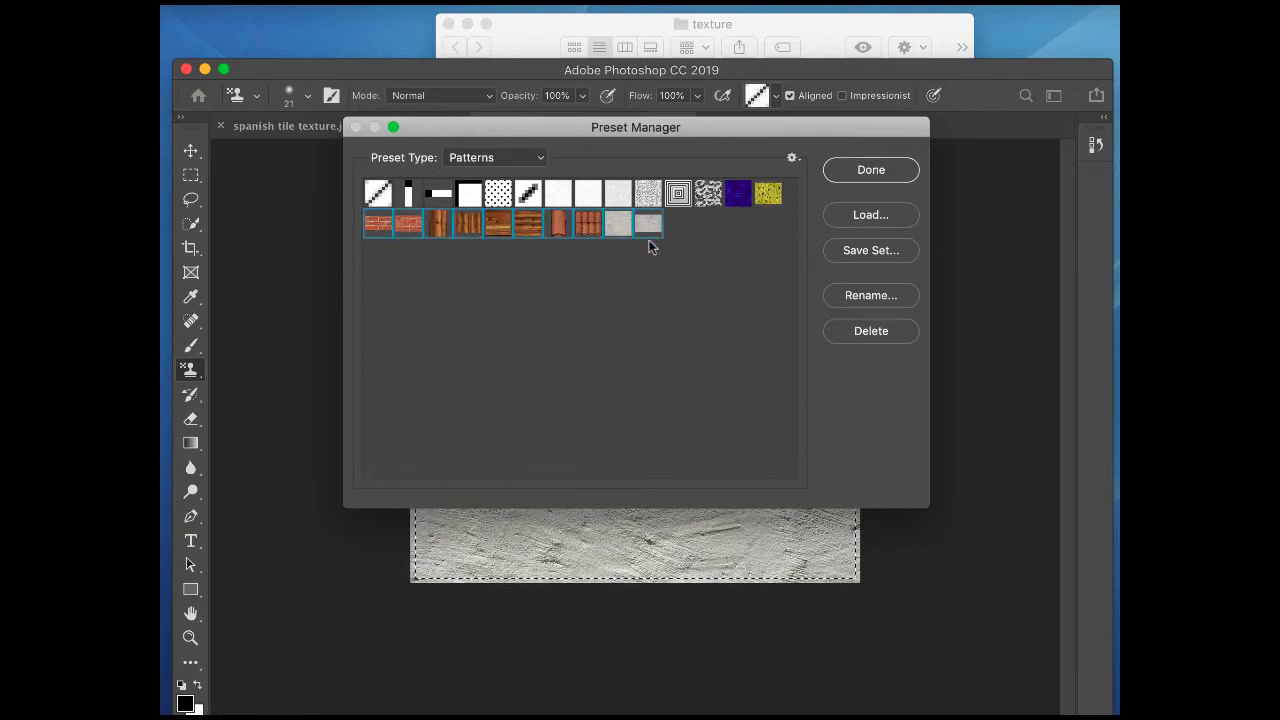
left_click(886, 255)
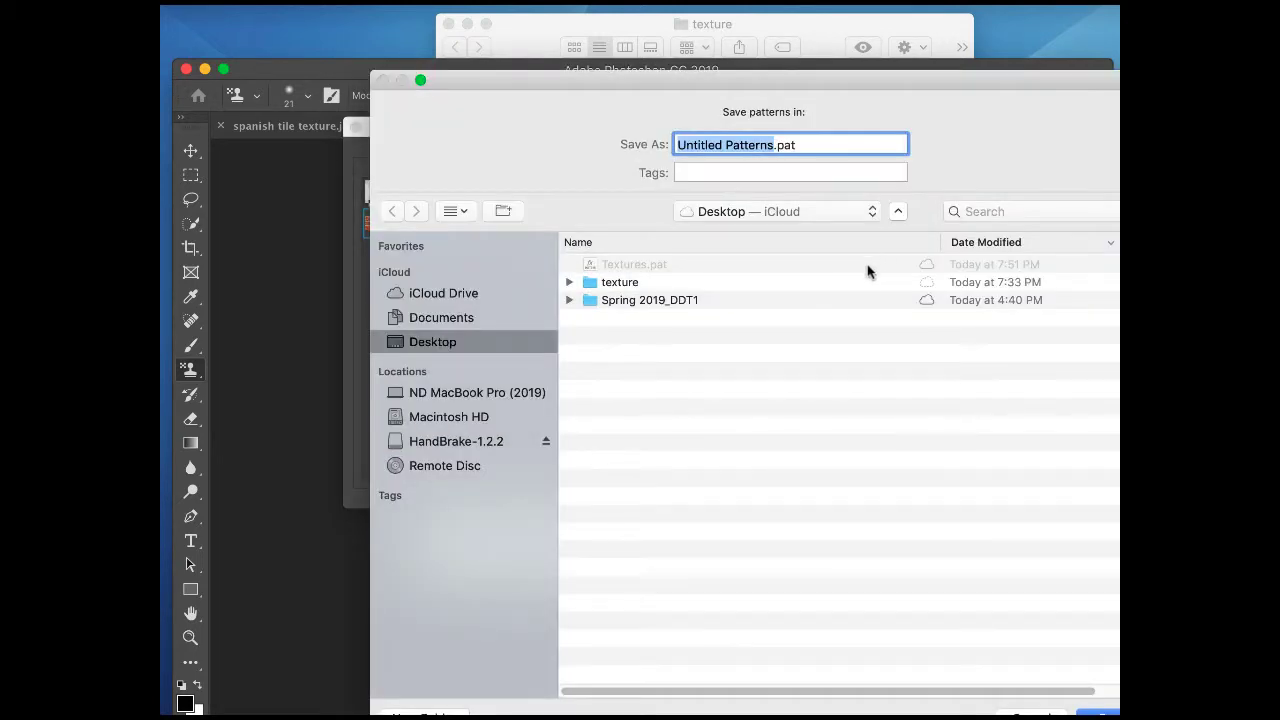
left_click(633, 266)
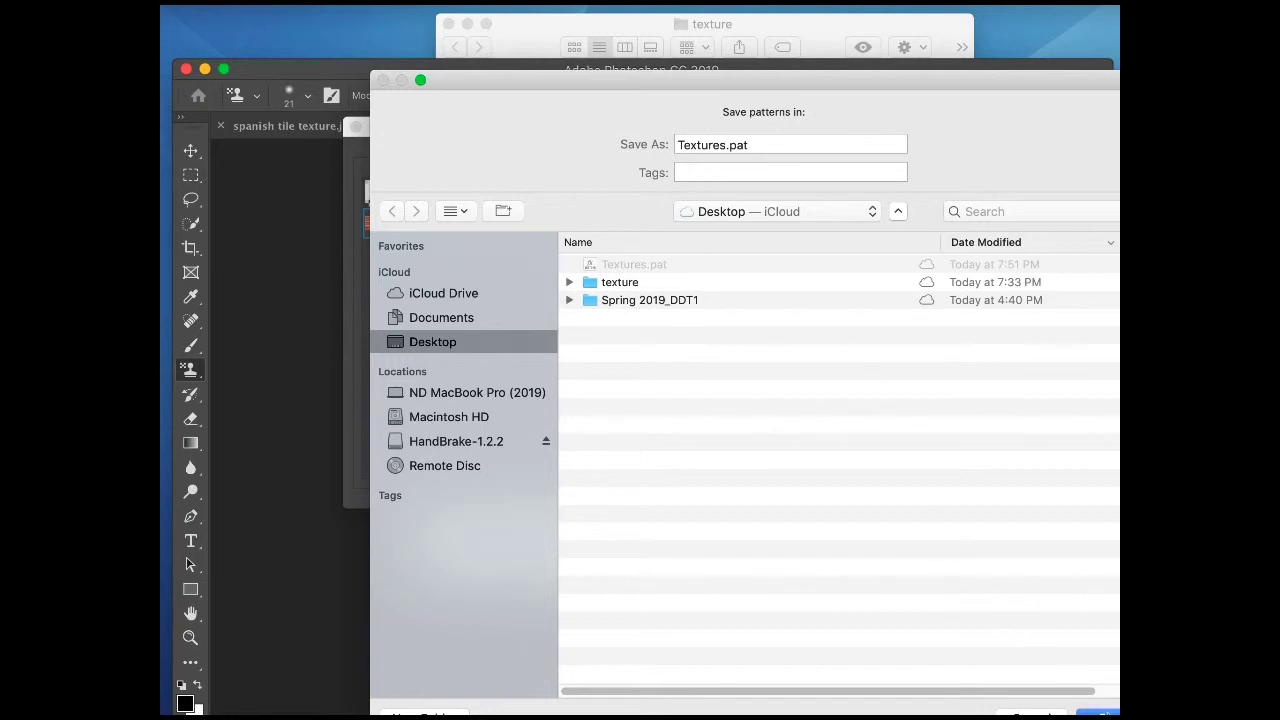
left_click(1098, 713)
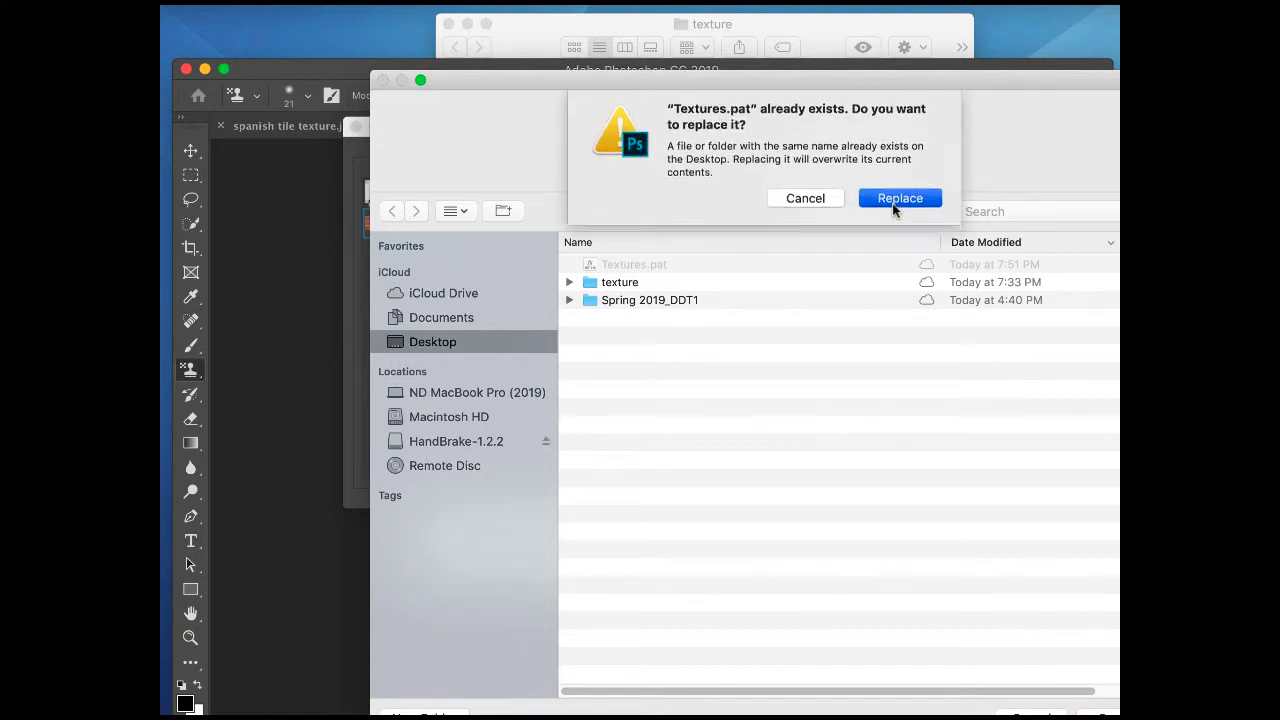
left_click(895, 200)
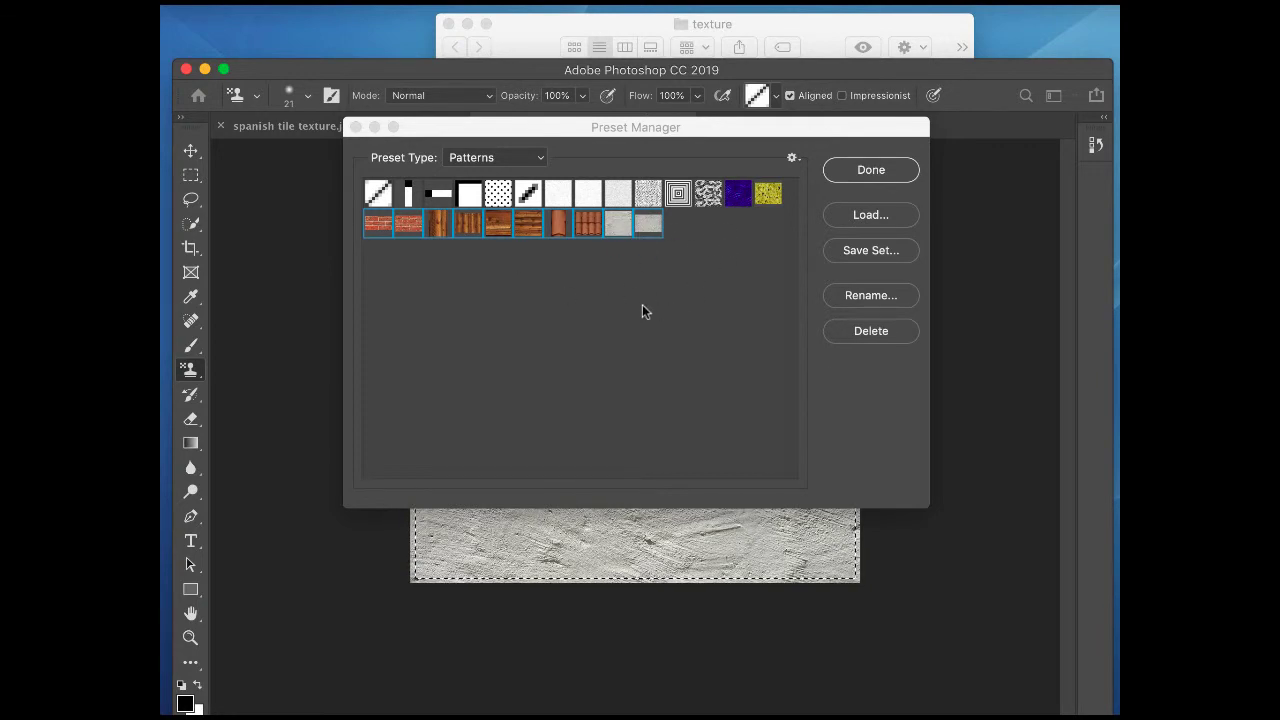
left_click(853, 177)
left_click(850, 177)
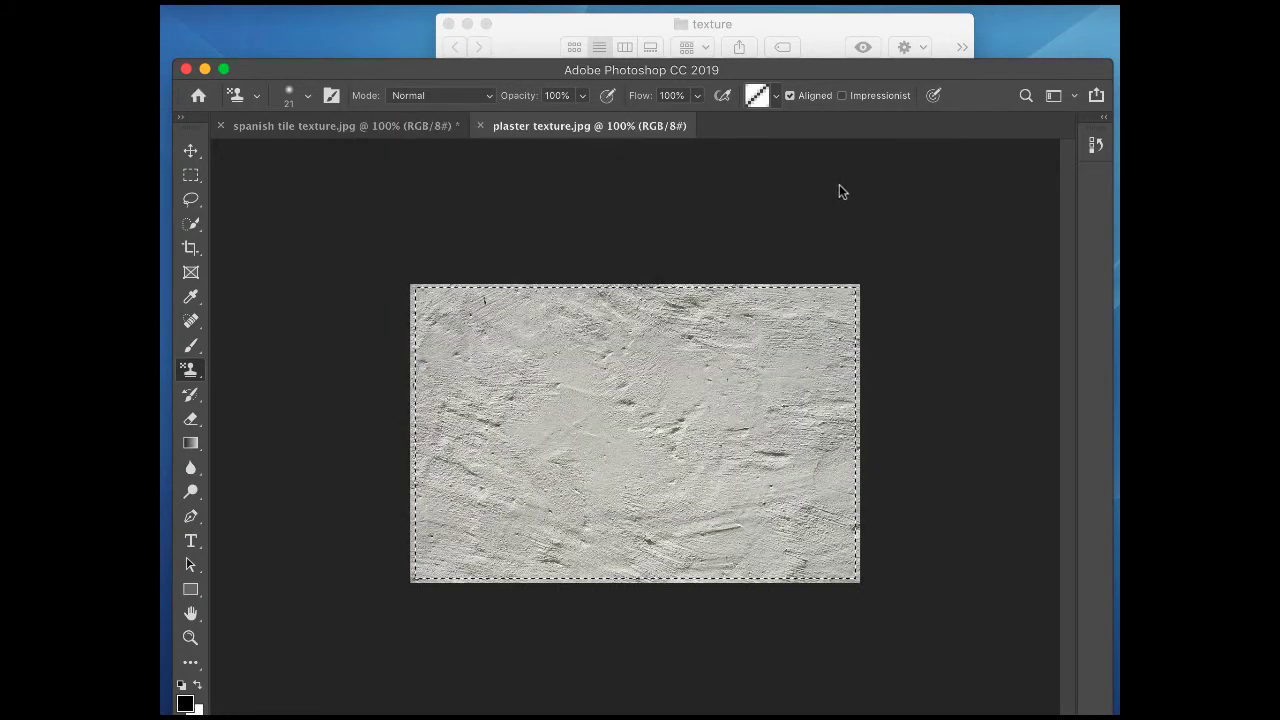
Step: Append the Rock Patterns set to the Pattern Stamp tool's patterns and enlarge the pattern picker
left_click(777, 96)
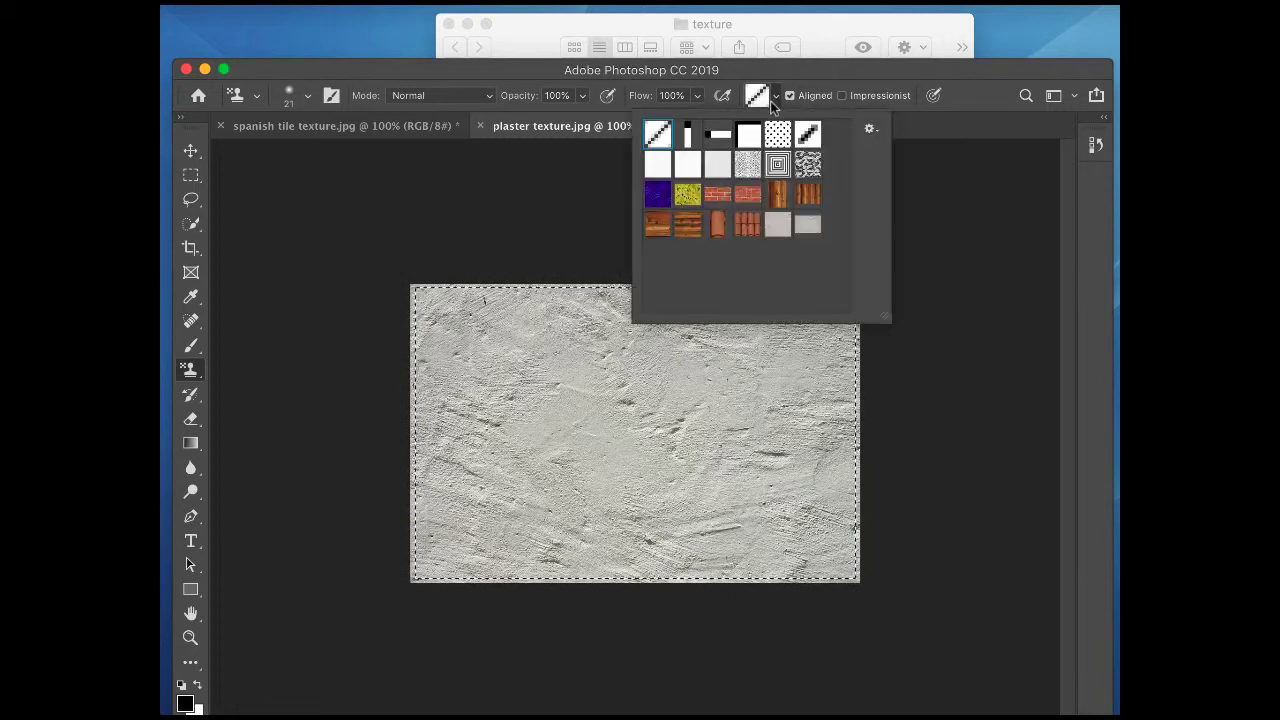
left_click(870, 130)
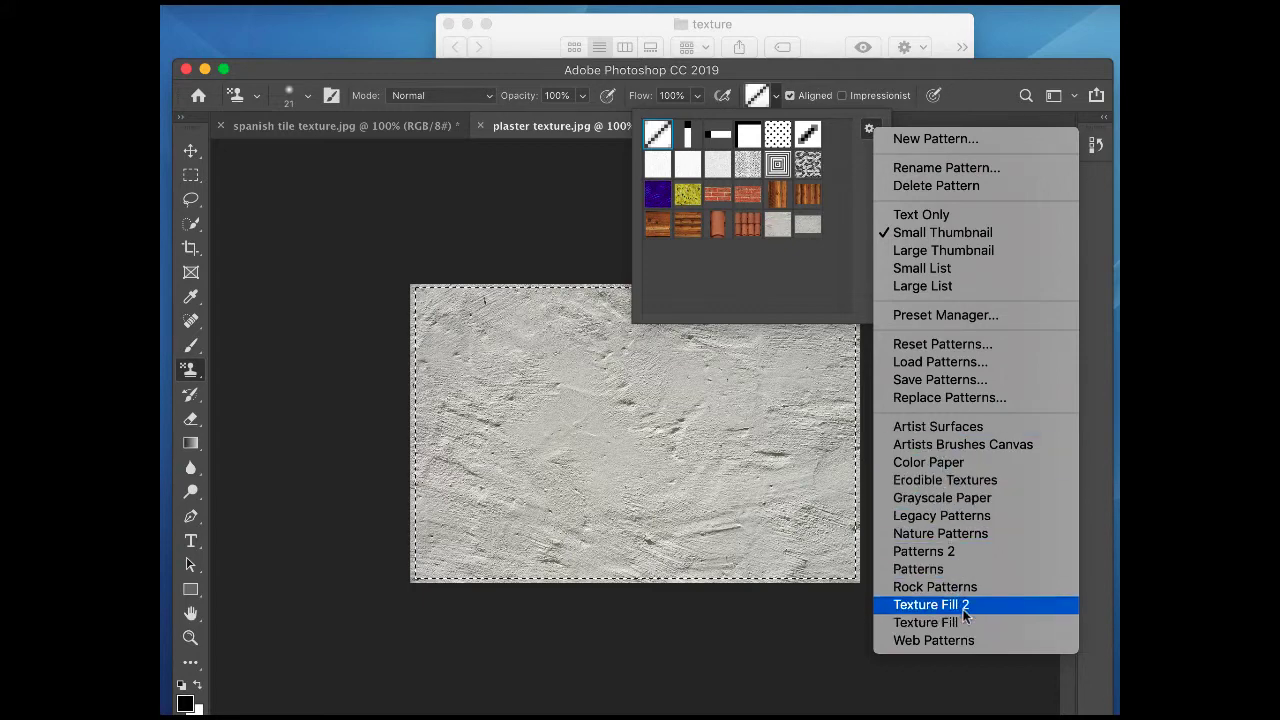
left_click(866, 150)
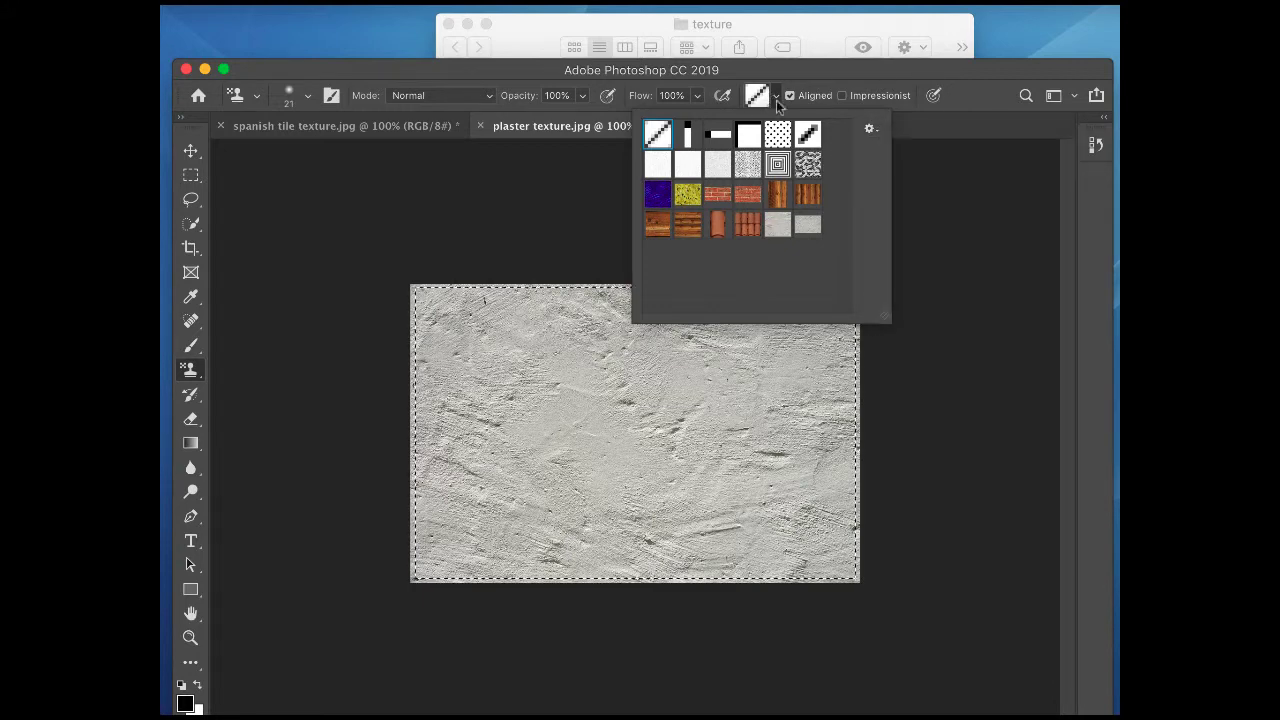
left_click(870, 130)
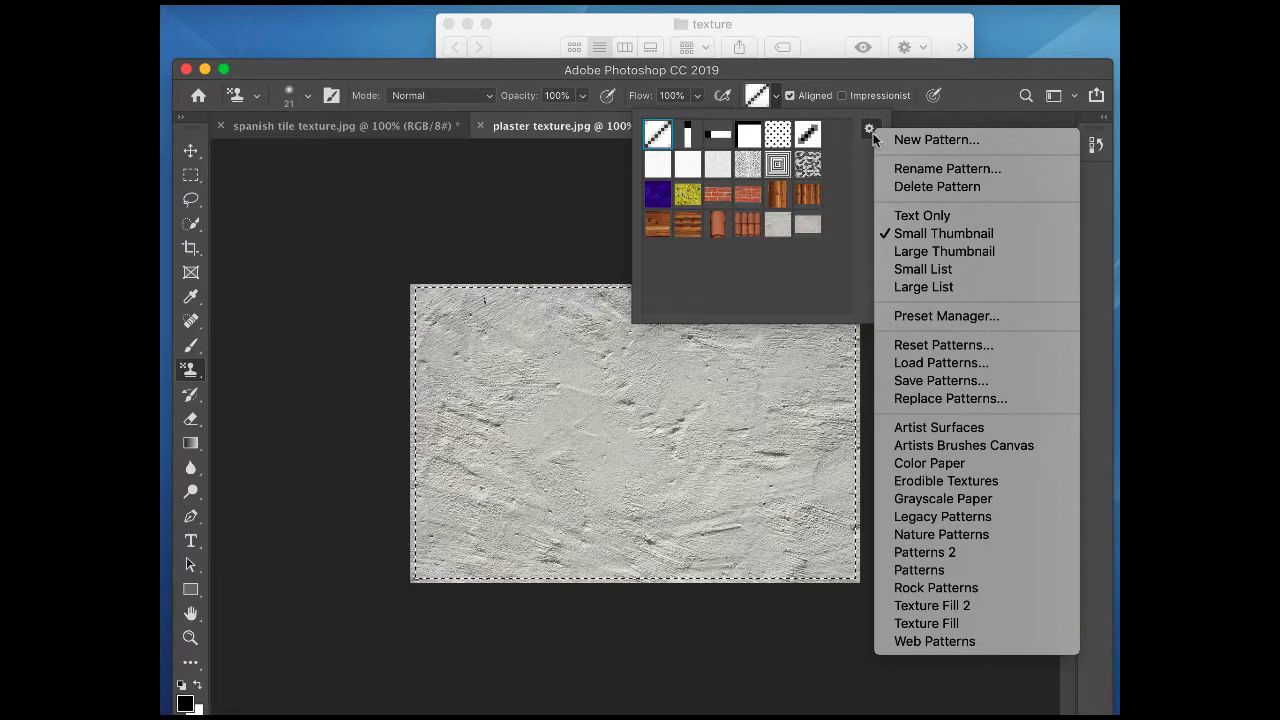
left_click(962, 596)
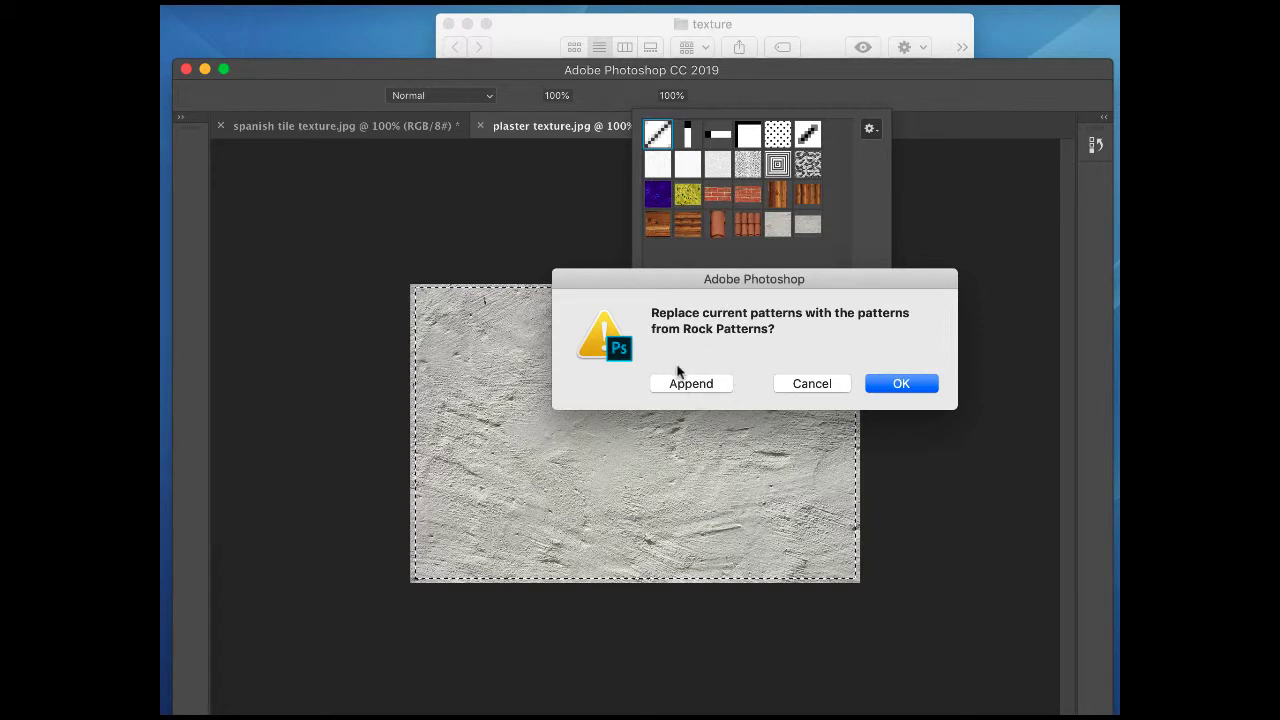
left_click(692, 384)
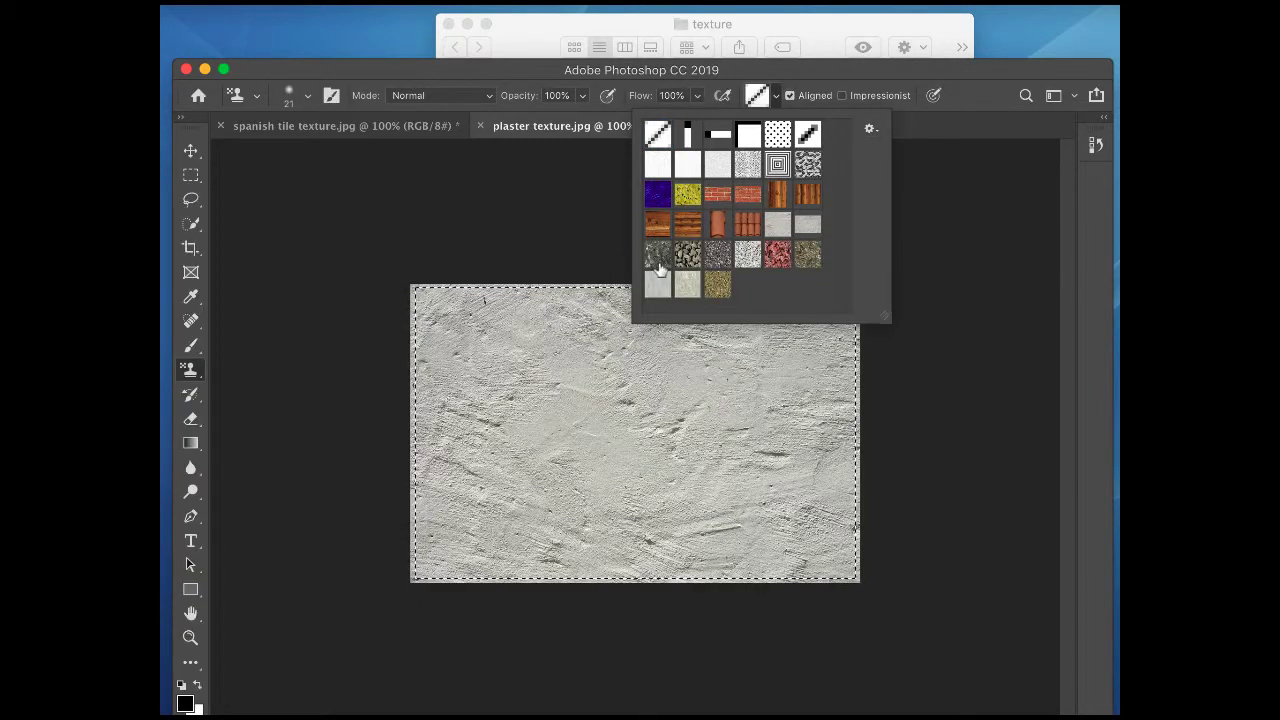
left_click_drag(876, 320, 926, 436)
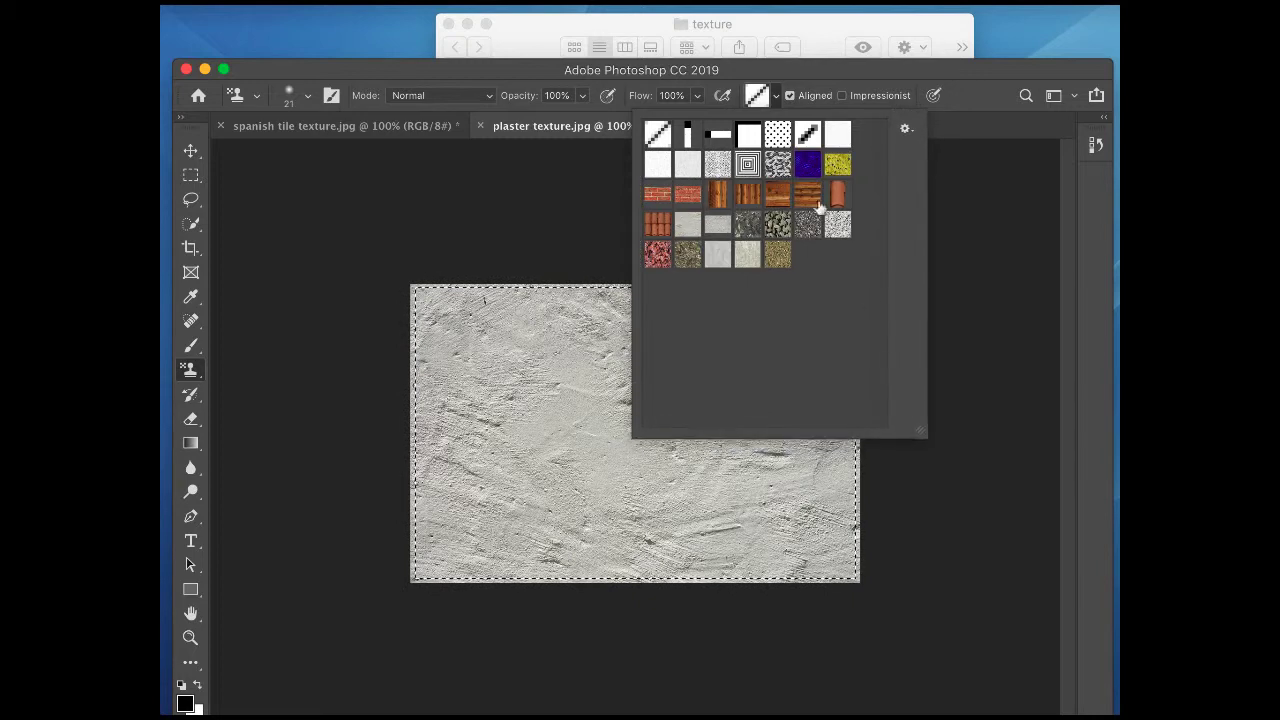
Step: Append the Nature Patterns set to the current patterns
left_click(906, 130)
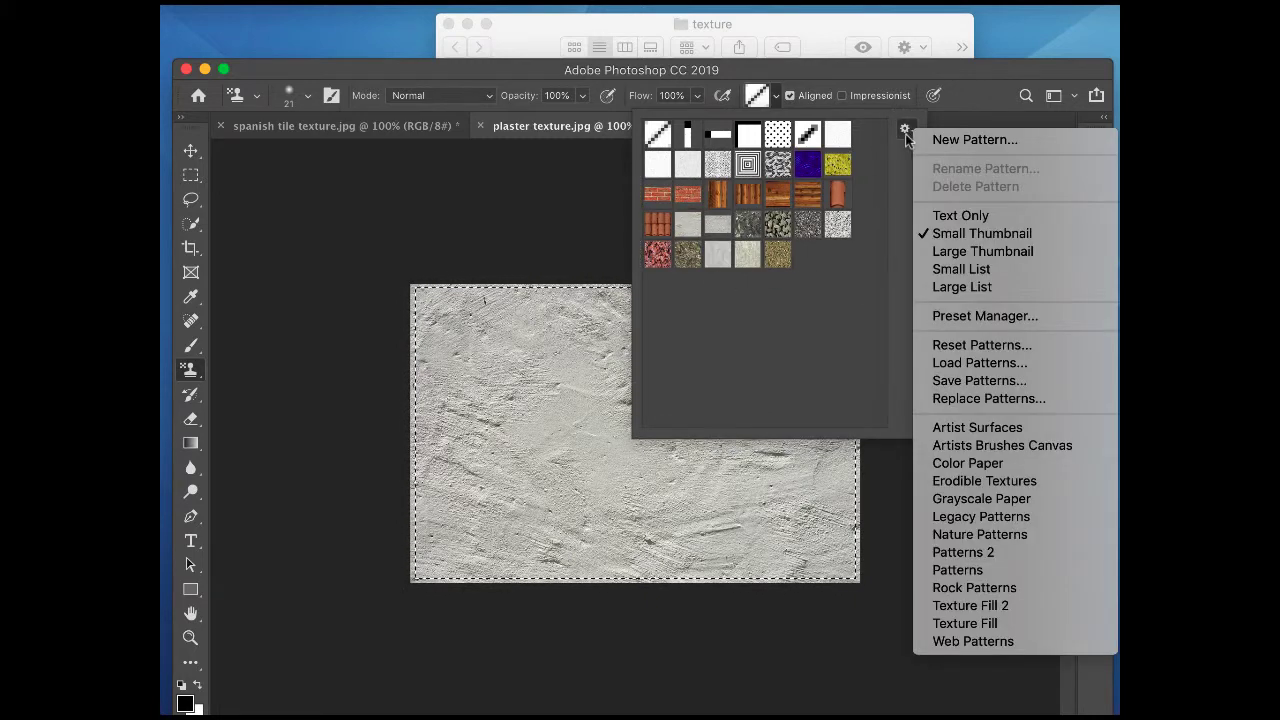
left_click(1020, 536)
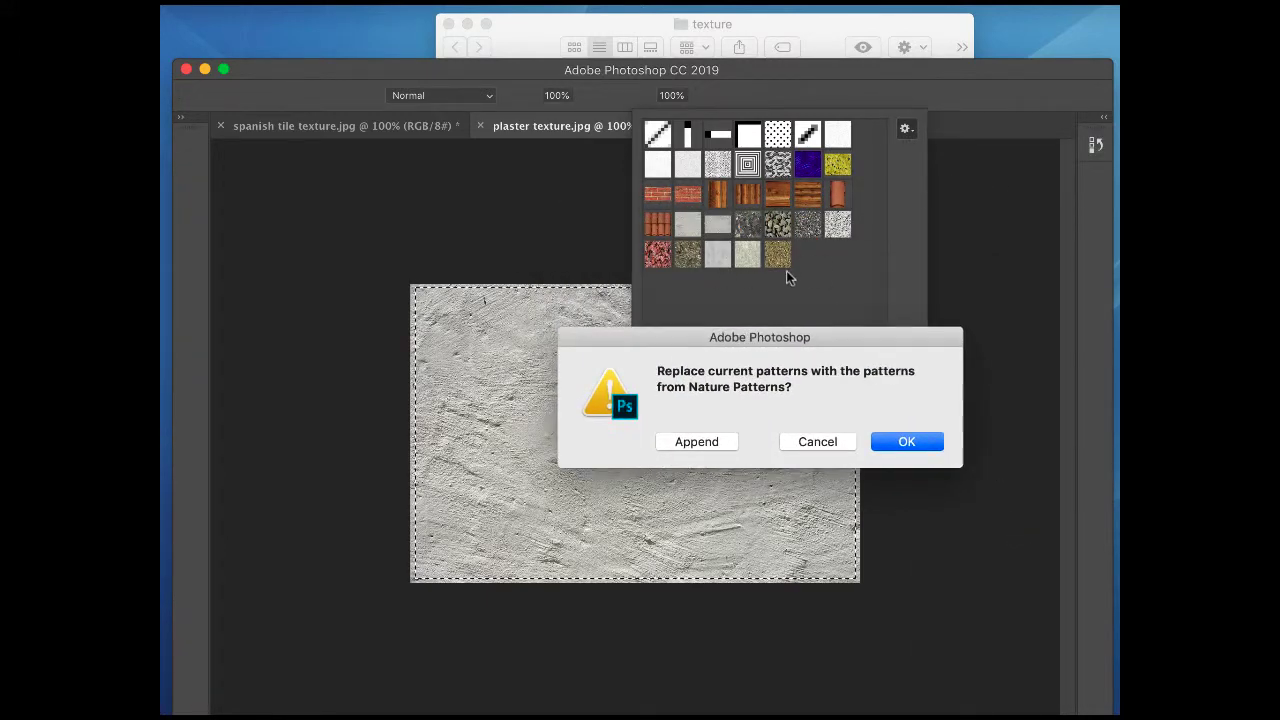
left_click(699, 443)
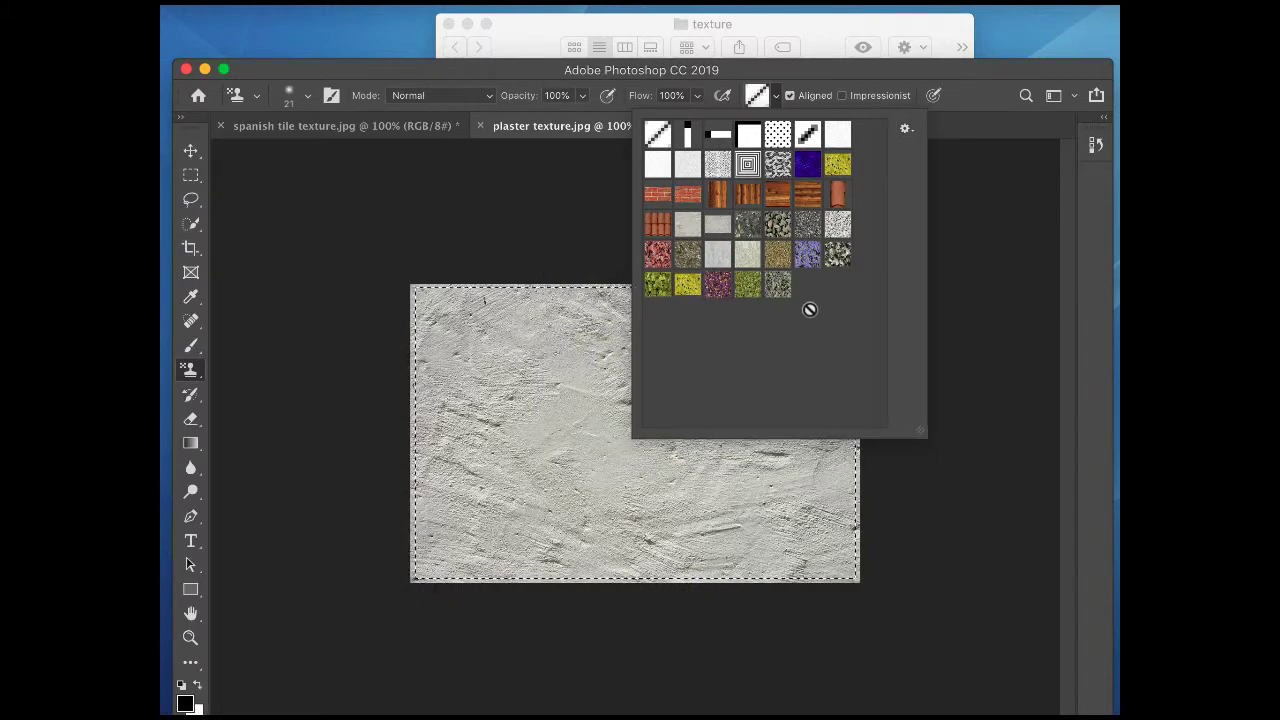
Step: Append the Texture Fill set to the current patterns and pick the first brick pattern
left_click(905, 130)
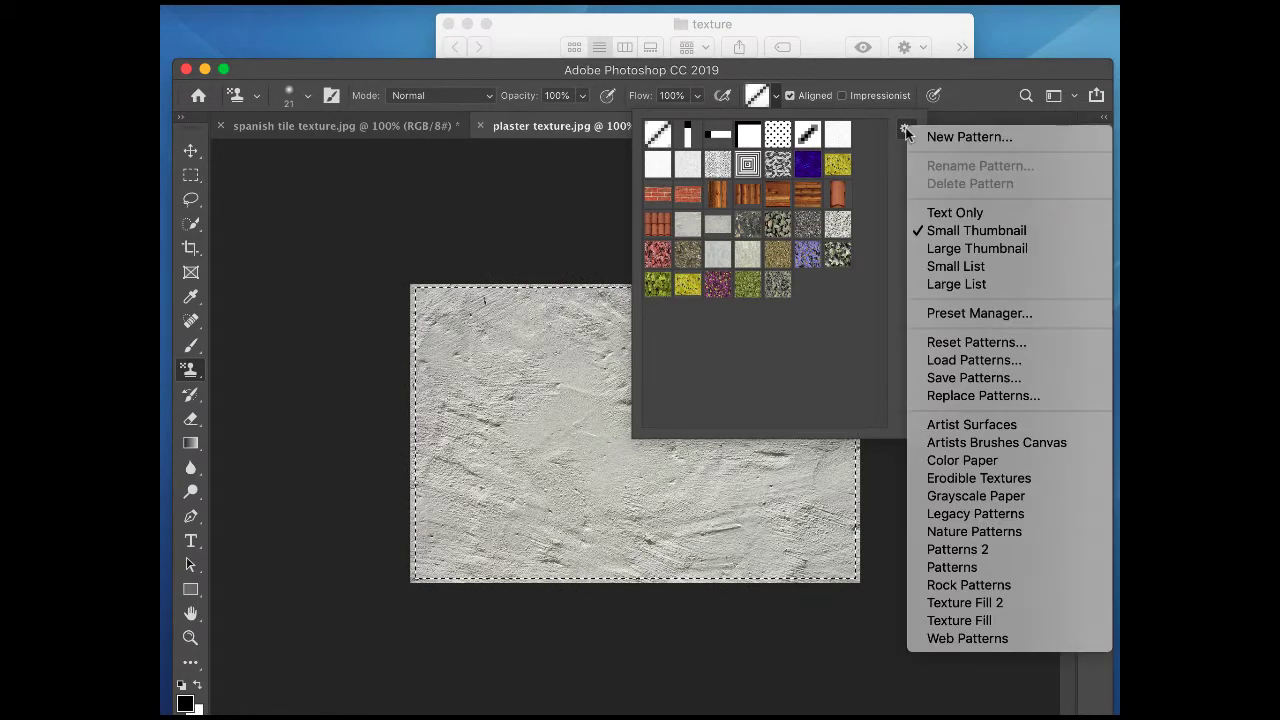
left_click(985, 622)
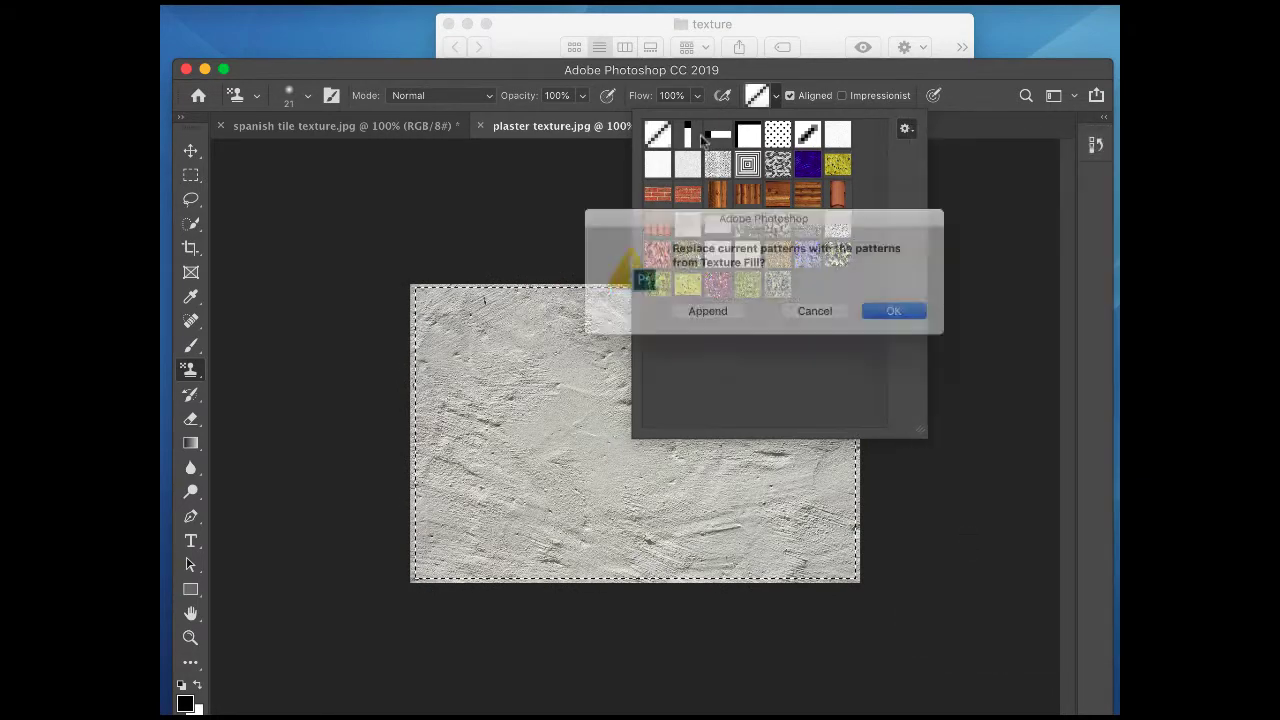
left_click(700, 314)
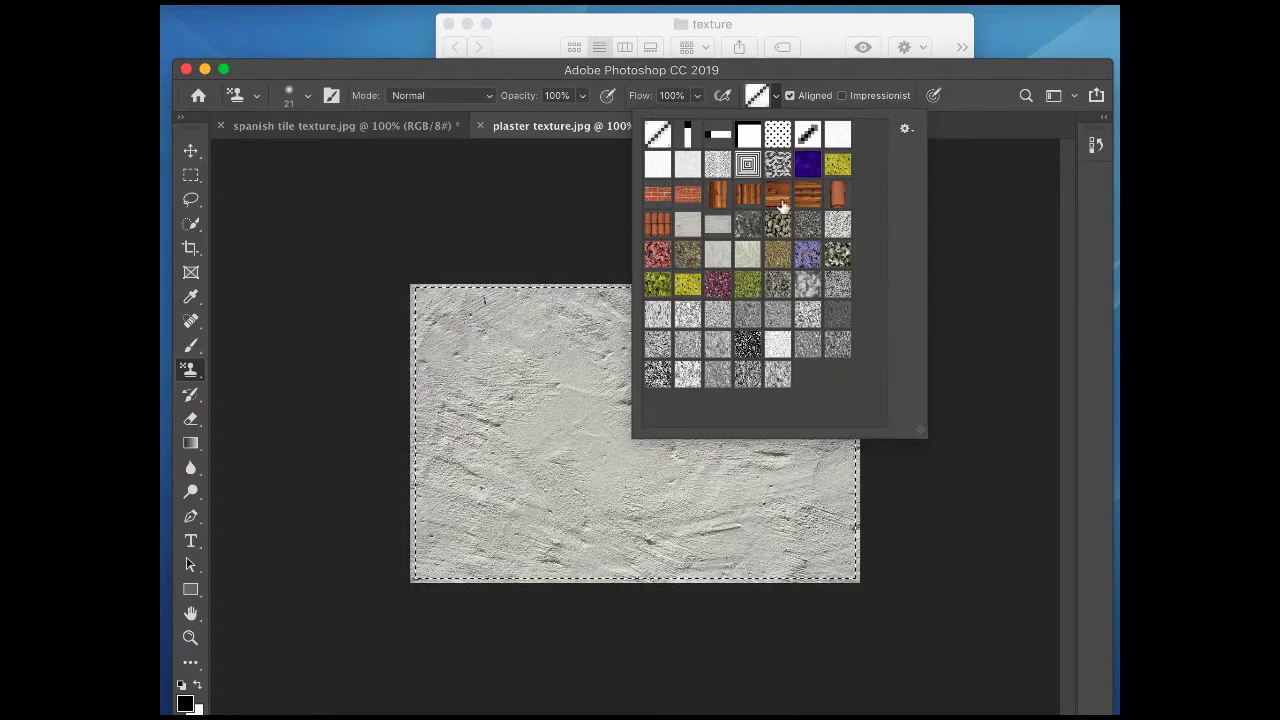
left_click(657, 194)
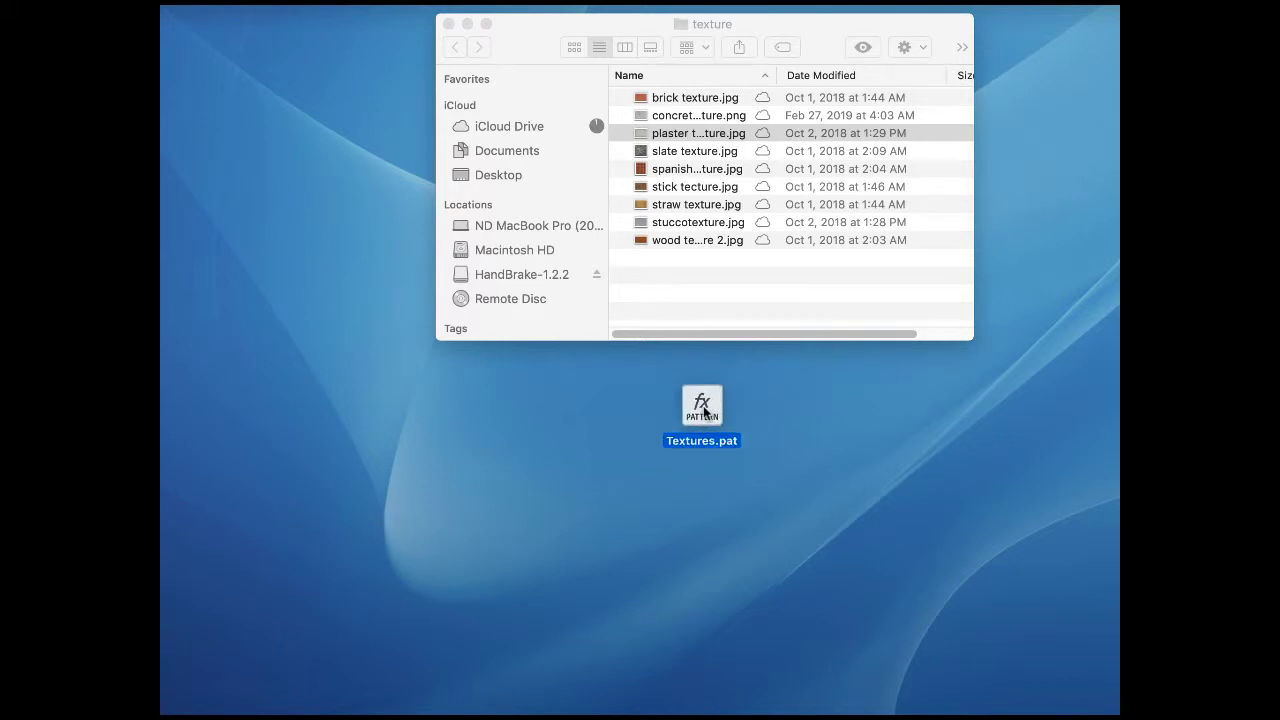
Step: In Finder, move Textures.pat from the Desktop into the texture folder and bring that folder's window into focus
left_click_drag(700, 405, 676, 304)
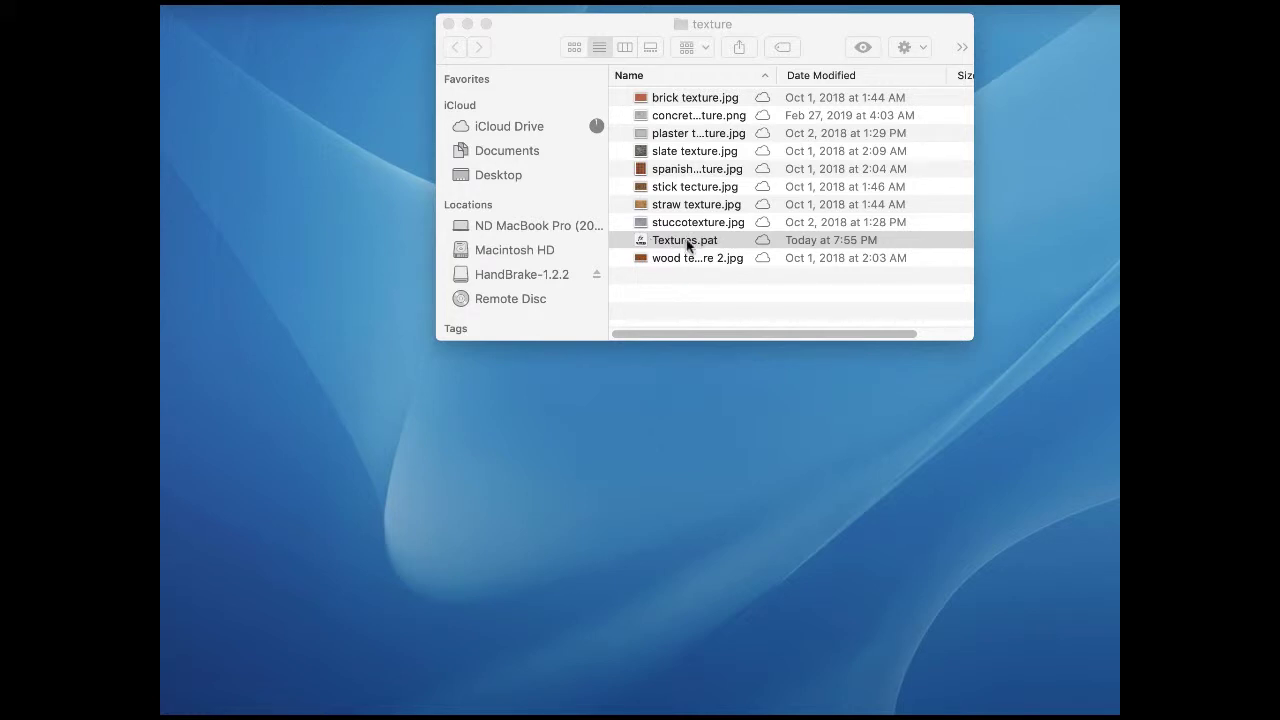
left_click(710, 102)
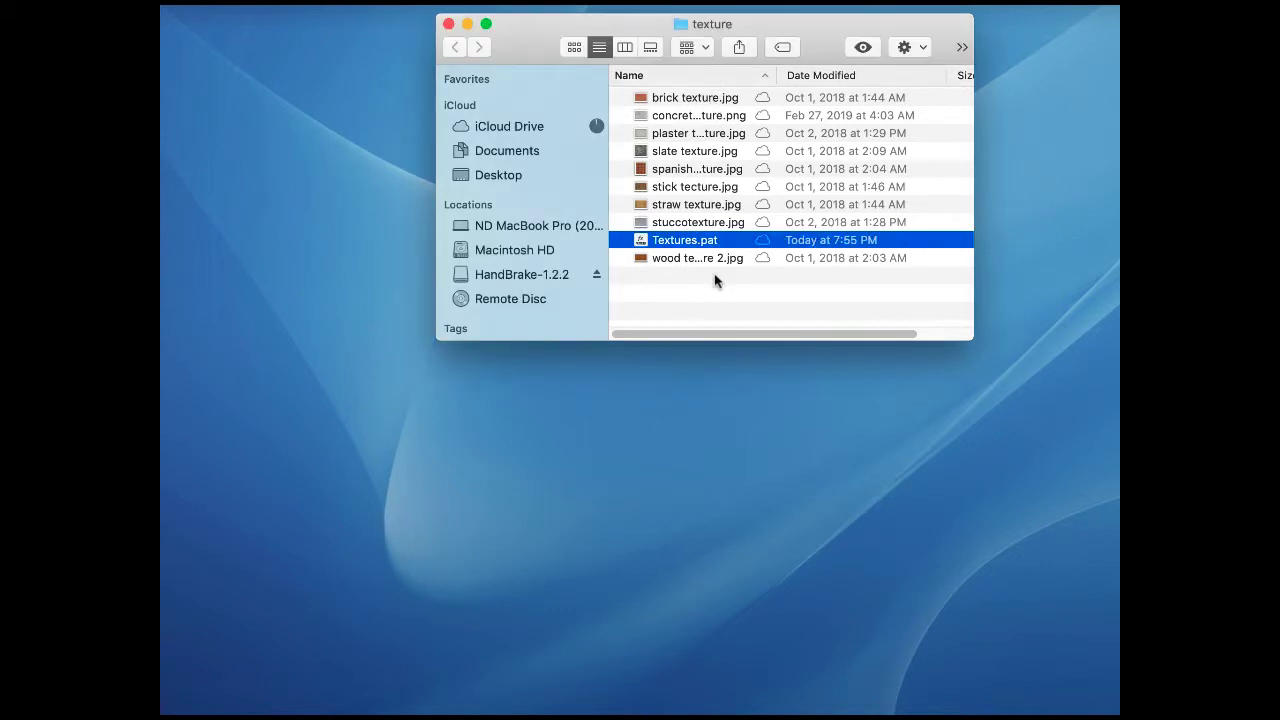